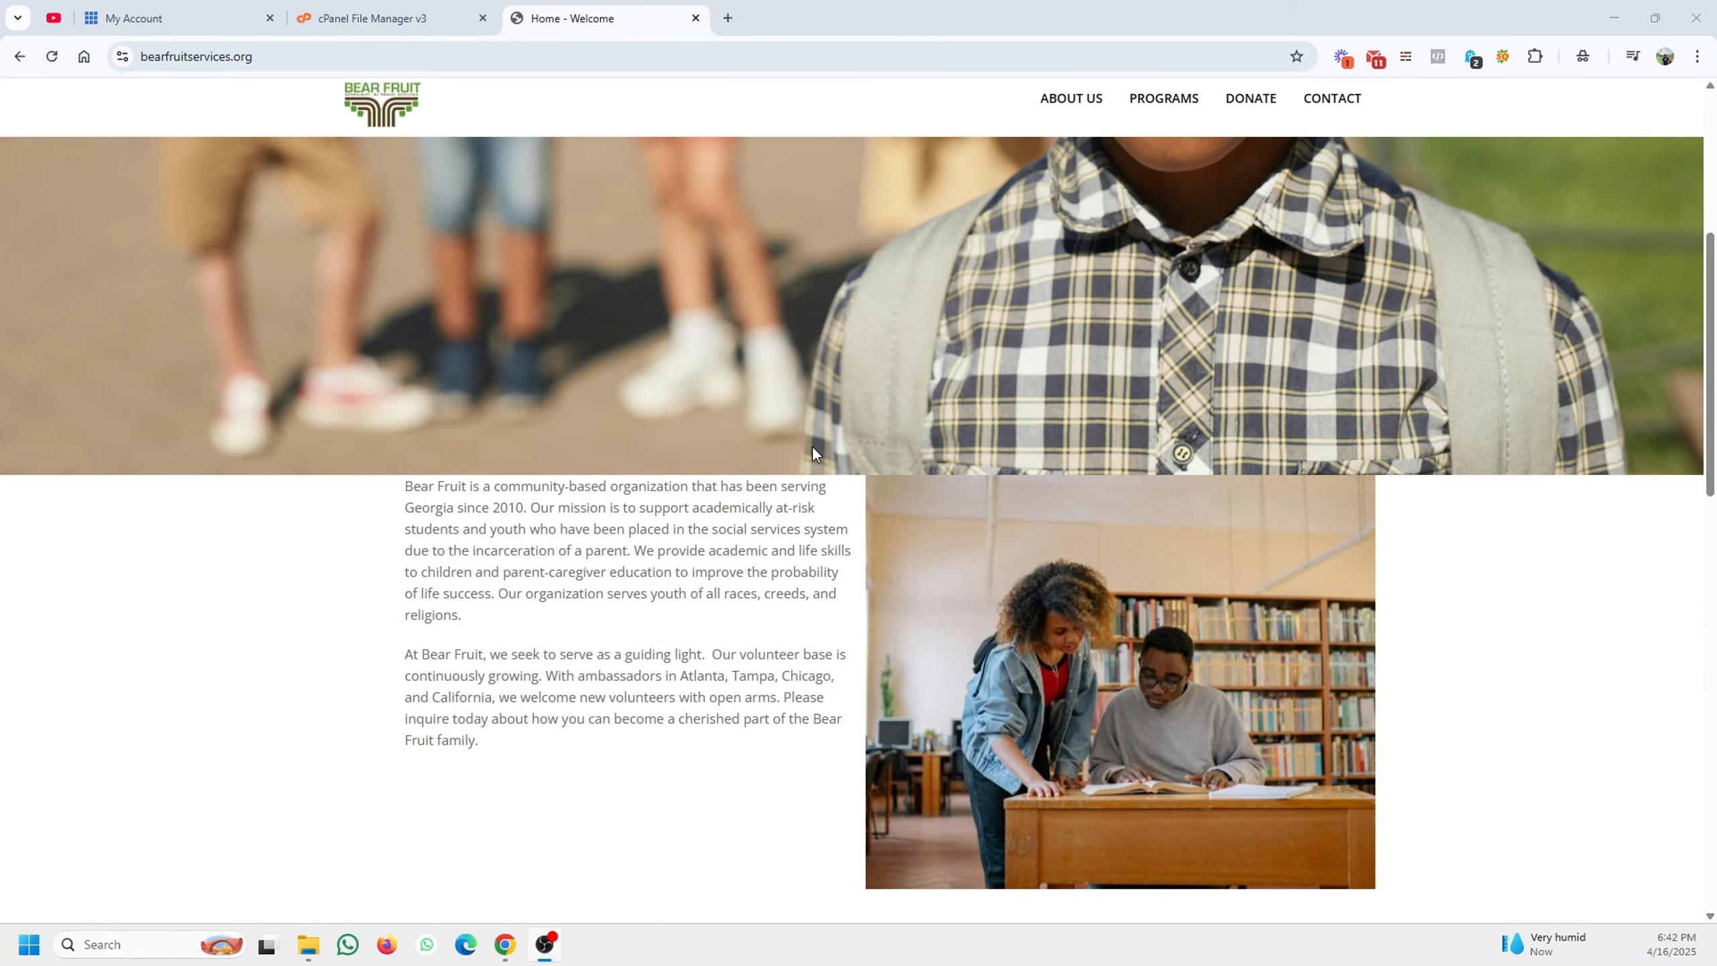
Look through the Bear Fruit home page from the introduction down to the photo sections and back
{"action": "scroll", "coordinate": [781, 480], "scroll_direction": "down", "scroll_amount": 4}
{"action": "scroll", "coordinate": [482, 509], "scroll_direction": "down", "scroll_amount": 1}
{"action": "scroll", "coordinate": [482, 510], "scroll_direction": "down", "scroll_amount": 15}
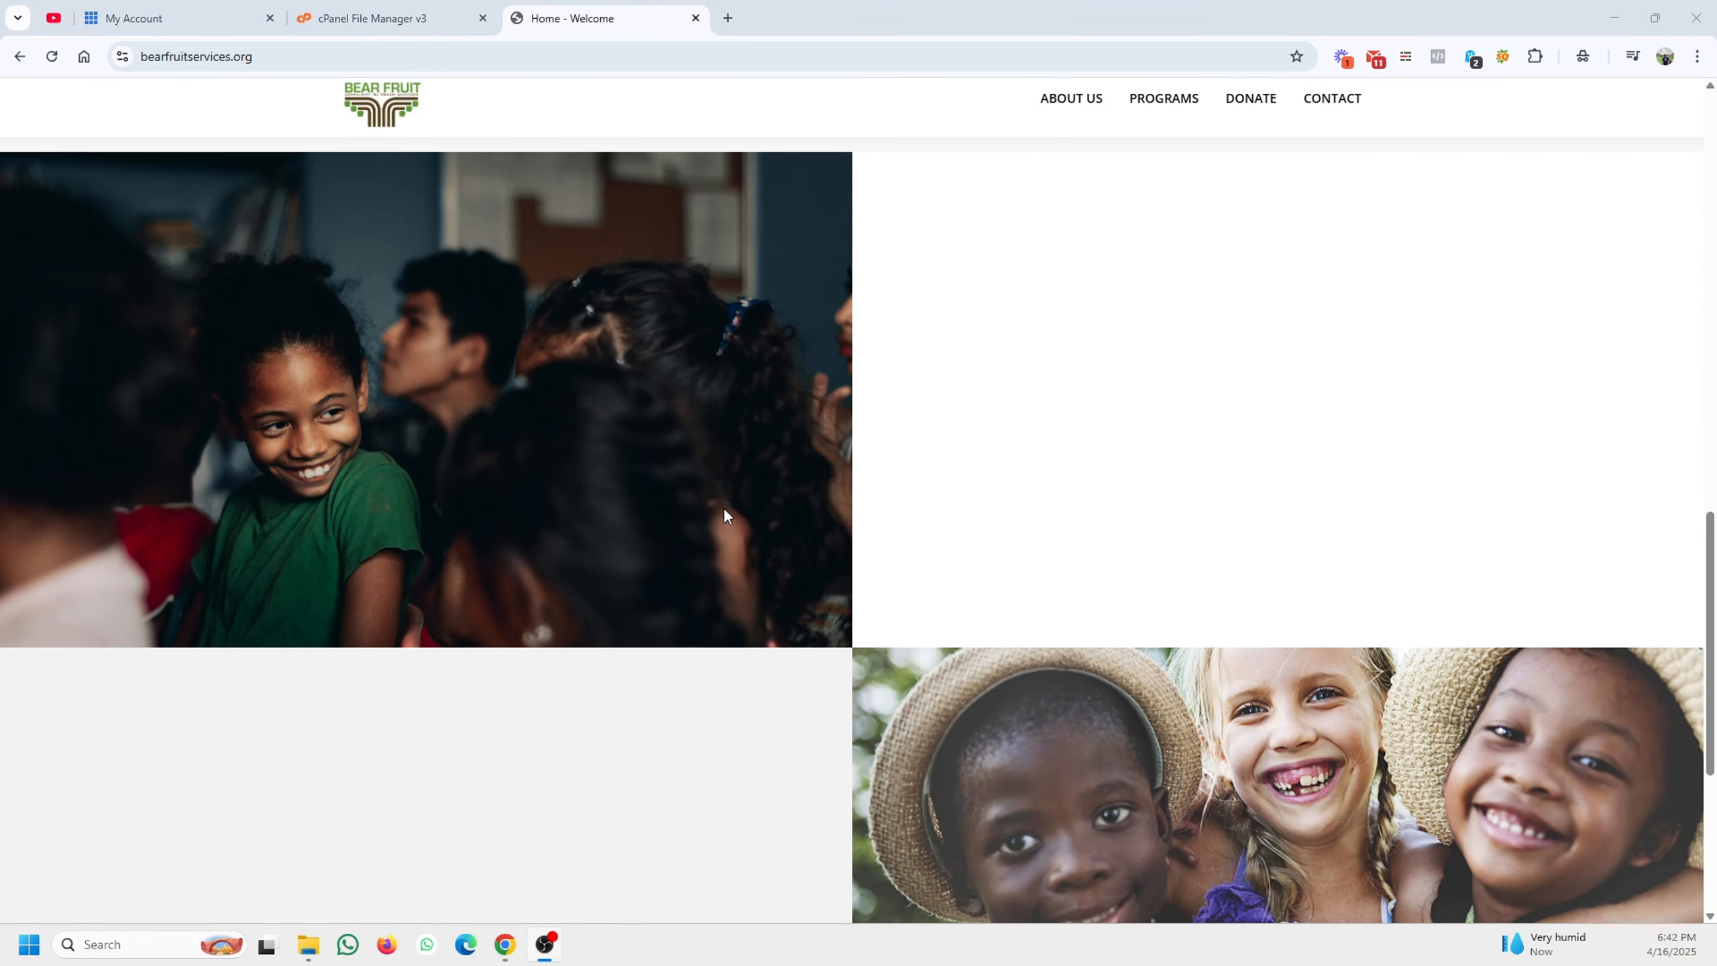
{"action": "scroll", "coordinate": [421, 541], "scroll_direction": "up", "scroll_amount": 6}
{"action": "scroll", "coordinate": [421, 539], "scroll_direction": "up", "scroll_amount": 14}
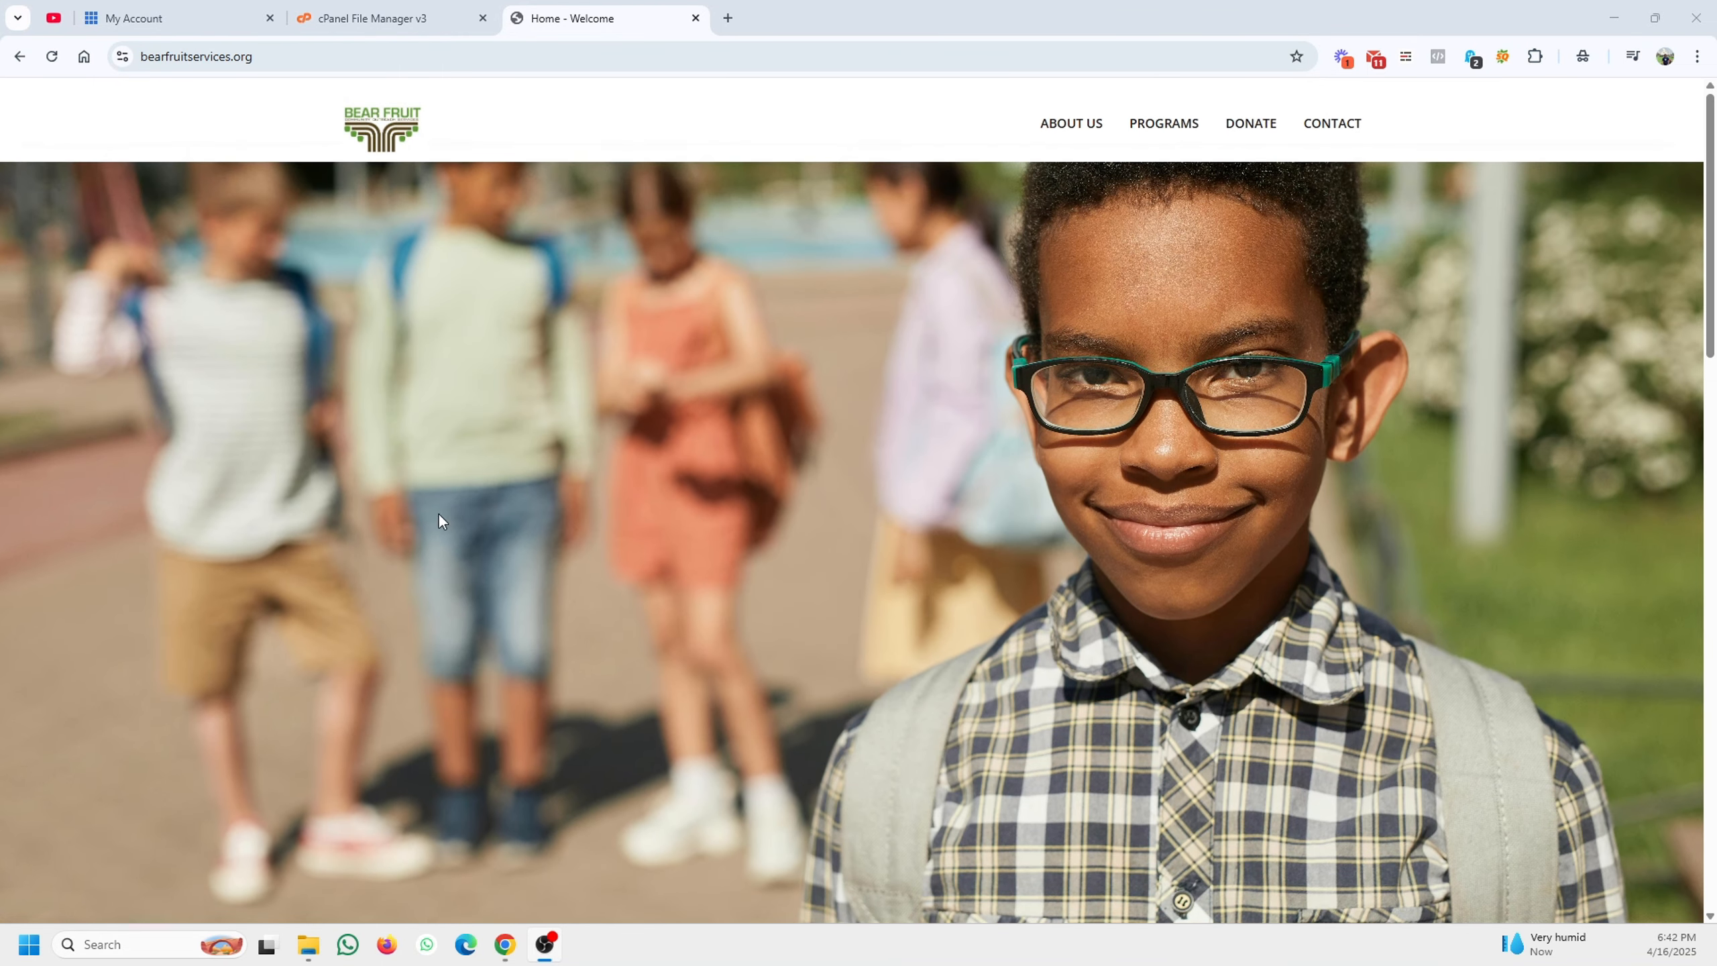
Open the WordPress admin page at bearfruitservices.org/wp-admin
{"action": "left_click", "coordinate": [460, 62]}
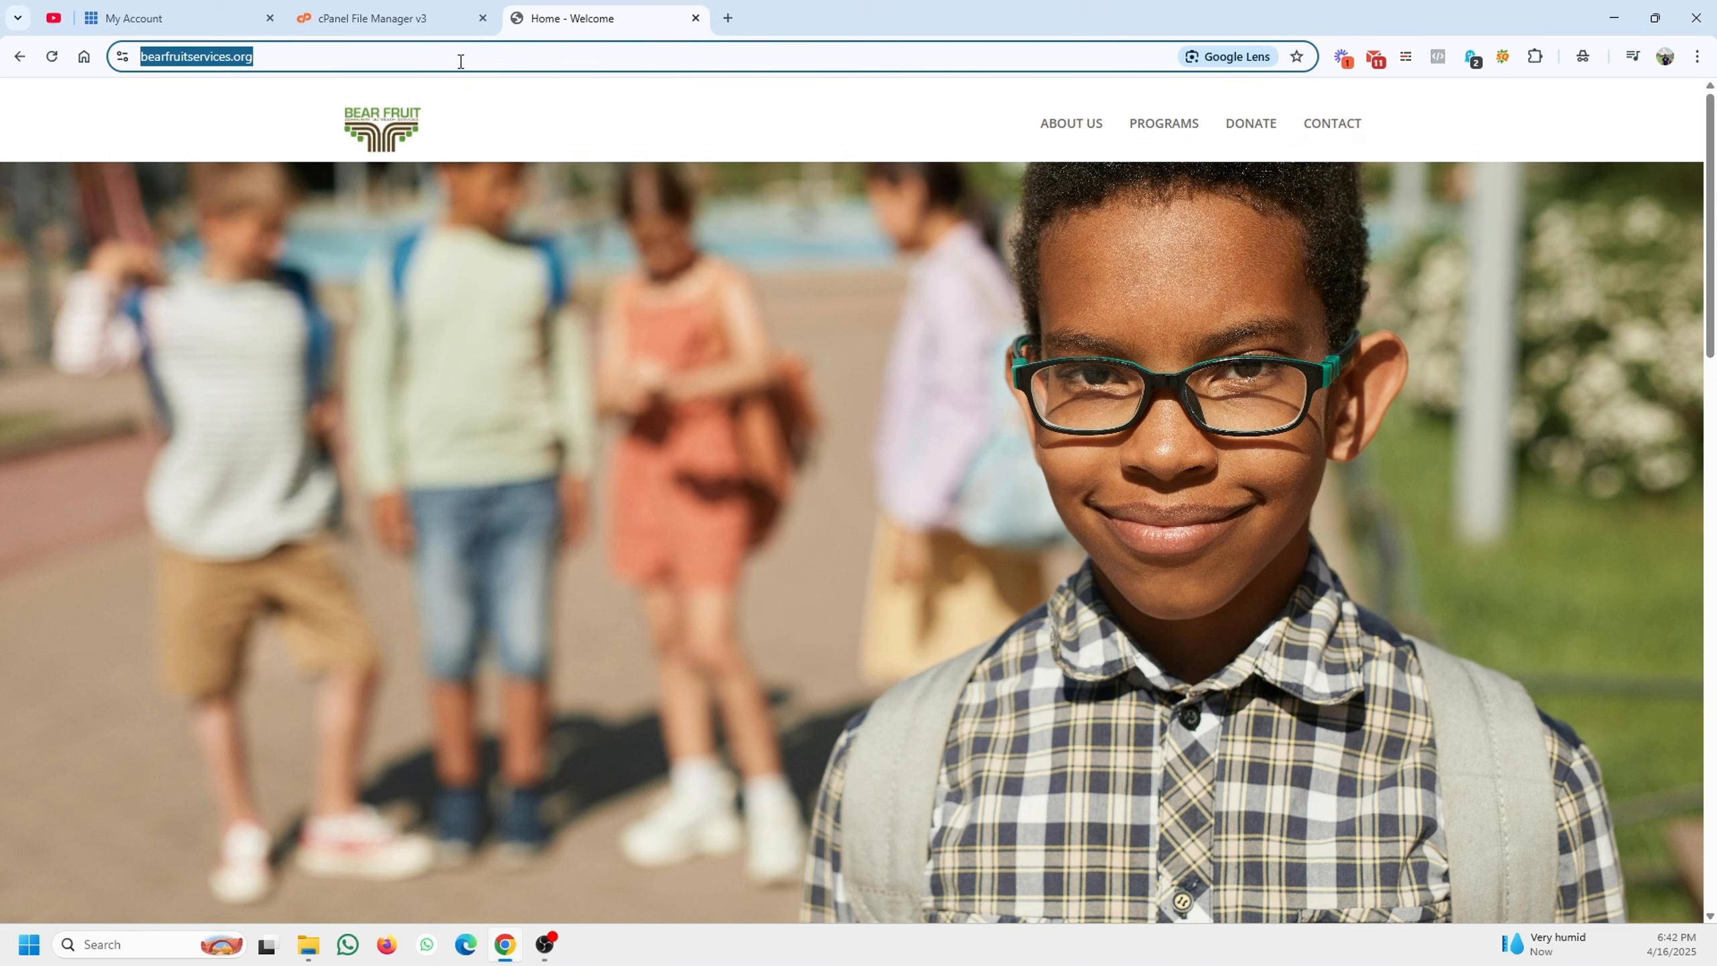
{"action": "key", "text": "End"}
{"action": "type", "text": "/wp-ad"}
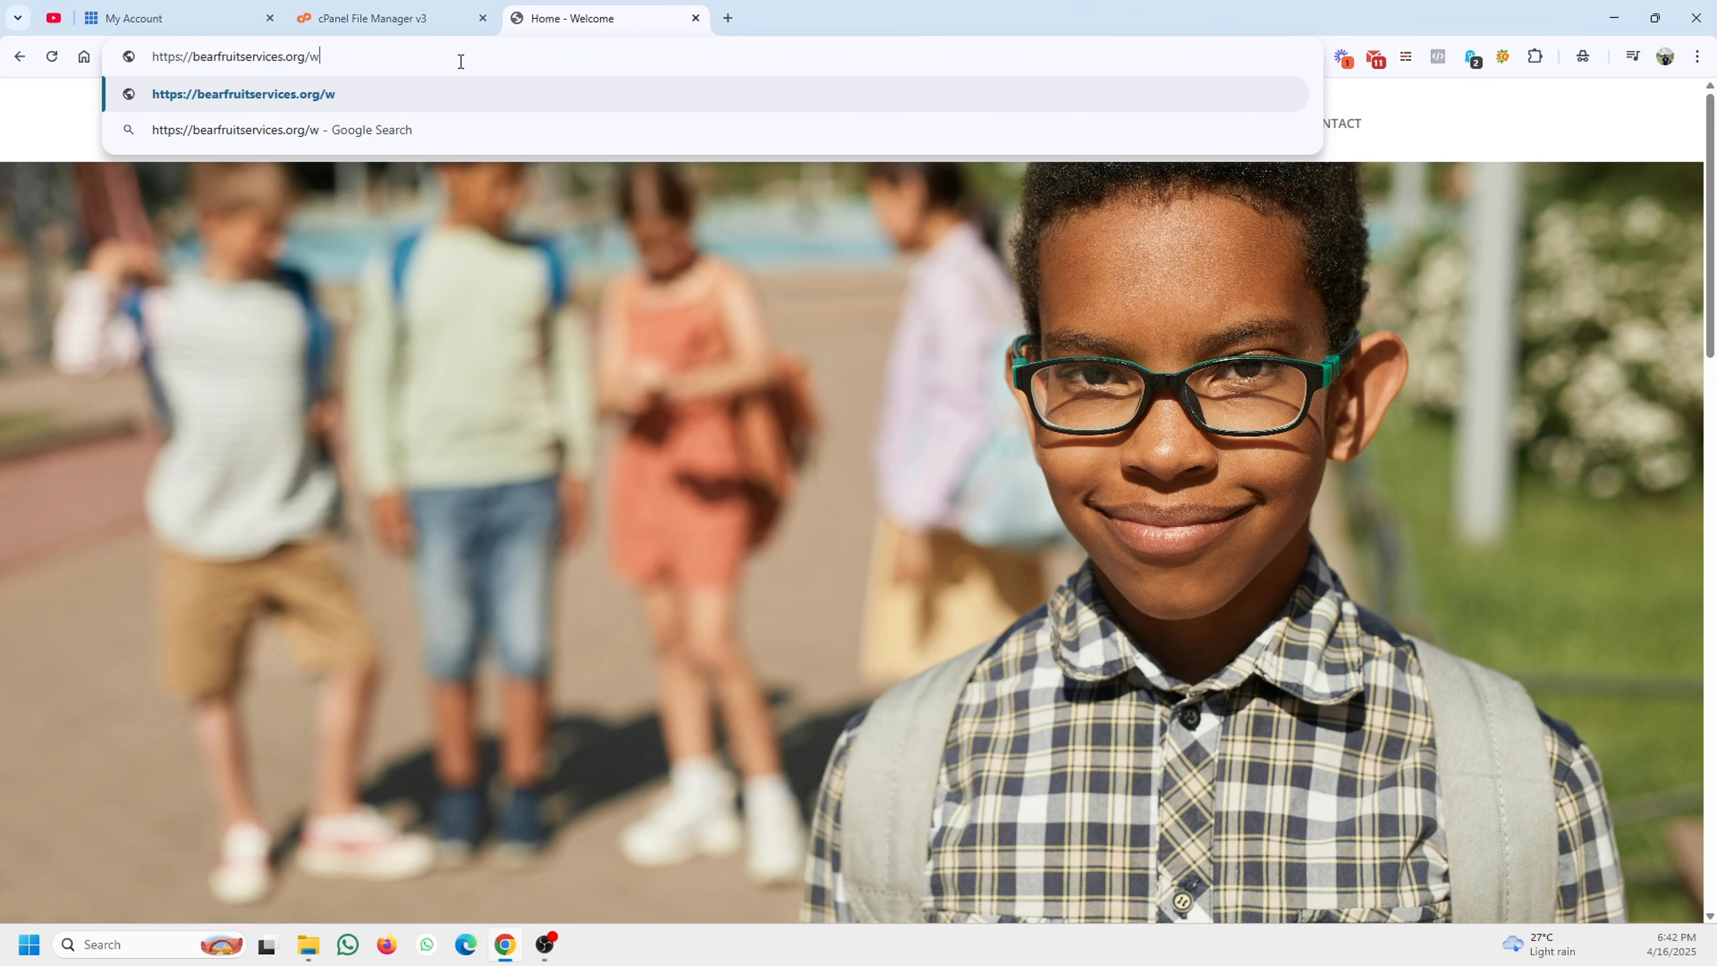
{"action": "type", "text": "min"}
{"action": "key", "text": "Return"}
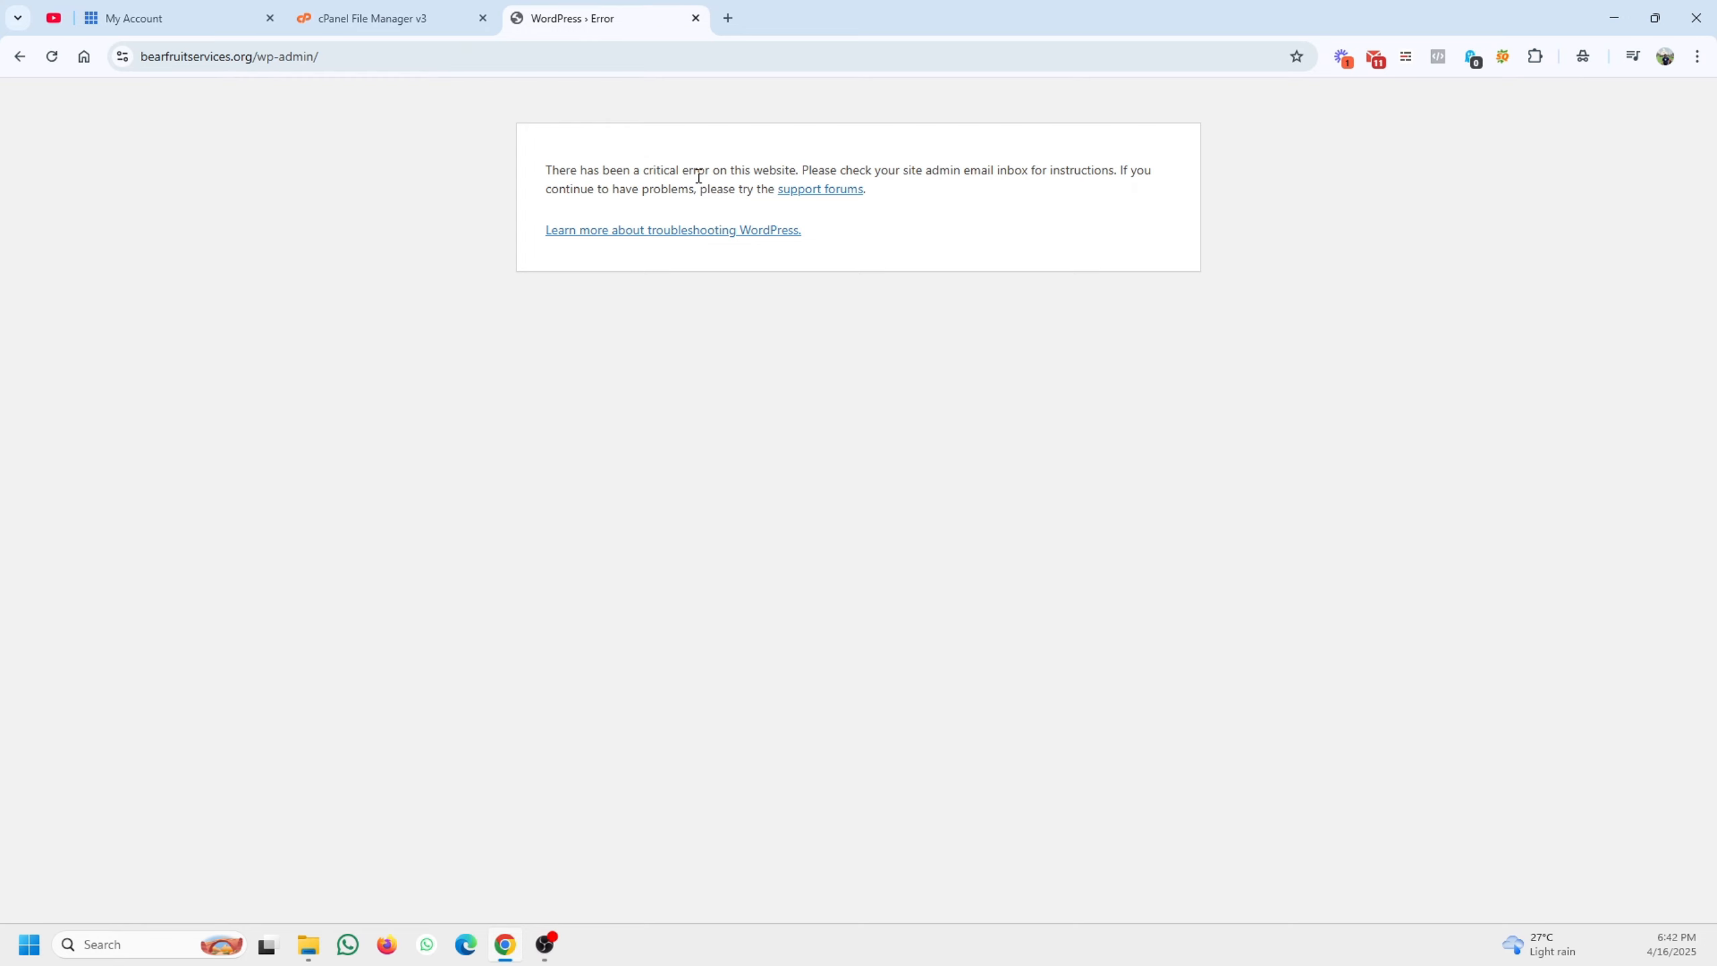
Return to the public site and look through its About Us page
{"action": "left_click", "coordinate": [19, 57]}
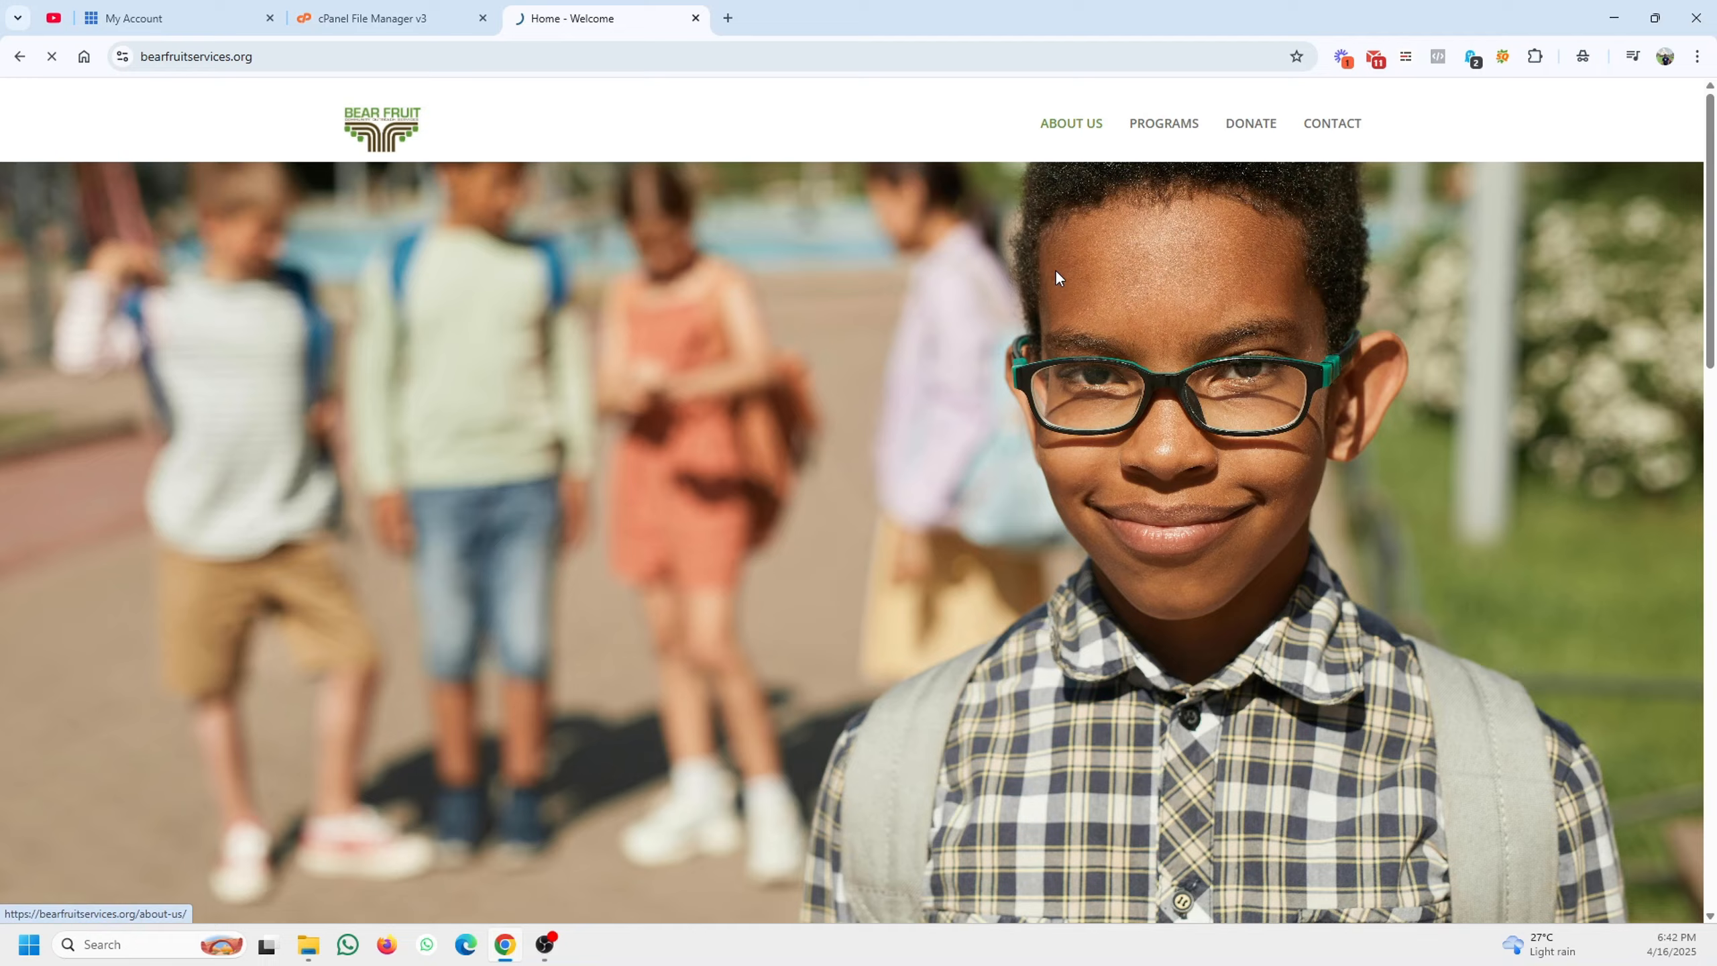
{"action": "left_click", "coordinate": [1071, 124]}
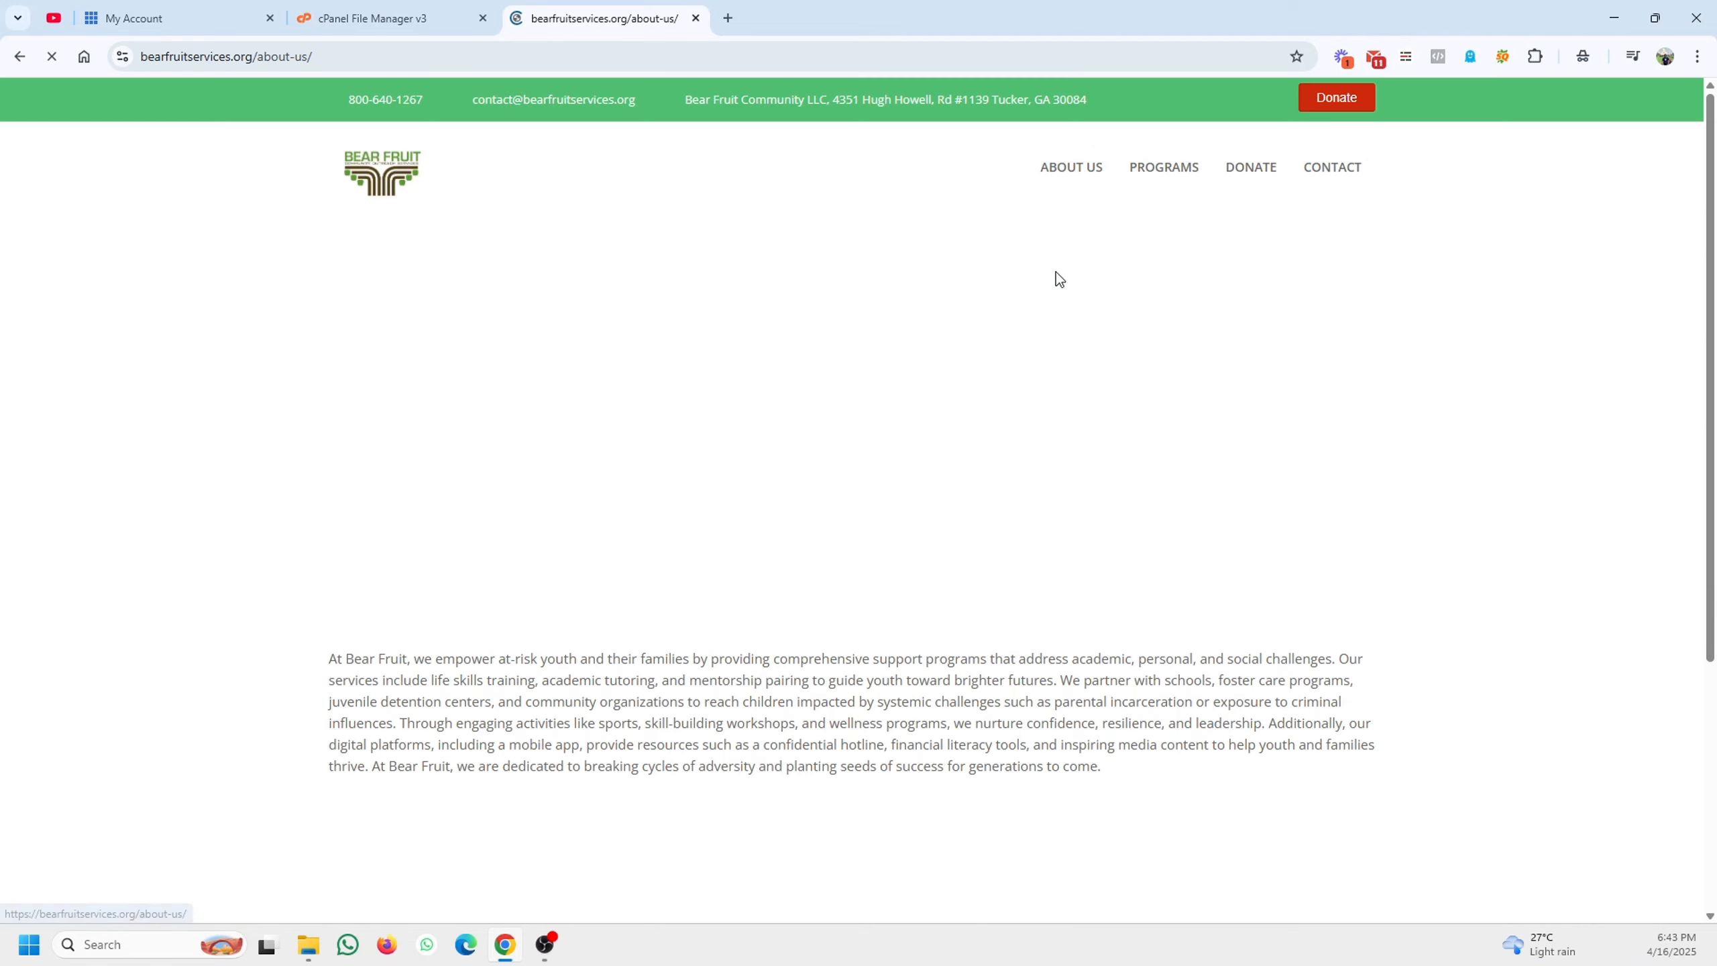
{"action": "scroll", "coordinate": [766, 474], "scroll_direction": "down", "scroll_amount": 6}
{"action": "scroll", "coordinate": [767, 471], "scroll_direction": "up", "scroll_amount": 7}
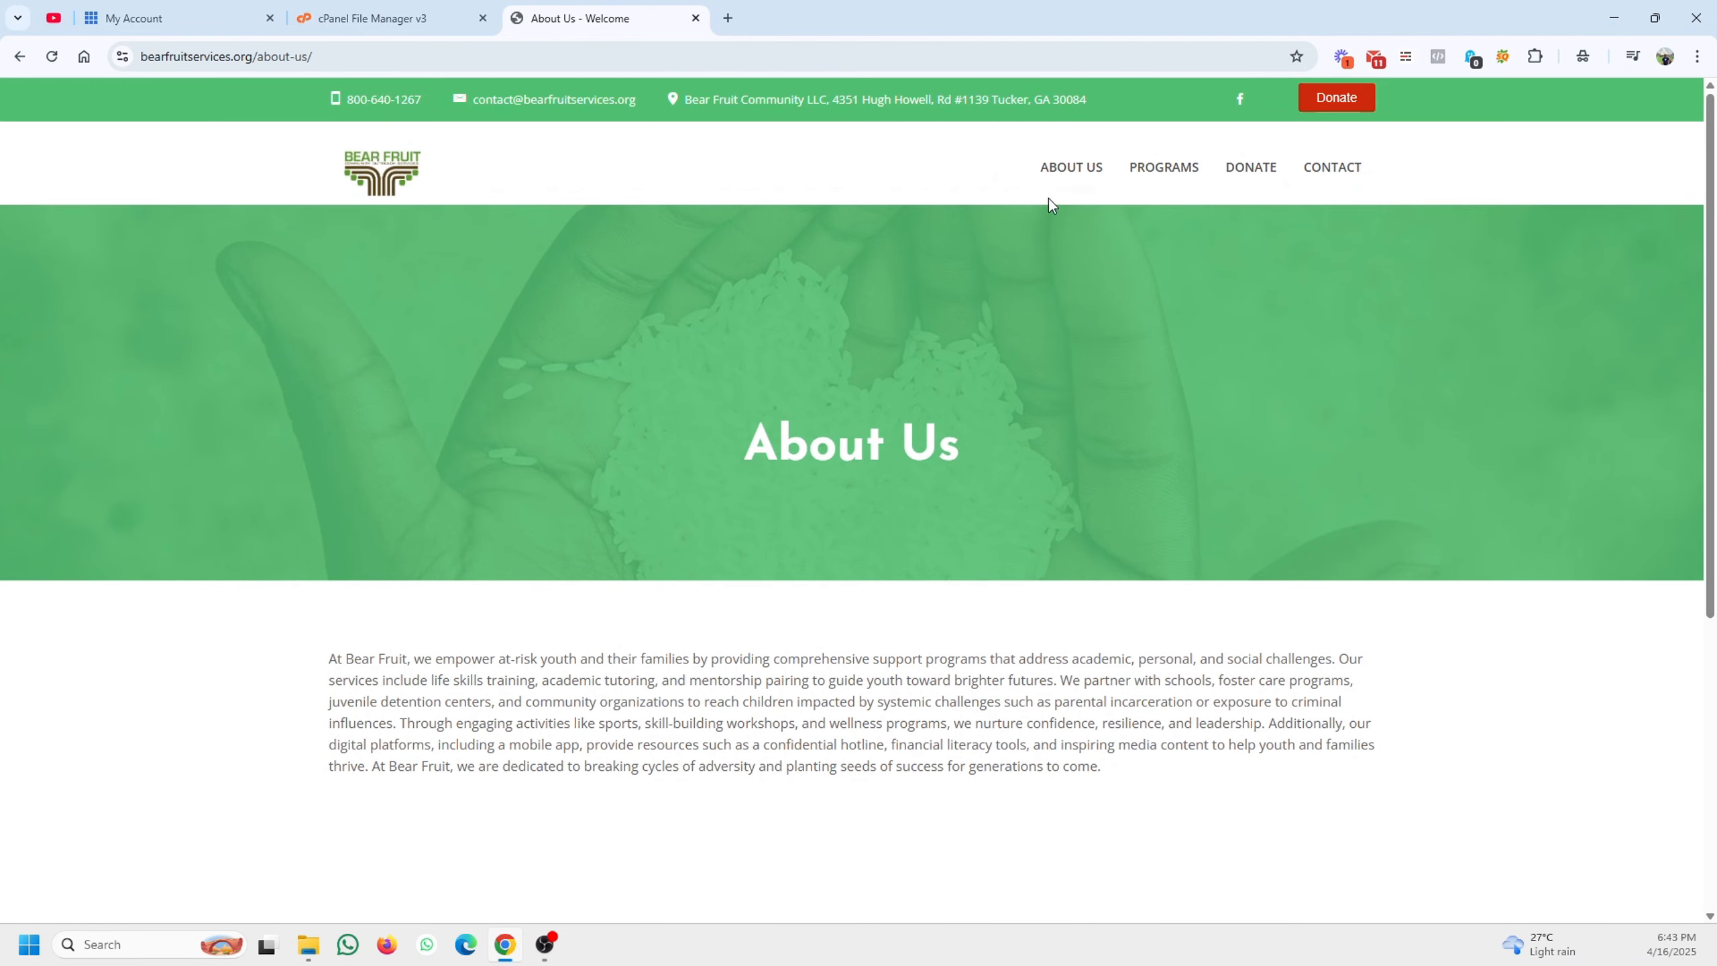
Open the Programs page and examine the raw nonprofit_testimonials shortcode text above the footer
{"action": "left_click", "coordinate": [1125, 177]}
{"action": "scroll", "coordinate": [840, 385], "scroll_direction": "down", "scroll_amount": 3}
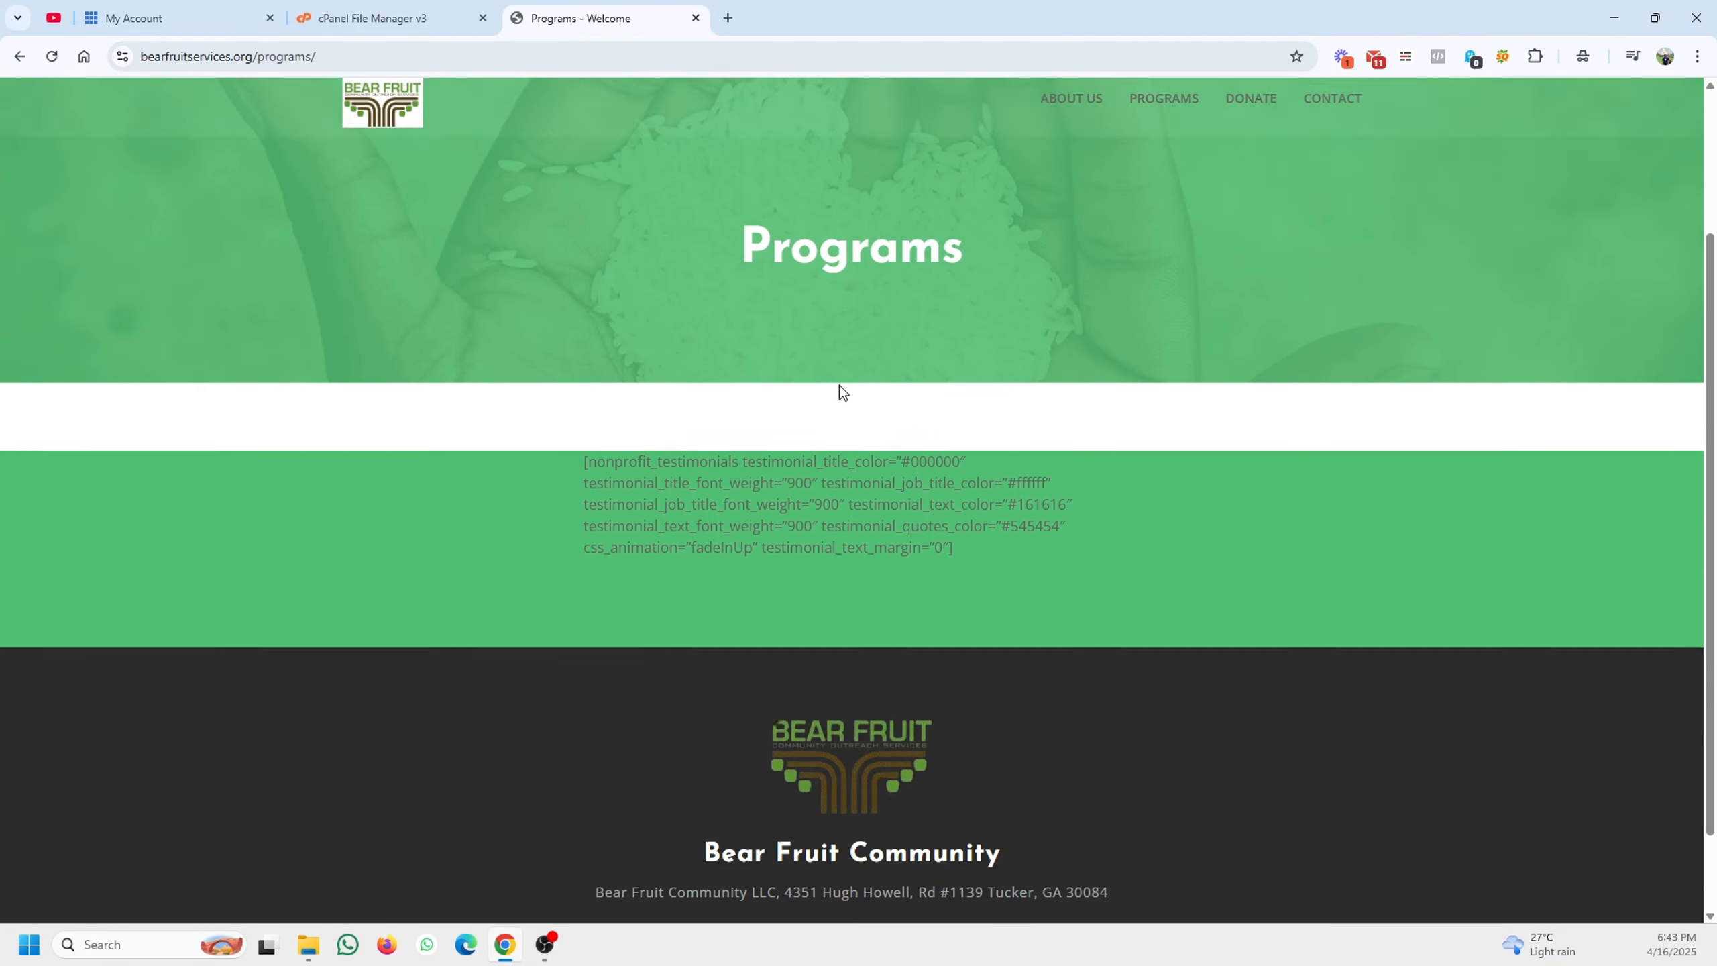
{"action": "scroll", "coordinate": [839, 386], "scroll_direction": "down", "scroll_amount": 1}
{"action": "left_click_drag", "start_coordinate": [560, 365], "coordinate": [1001, 466]}
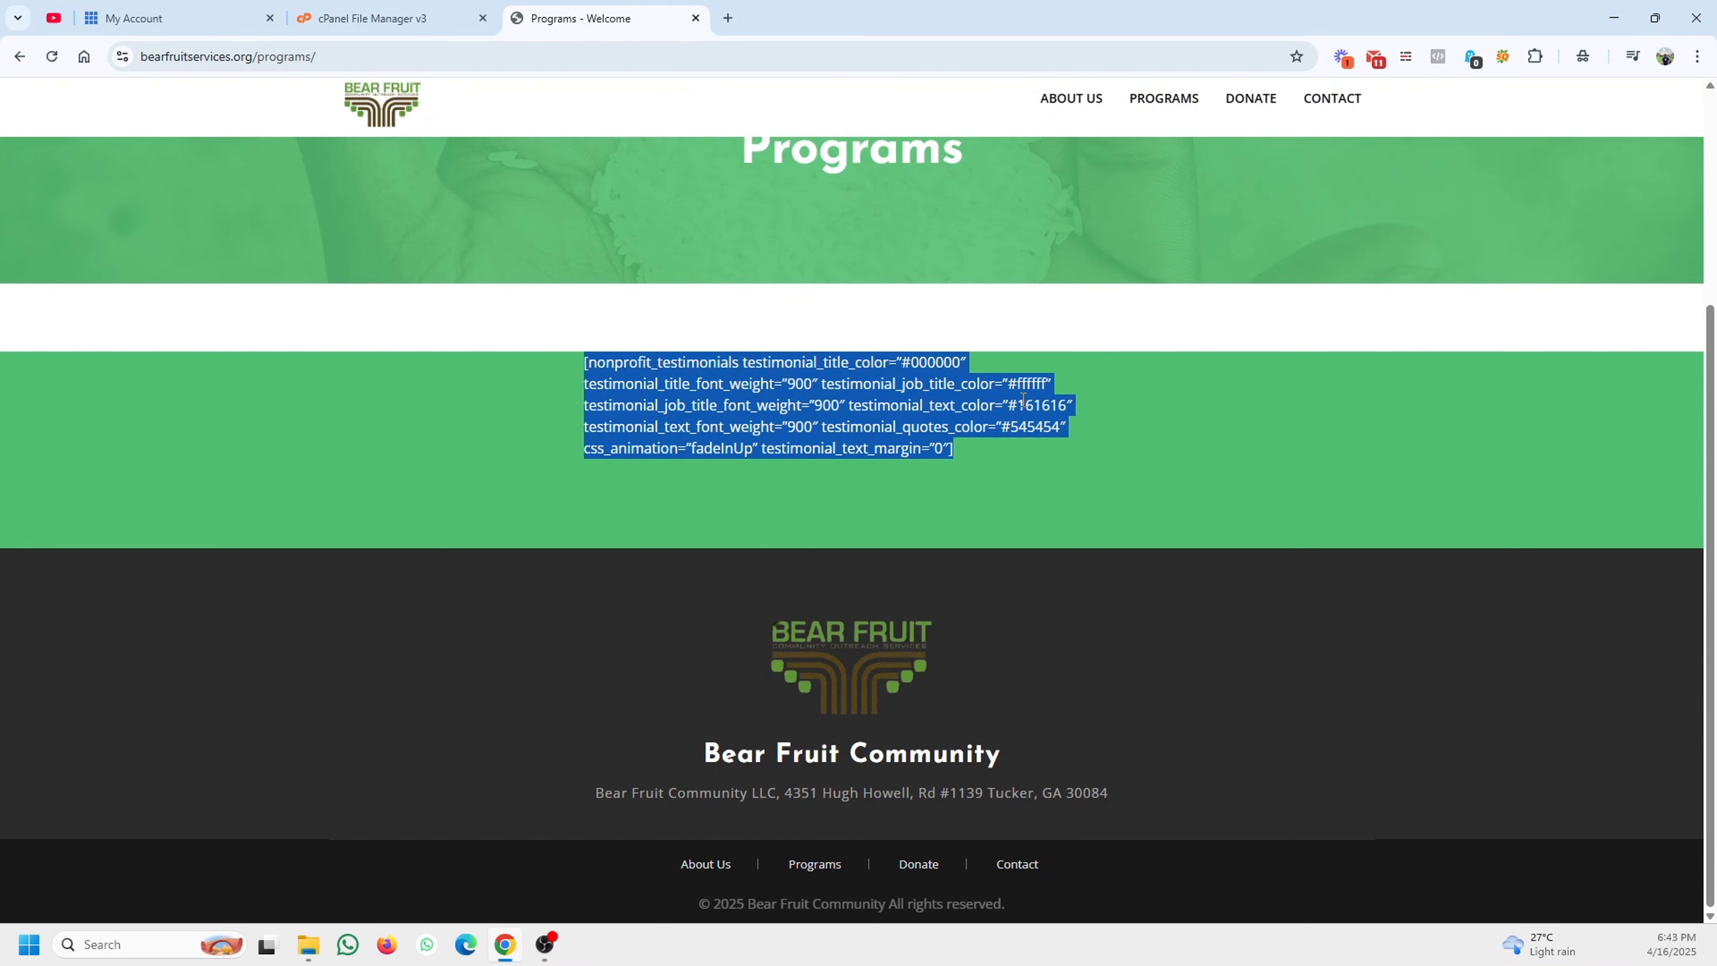
{"action": "scroll", "coordinate": [918, 484], "scroll_direction": "up", "scroll_amount": 4}
Open the Donate page and look through its content
{"action": "left_click", "coordinate": [1263, 171]}
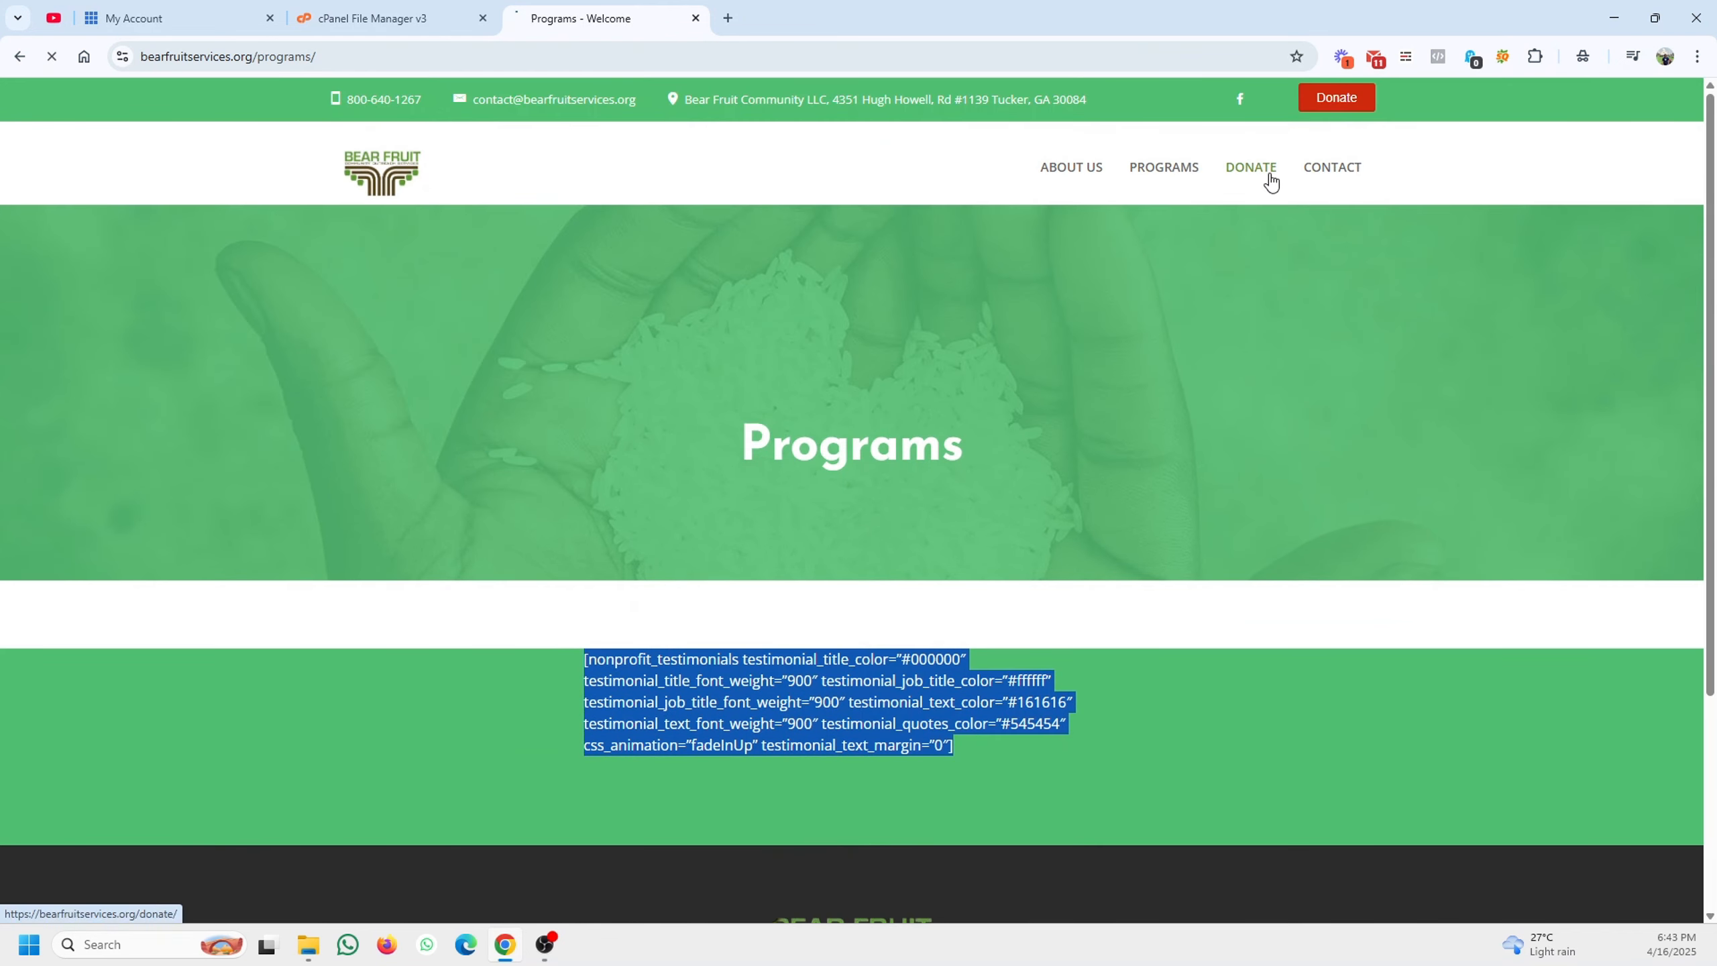
{"action": "scroll", "coordinate": [911, 428], "scroll_direction": "down", "scroll_amount": 1}
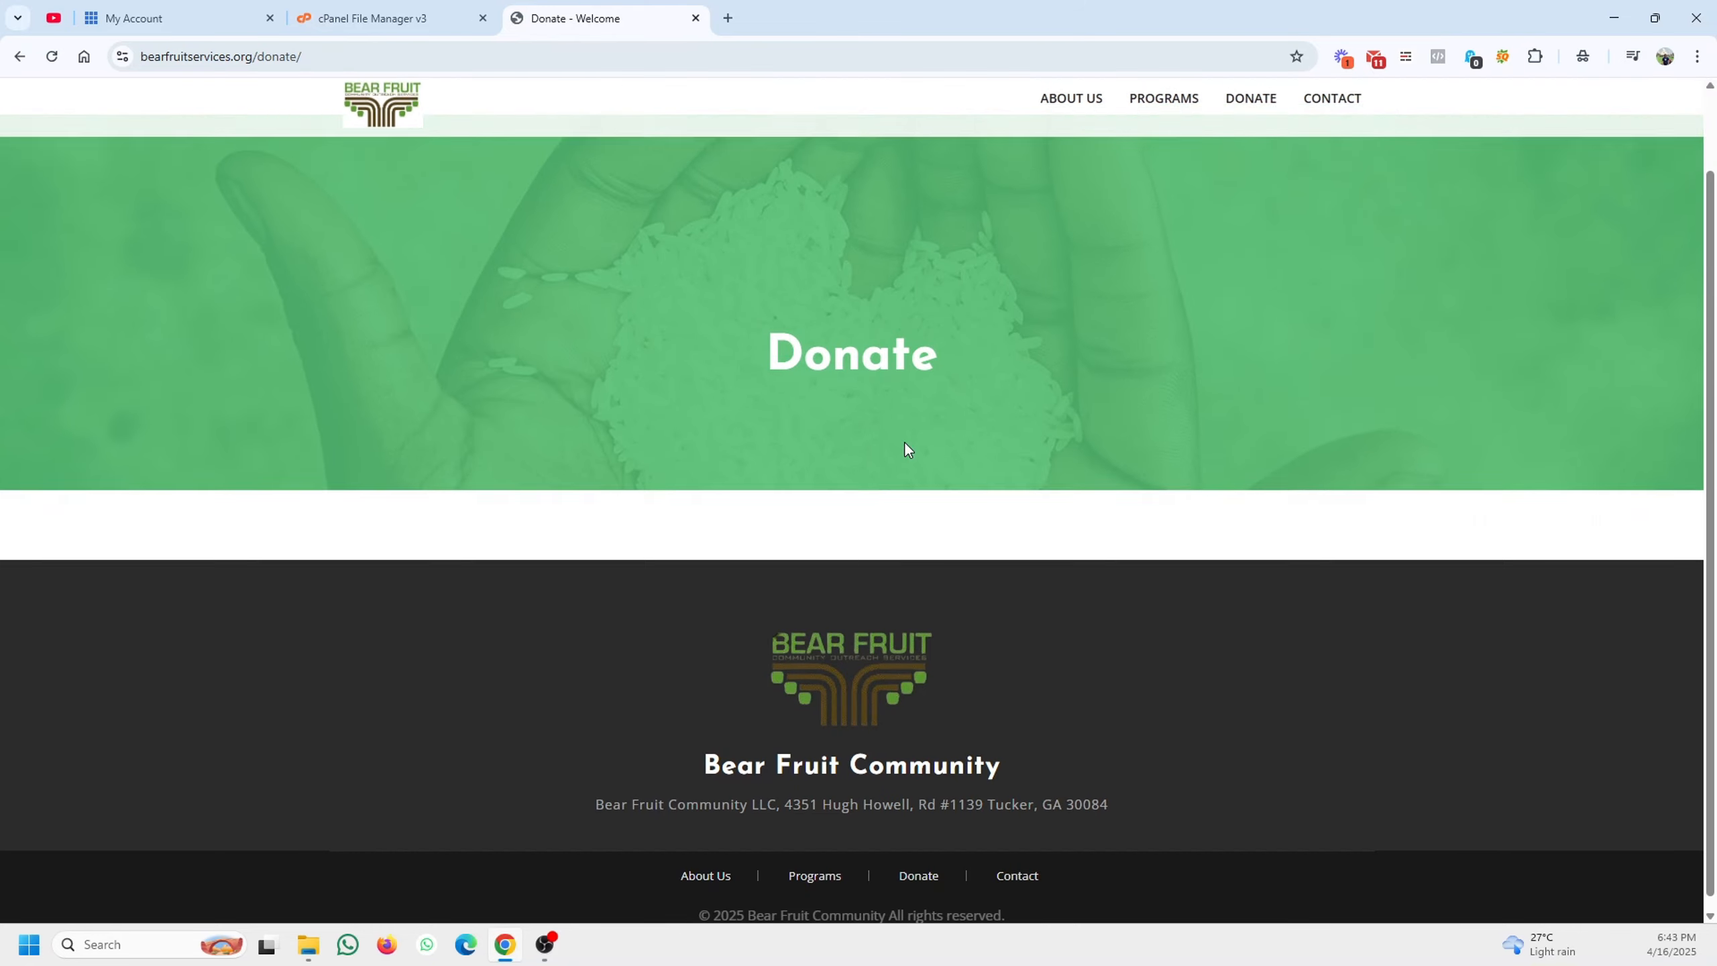
{"action": "scroll", "coordinate": [904, 440], "scroll_direction": "up", "scroll_amount": 1}
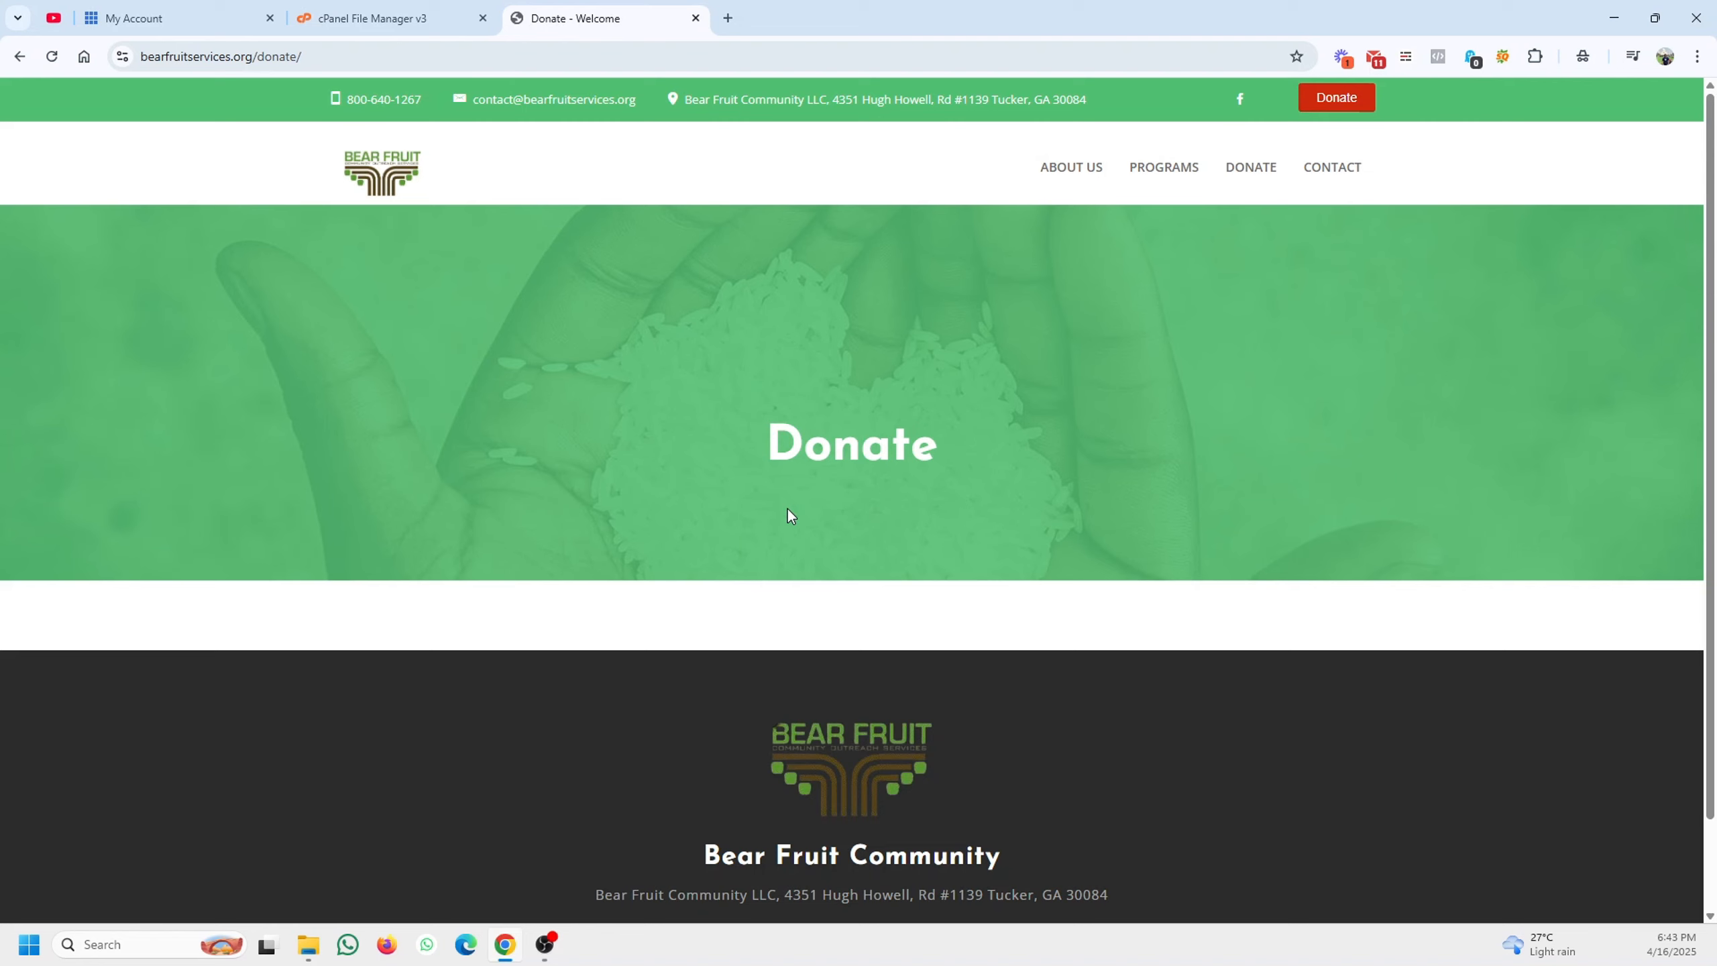
{"action": "scroll", "coordinate": [714, 501], "scroll_direction": "down", "scroll_amount": 1}
{"action": "scroll", "coordinate": [714, 501], "scroll_direction": "up", "scroll_amount": 1}
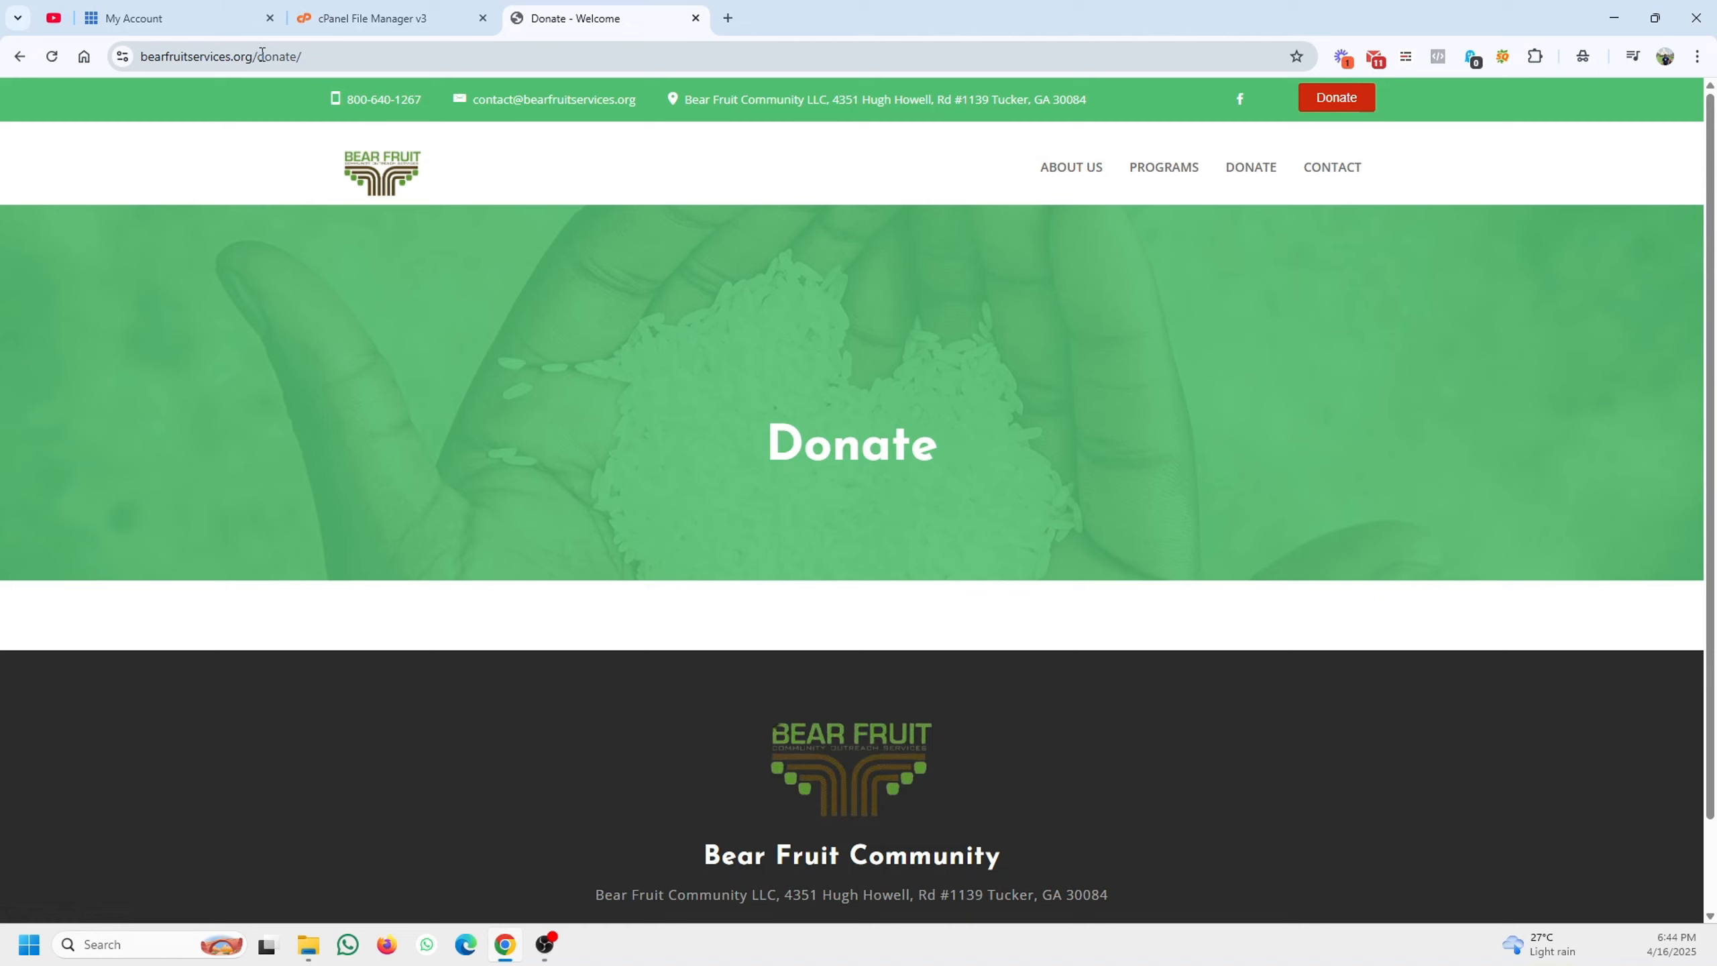
Replace the donate path in the site address with wp-admin and load that page
{"action": "left_click_drag", "start_coordinate": [256, 56], "coordinate": [422, 62]}
{"action": "type", "text": "wp-admin"}
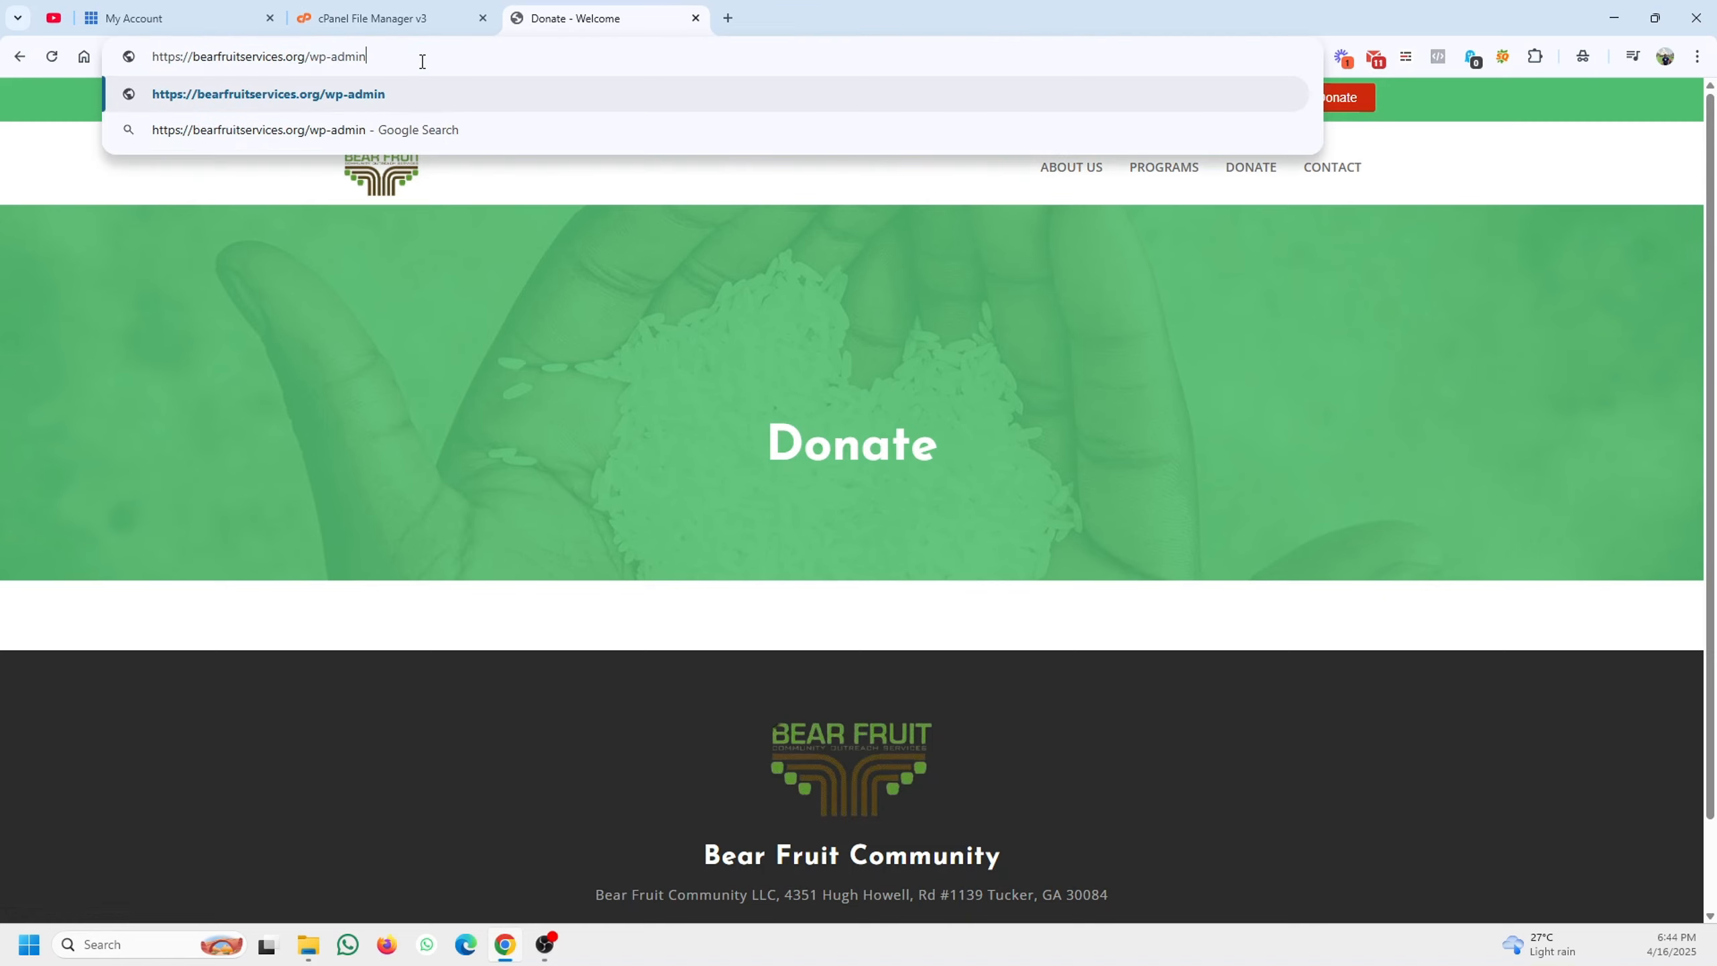
{"action": "key", "text": "Return"}
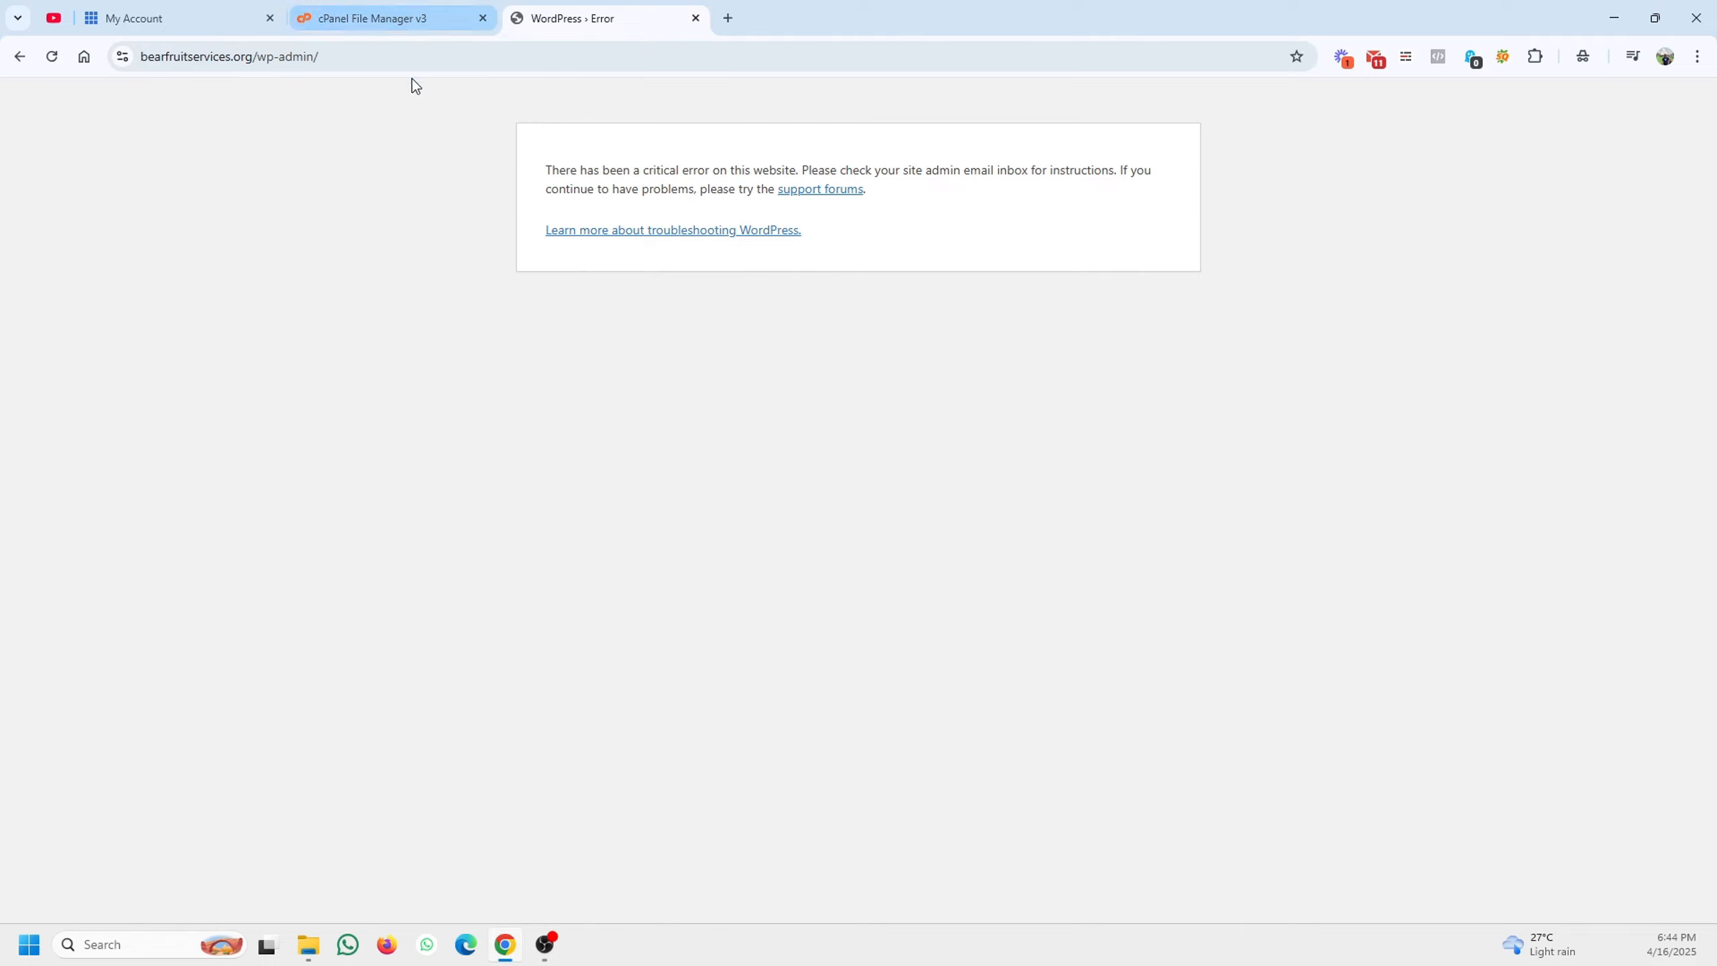
Switch to the cPanel File Manager and open wp-config.php in public_html for editing
{"action": "left_click", "coordinate": [388, 15]}
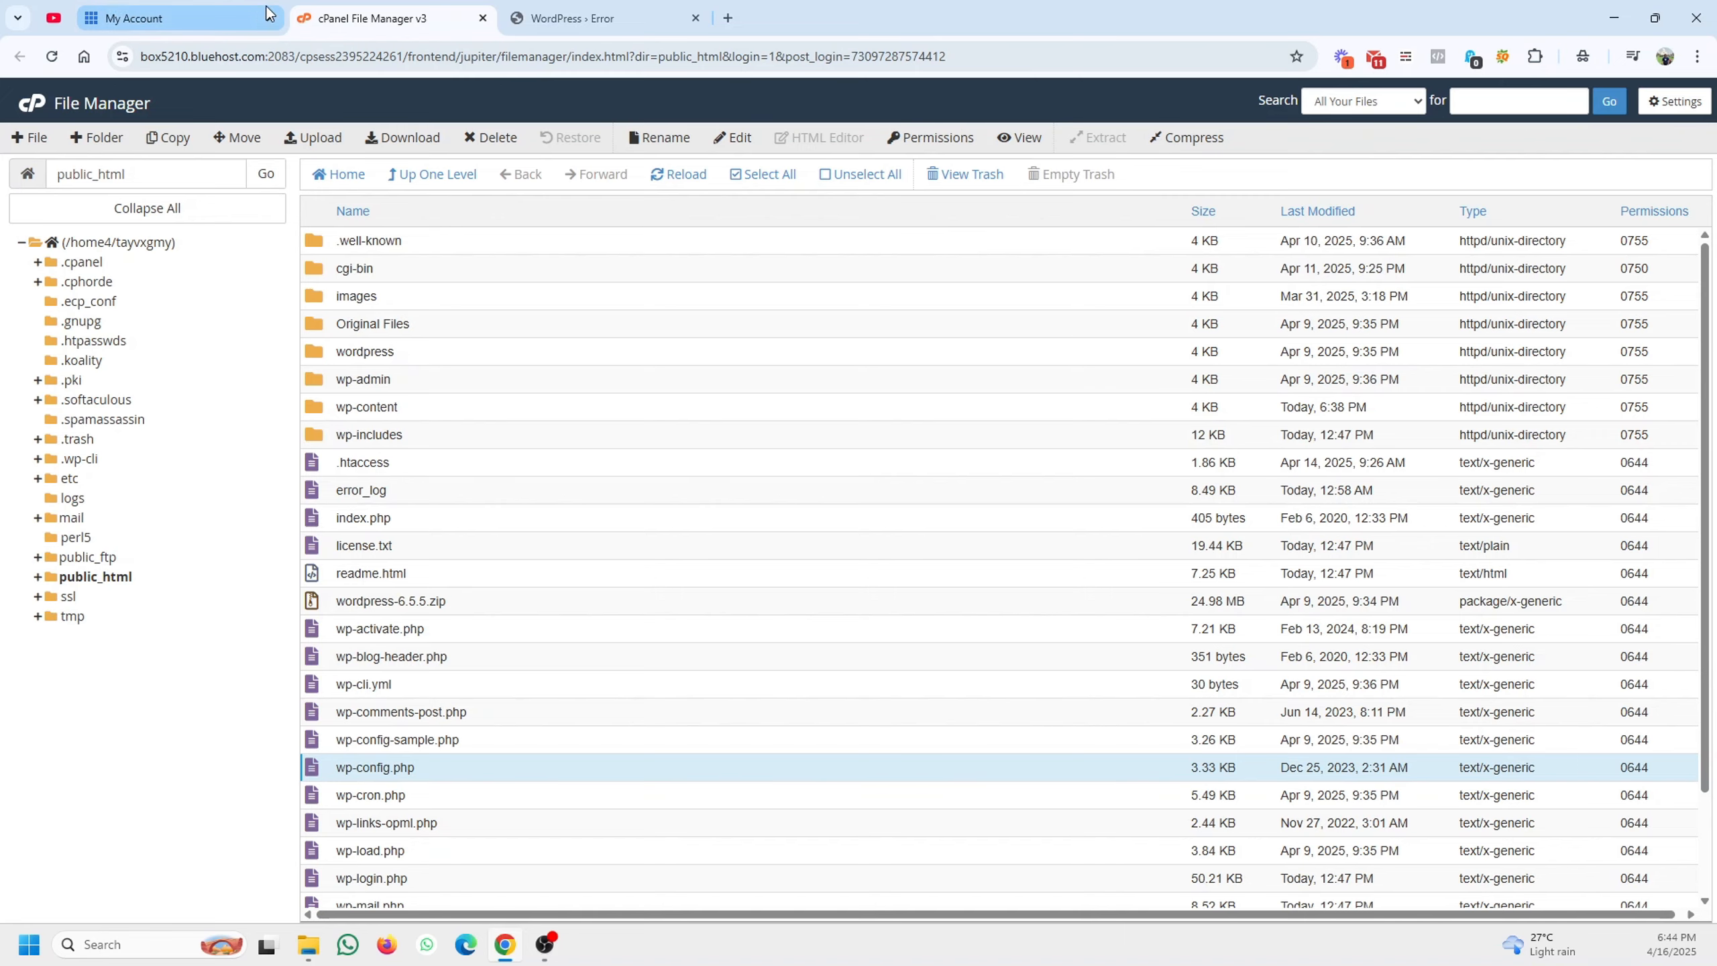
{"action": "left_click", "coordinate": [176, 18]}
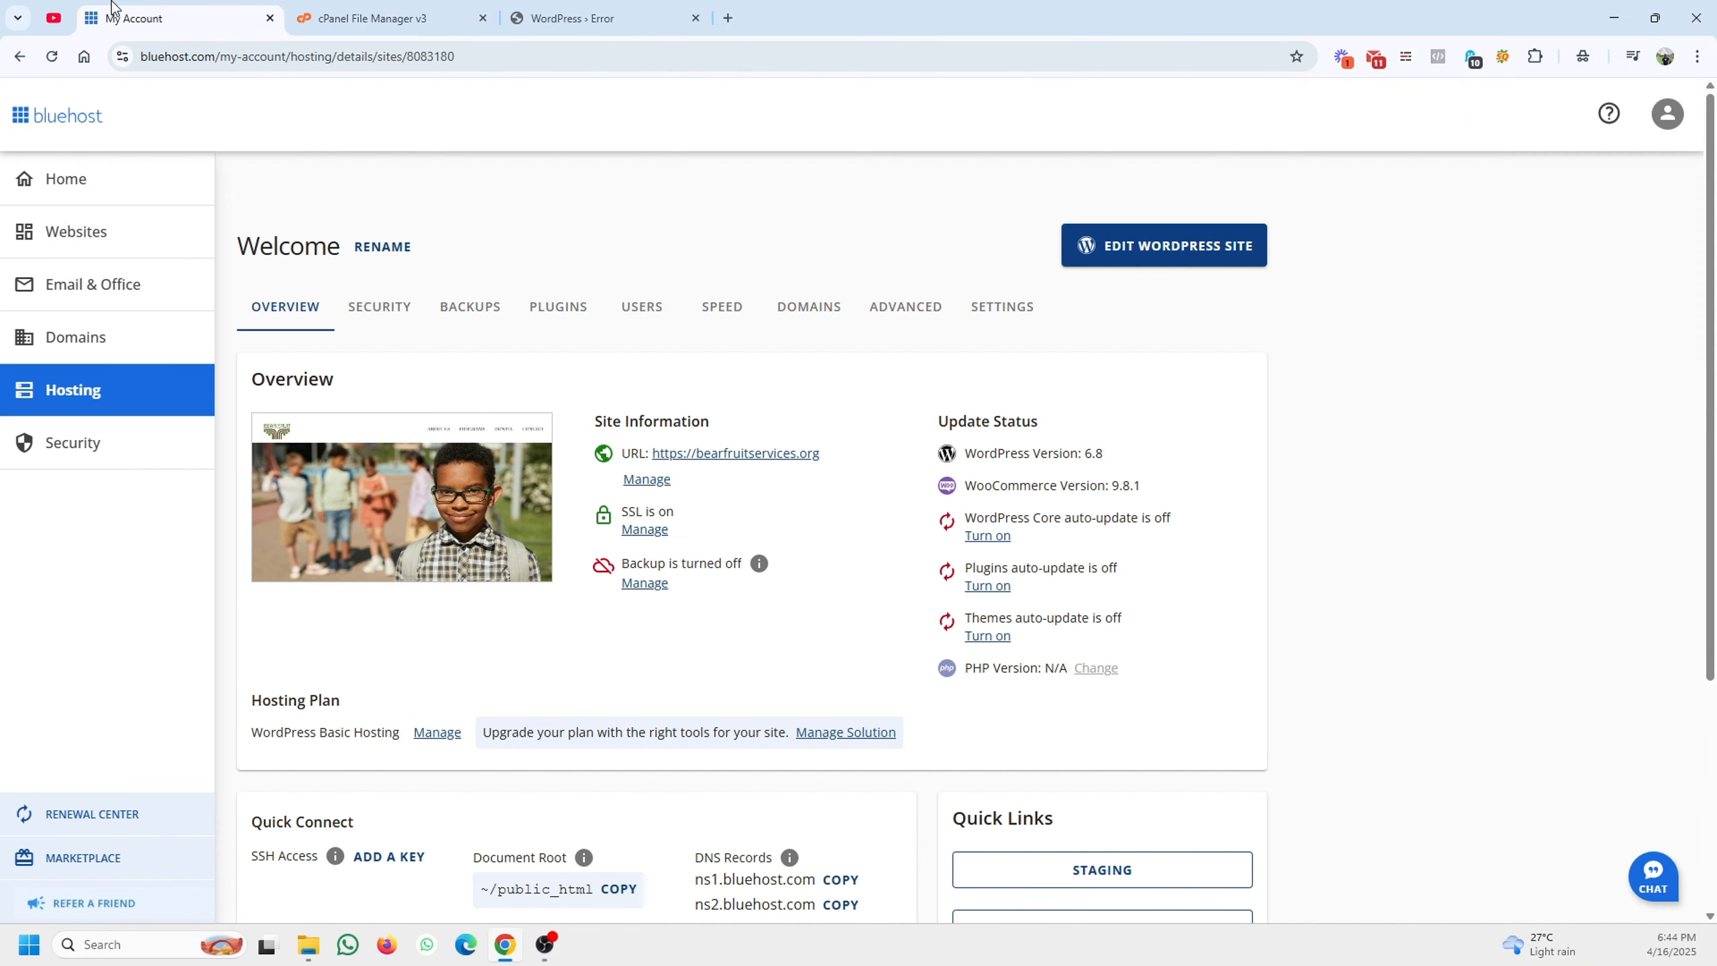
{"action": "left_click", "coordinate": [418, 9]}
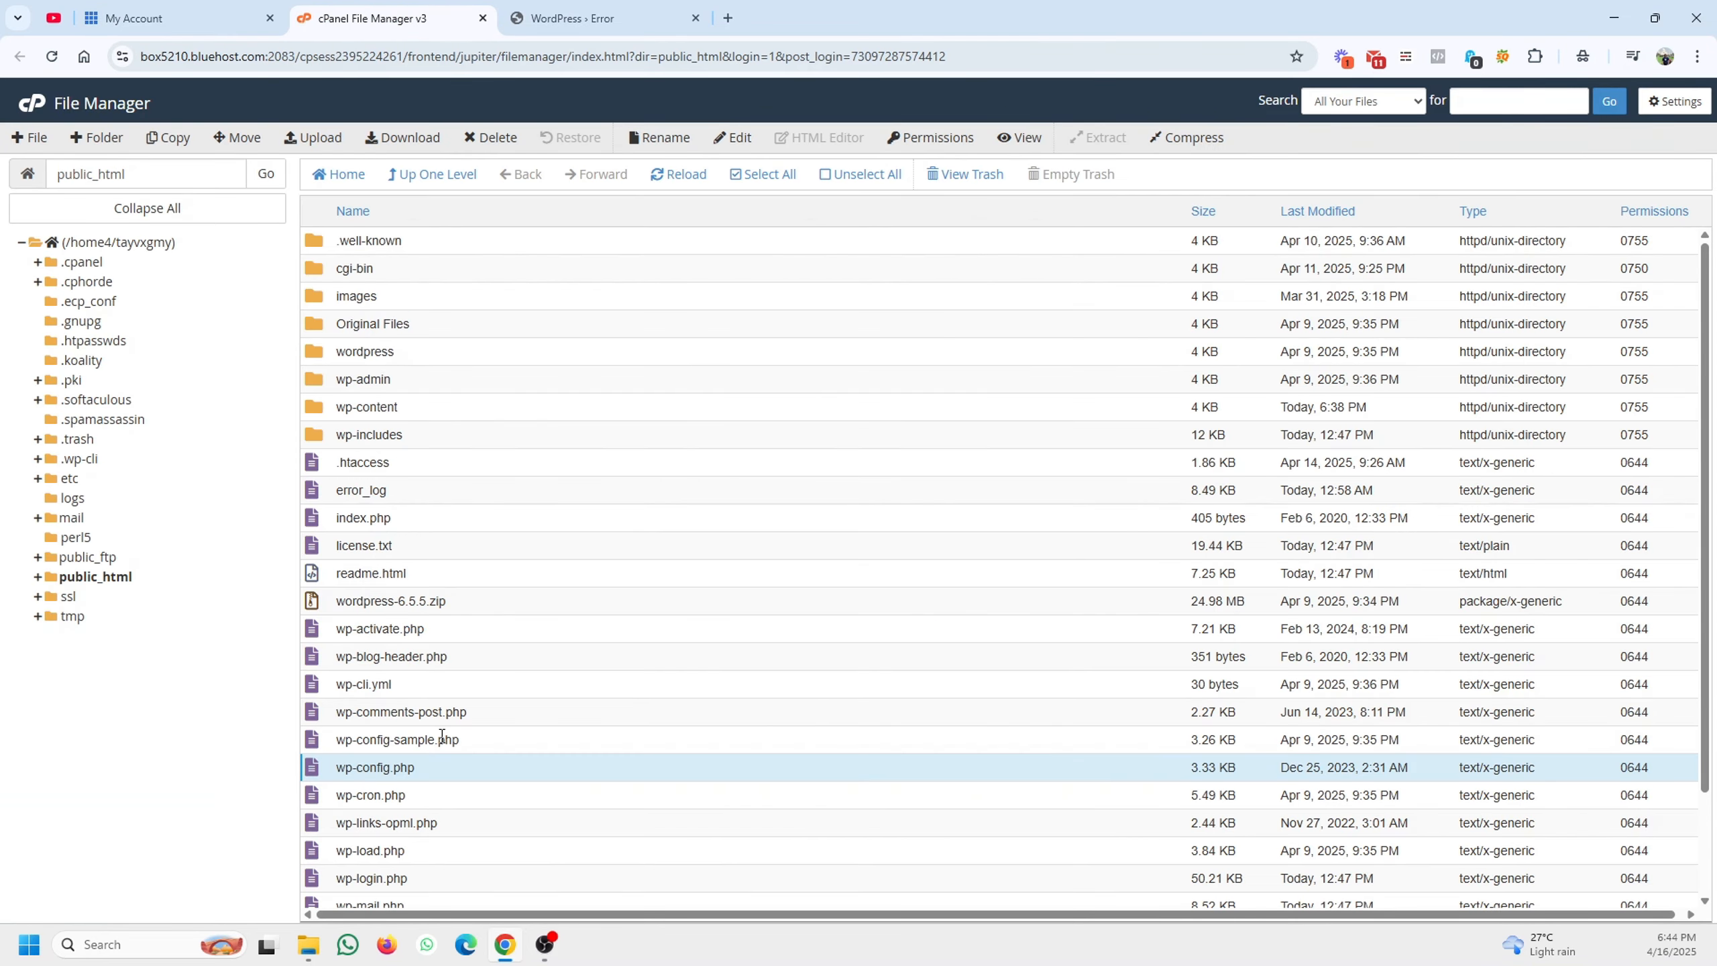
{"action": "right_click", "coordinate": [477, 766]}
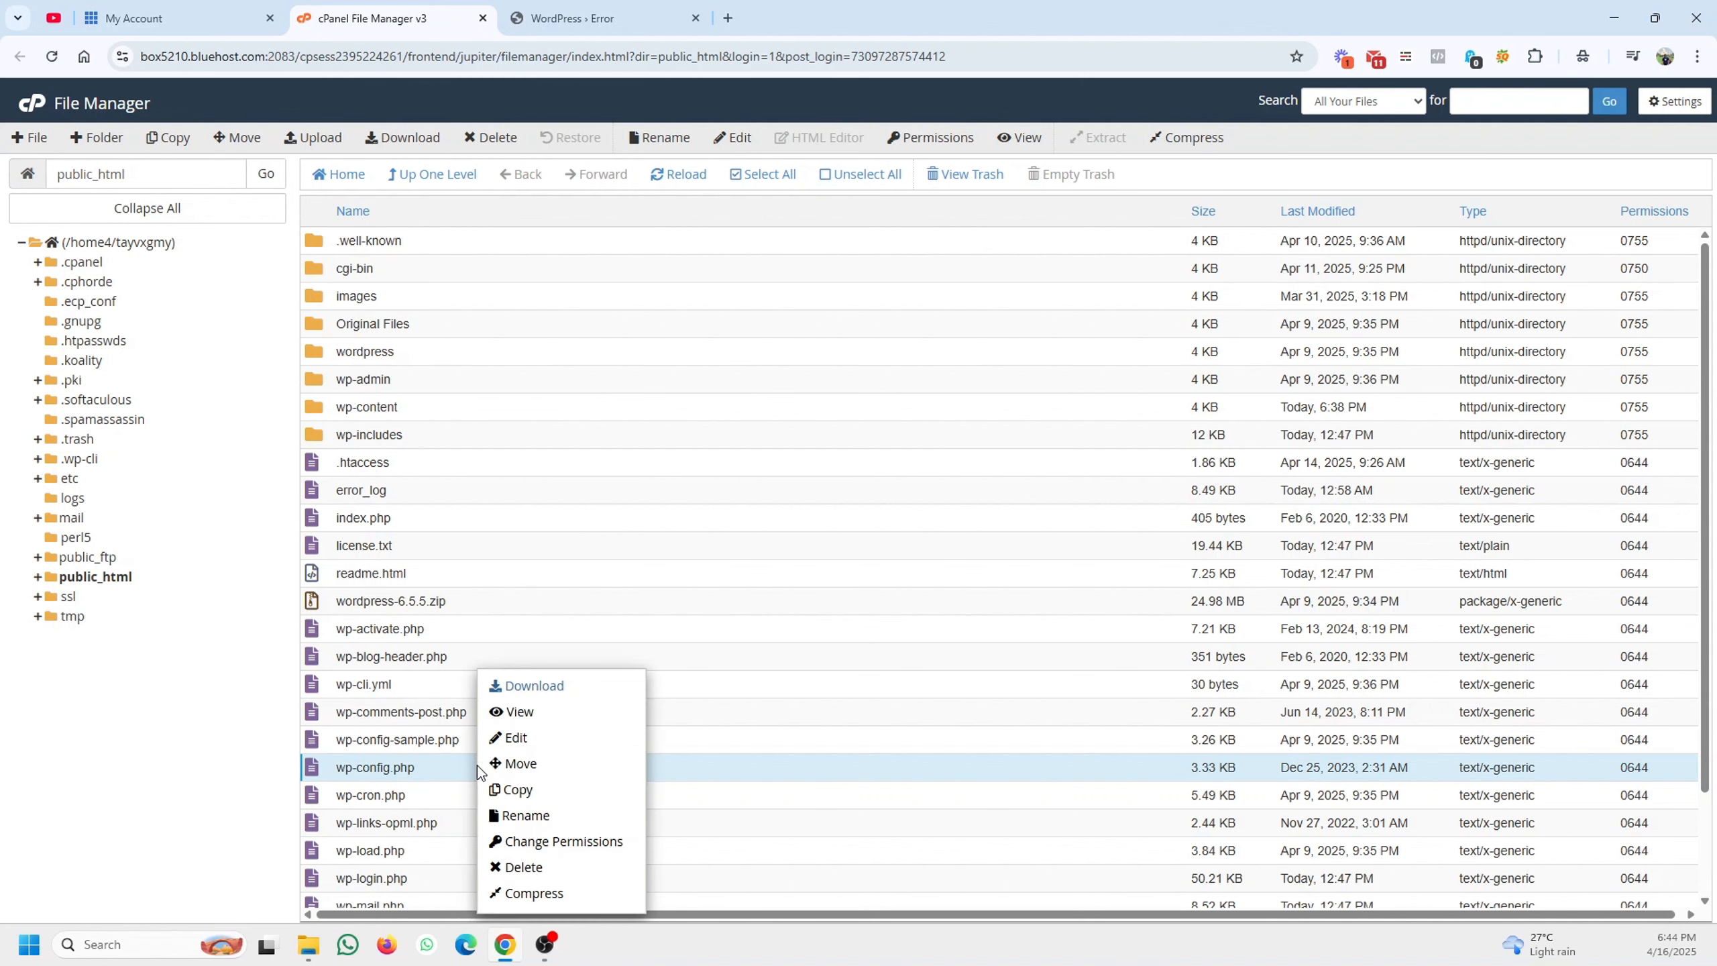
{"action": "left_click", "coordinate": [514, 738]}
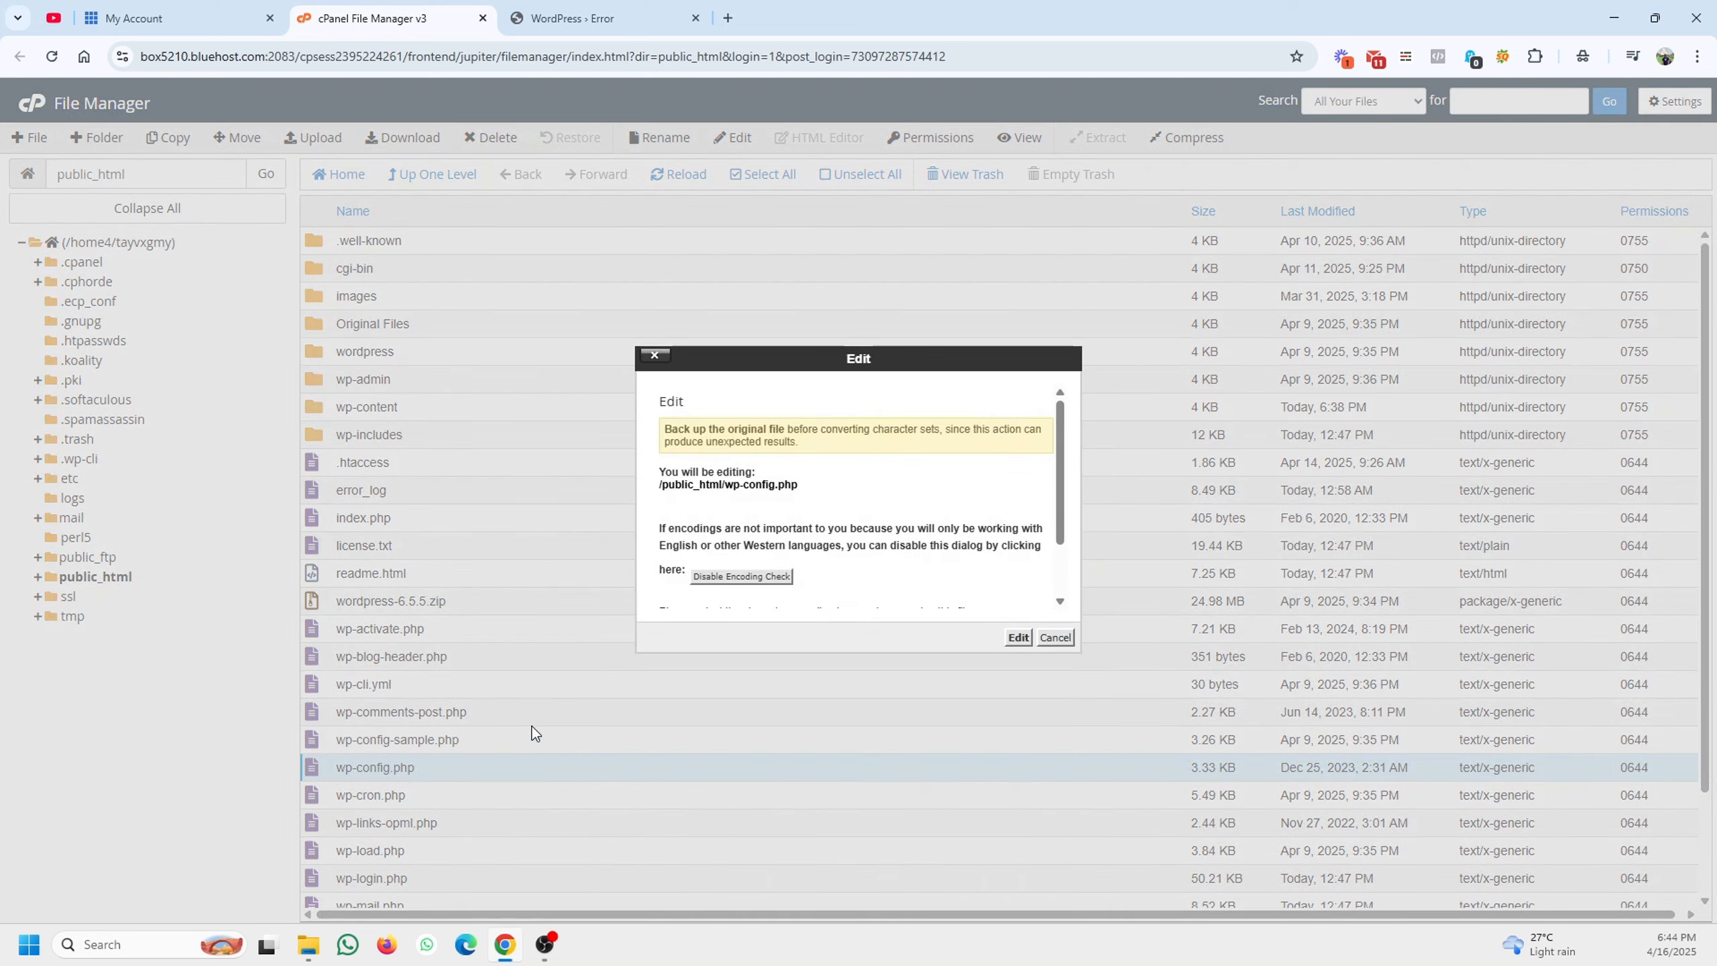
{"action": "left_click", "coordinate": [1018, 644]}
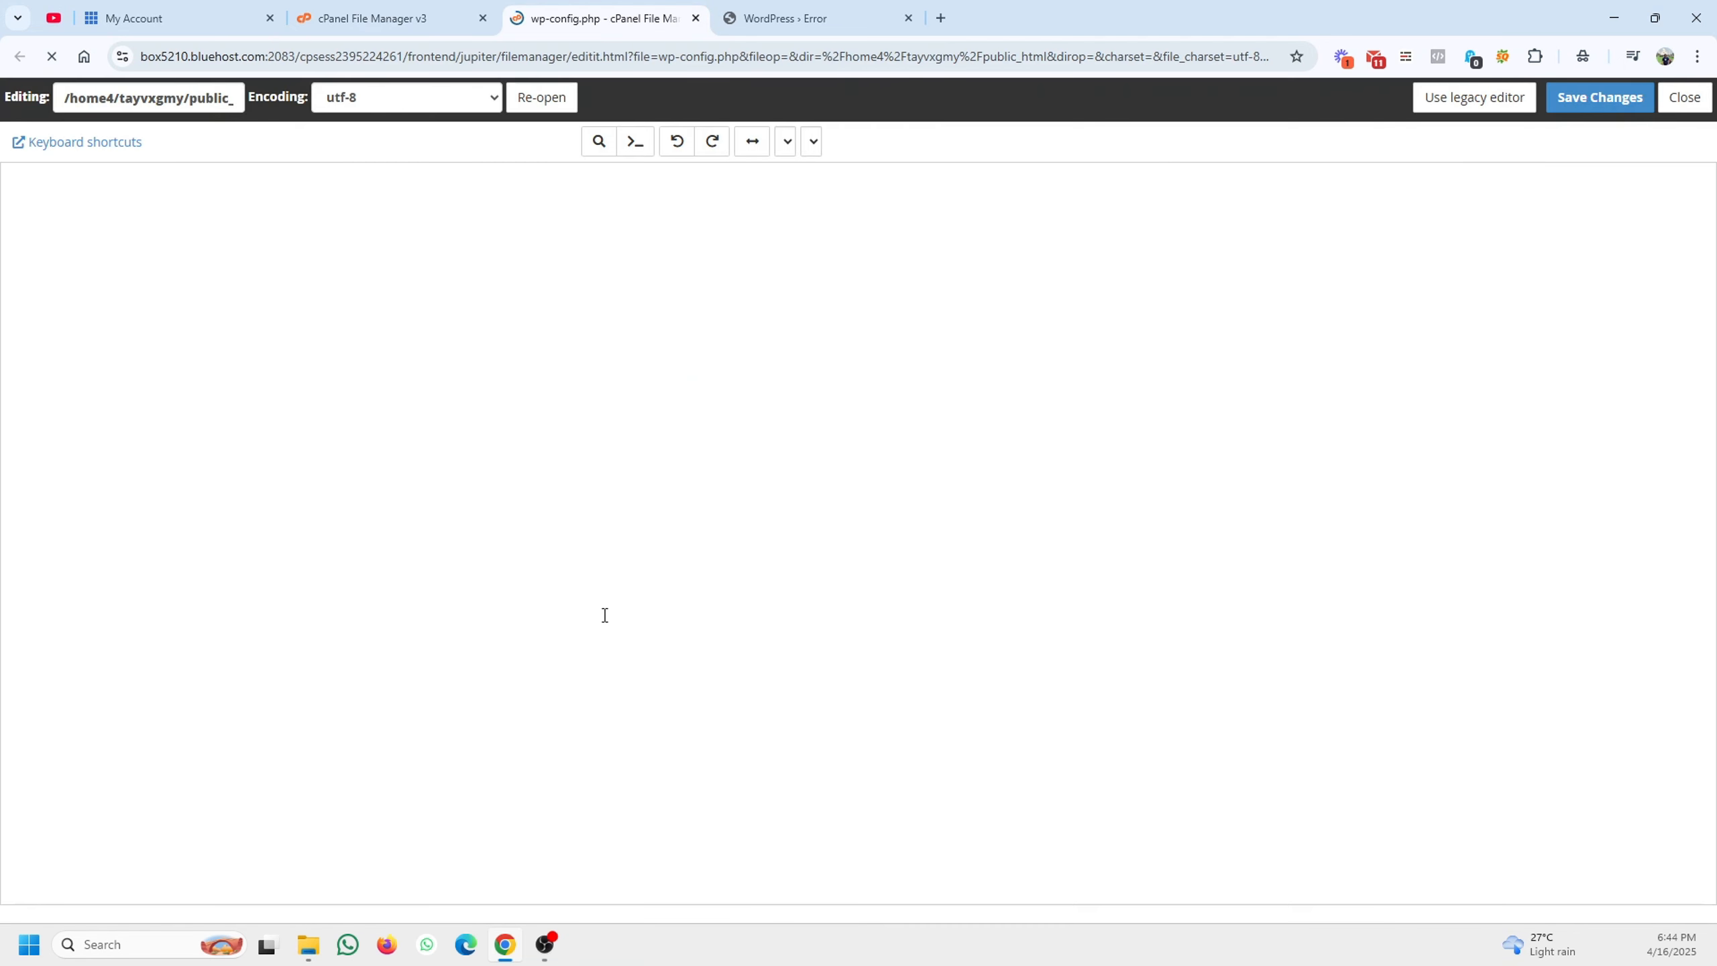
Set the WP_DEBUG constant to true in wp-config.php and save the file
{"action": "scroll", "coordinate": [201, 647], "scroll_direction": "down", "scroll_amount": 10}
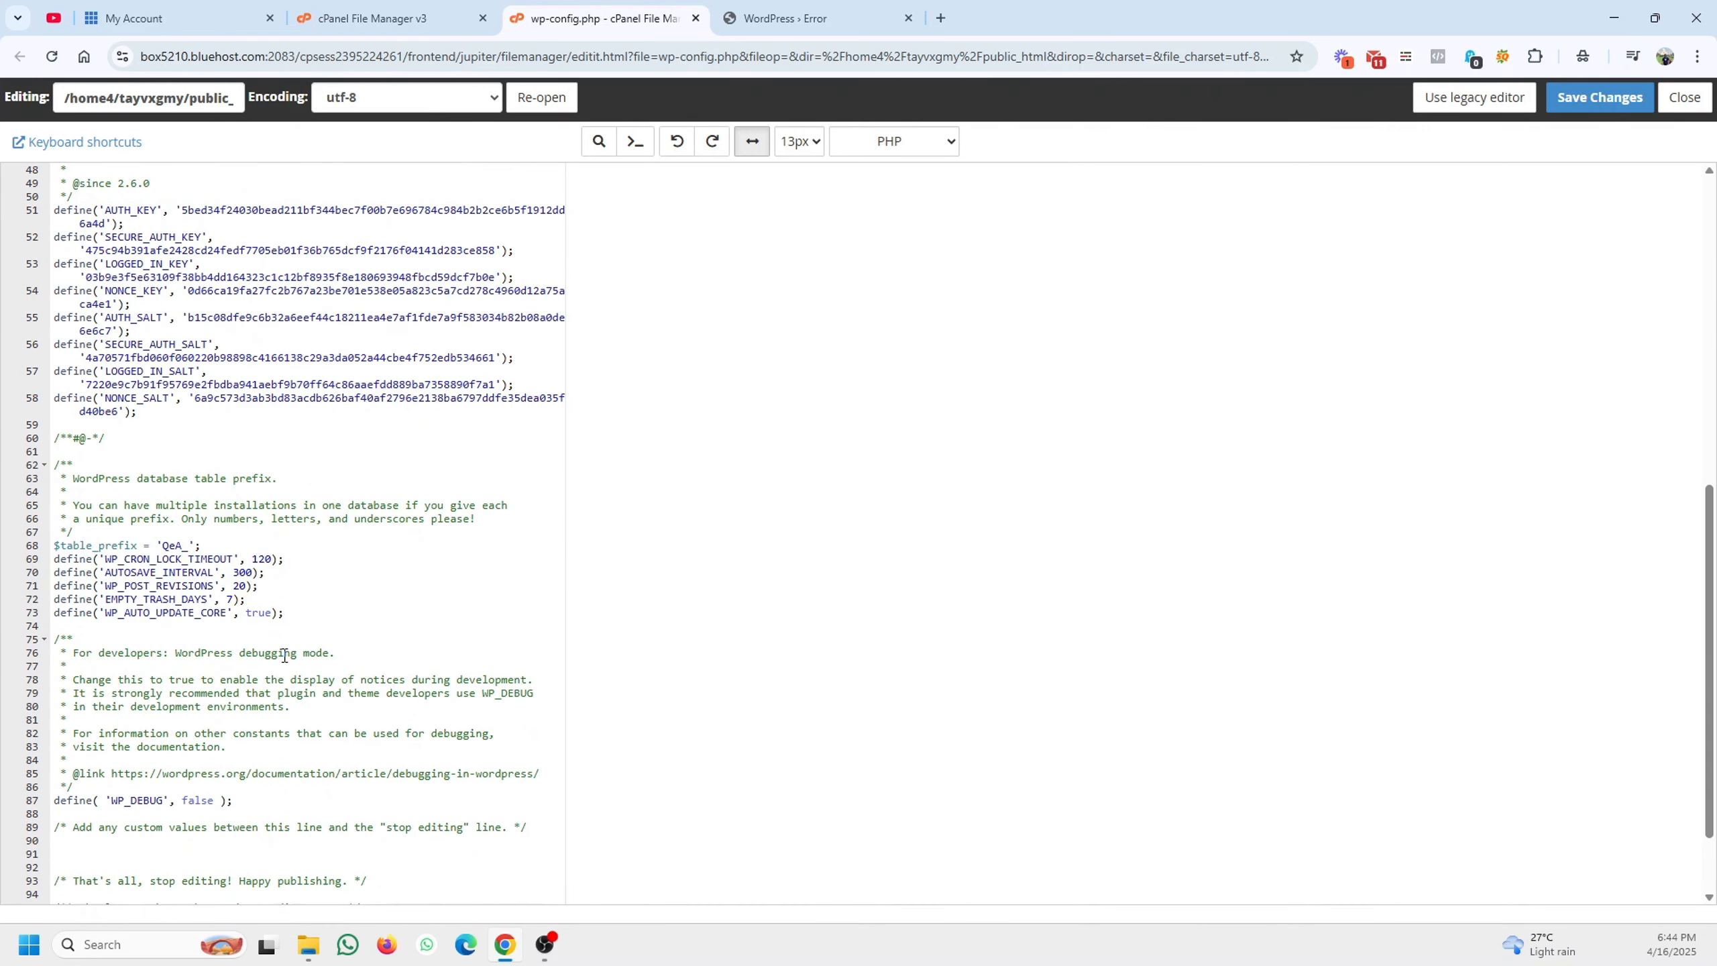
{"action": "scroll", "coordinate": [240, 617], "scroll_direction": "down", "scroll_amount": 2}
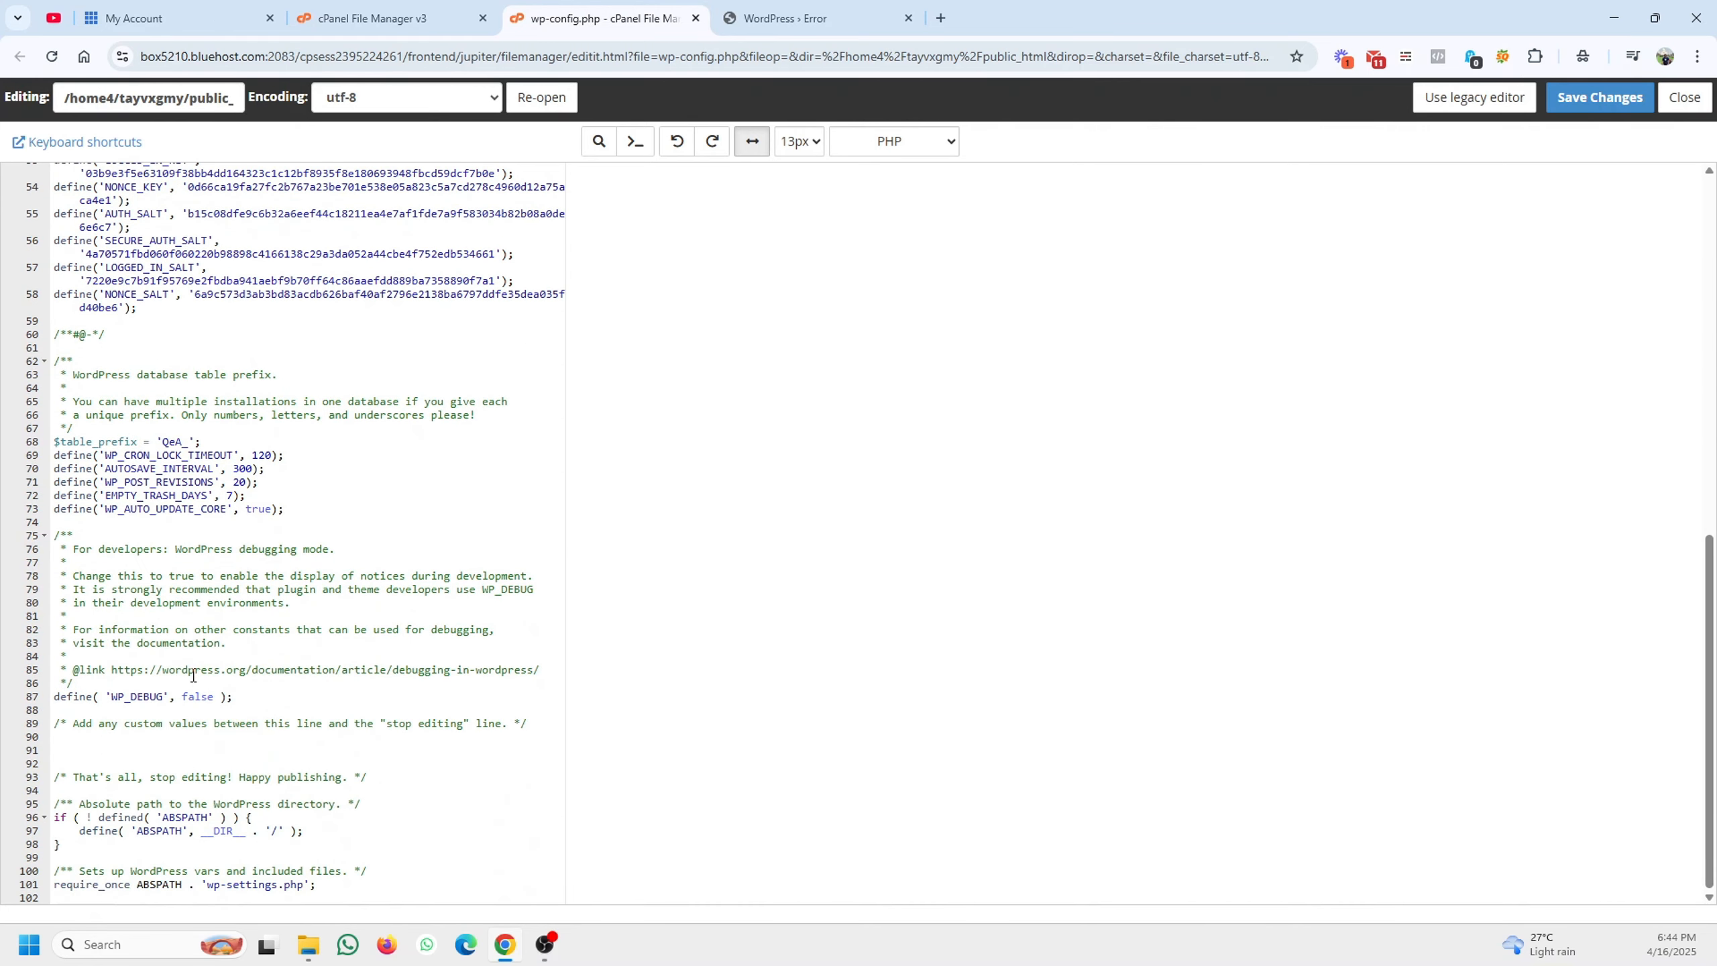
{"action": "left_click_drag", "start_coordinate": [180, 698], "coordinate": [215, 698]}
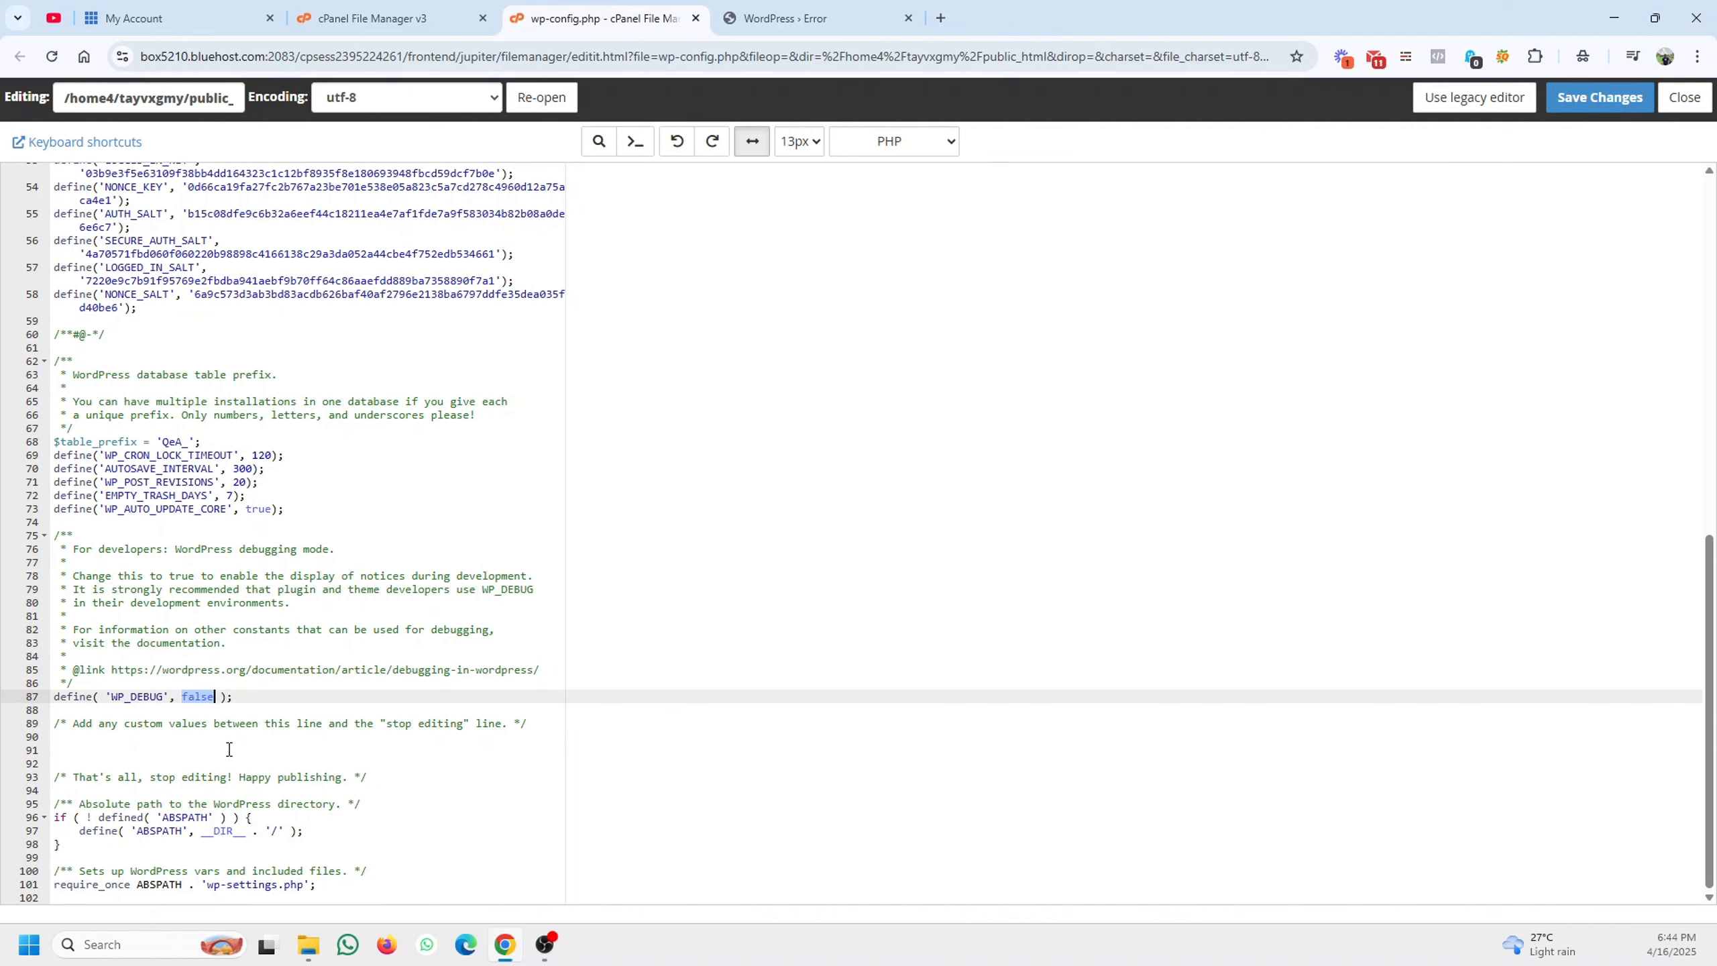
{"action": "type", "text": "true"}
{"action": "left_click_drag", "start_coordinate": [144, 699], "coordinate": [240, 696]}
{"action": "left_click", "coordinate": [249, 694]}
{"action": "left_click", "coordinate": [1563, 101]}
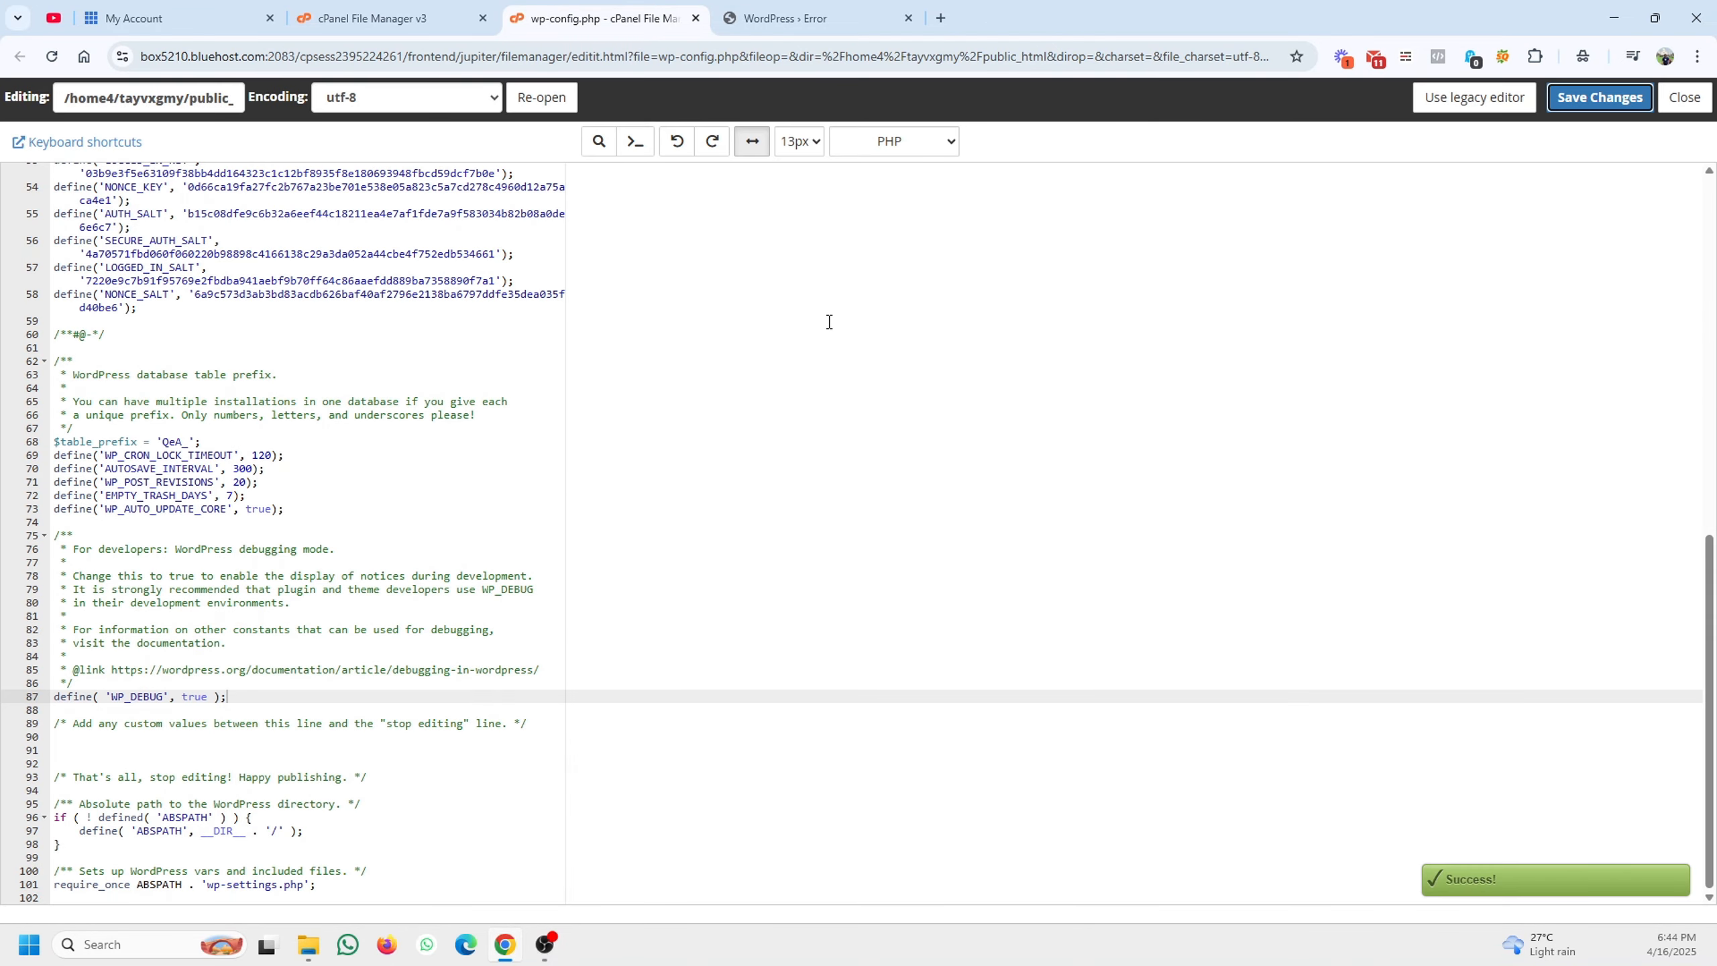
Reload the site's wp-admin page and examine the fatal error text and the plugin path it names
{"action": "left_click", "coordinate": [830, 16]}
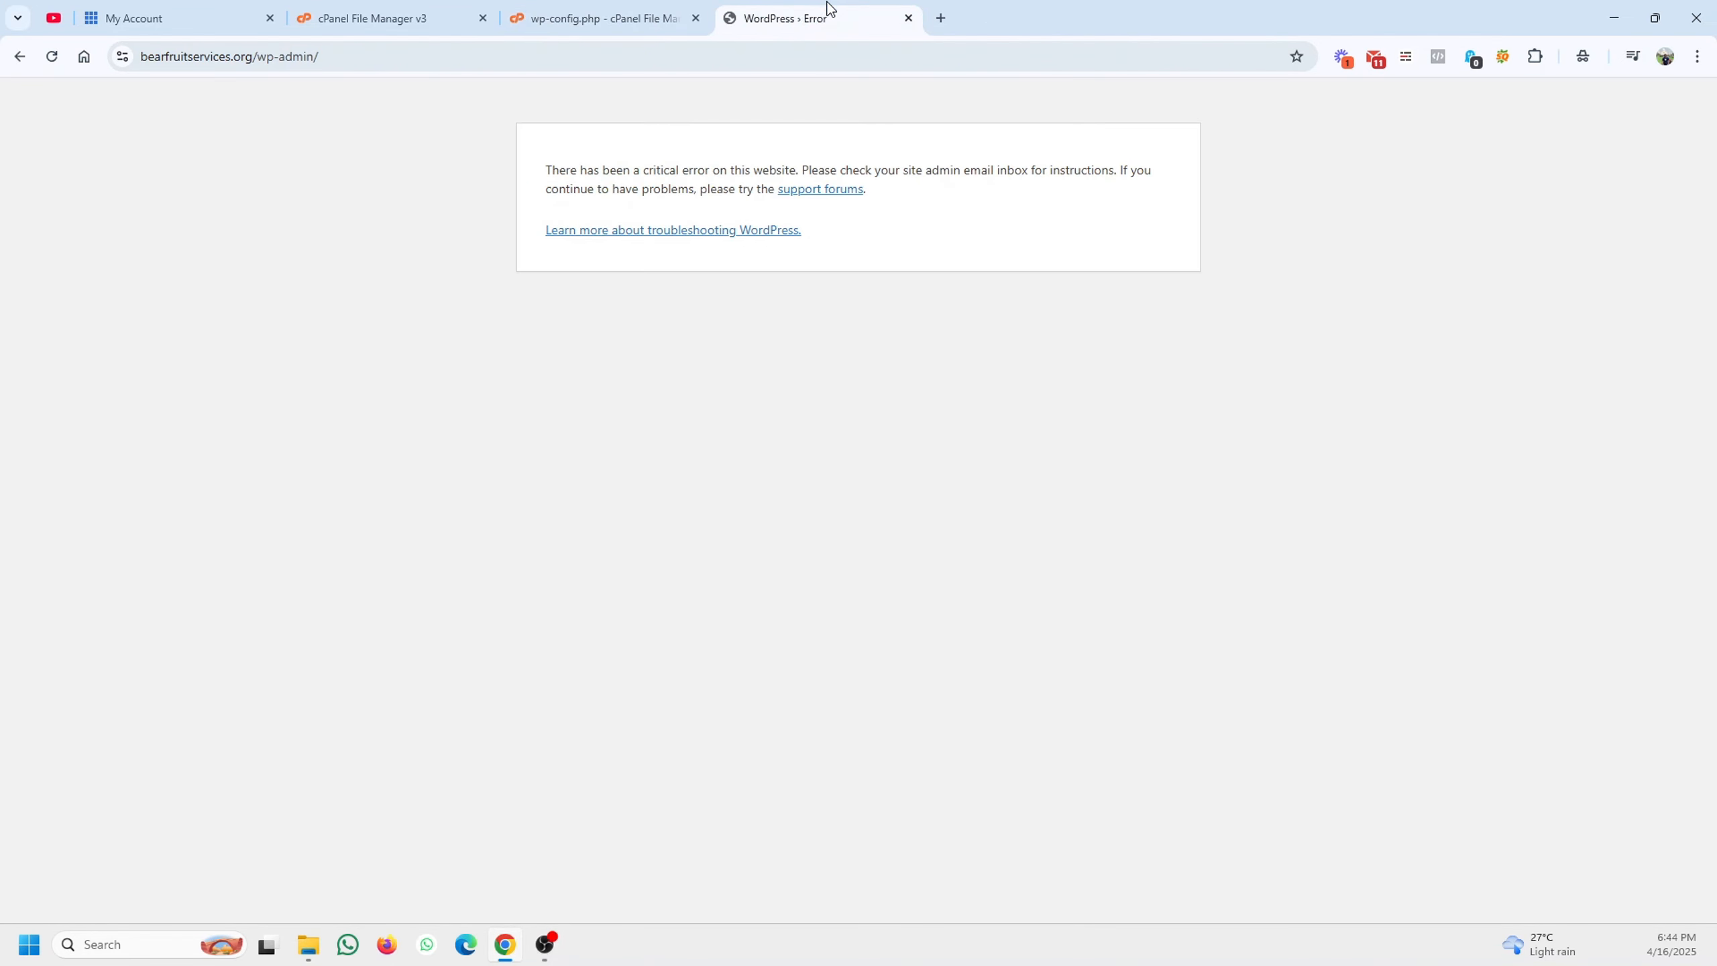
{"action": "left_click", "coordinate": [52, 57]}
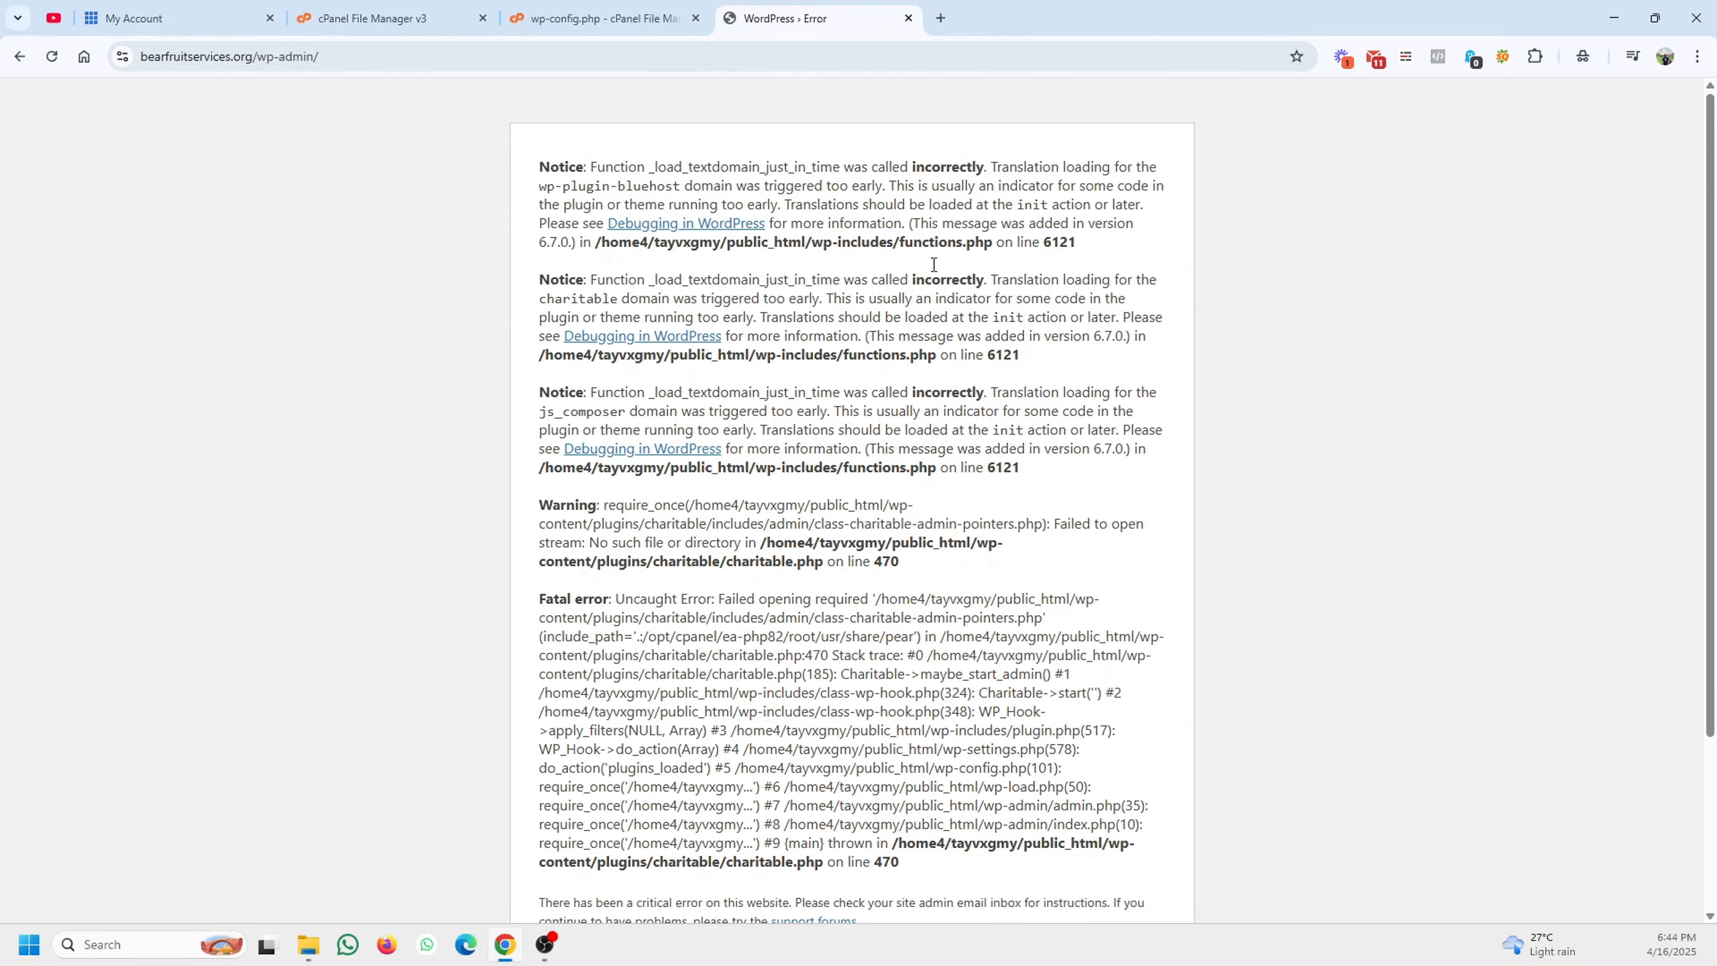
{"action": "scroll", "coordinate": [616, 617], "scroll_direction": "down", "scroll_amount": 3}
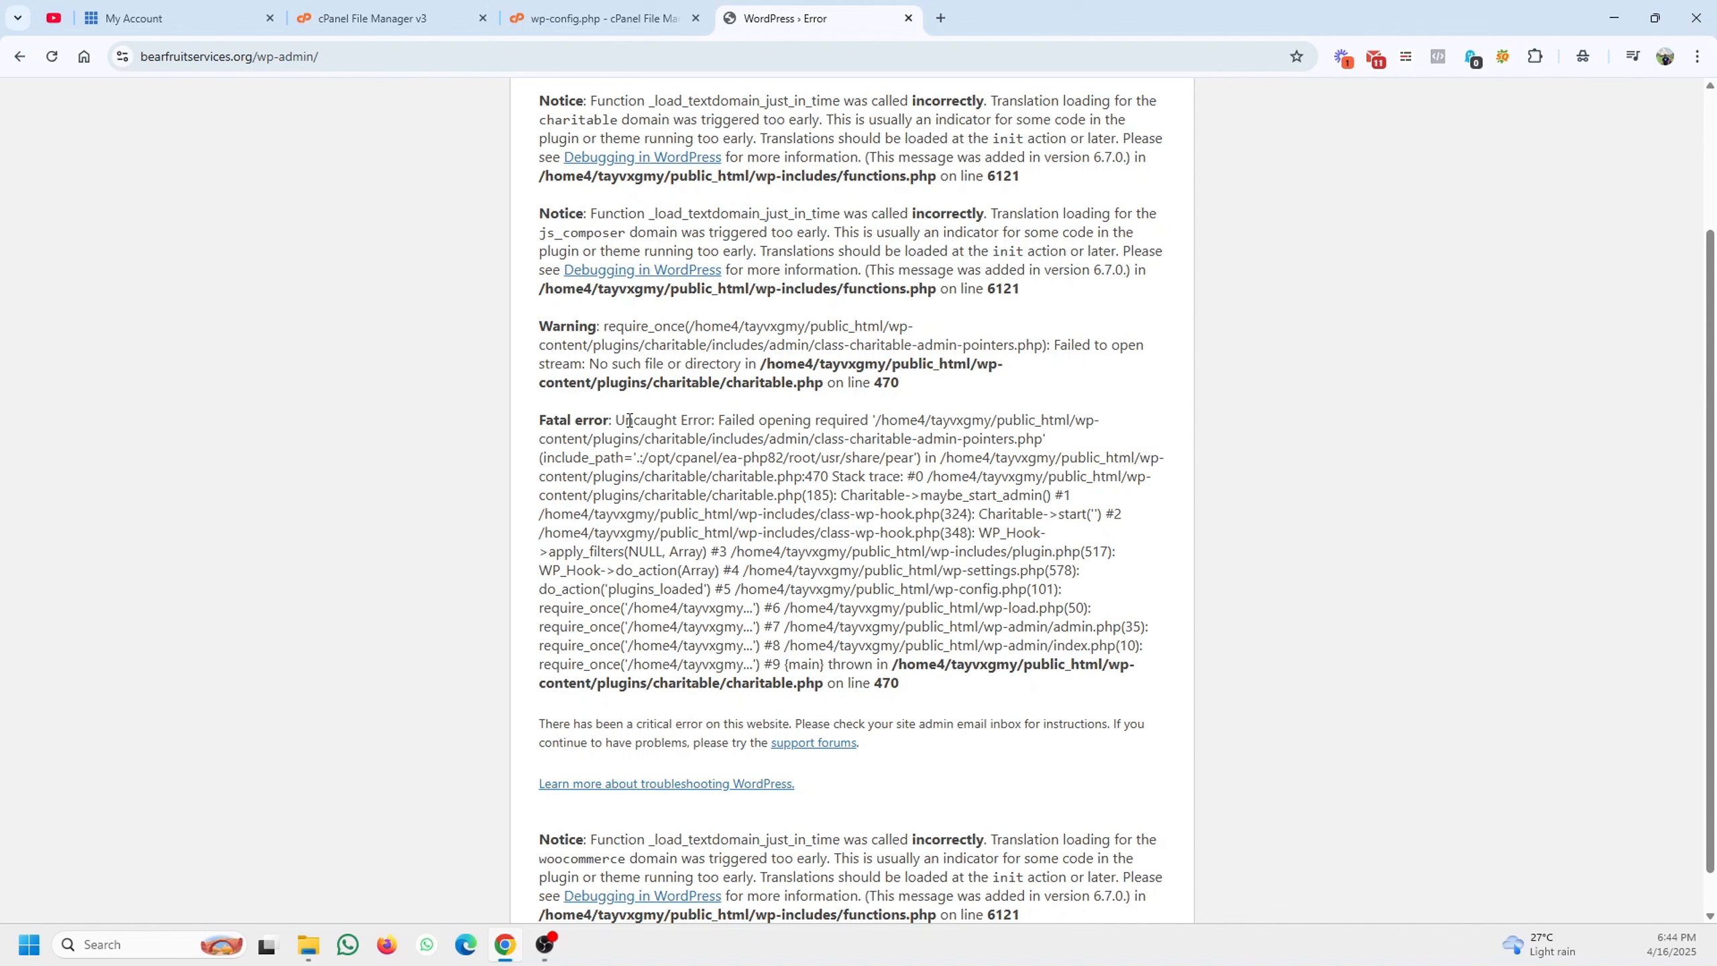
{"action": "left_click_drag", "start_coordinate": [617, 423], "coordinate": [924, 470]}
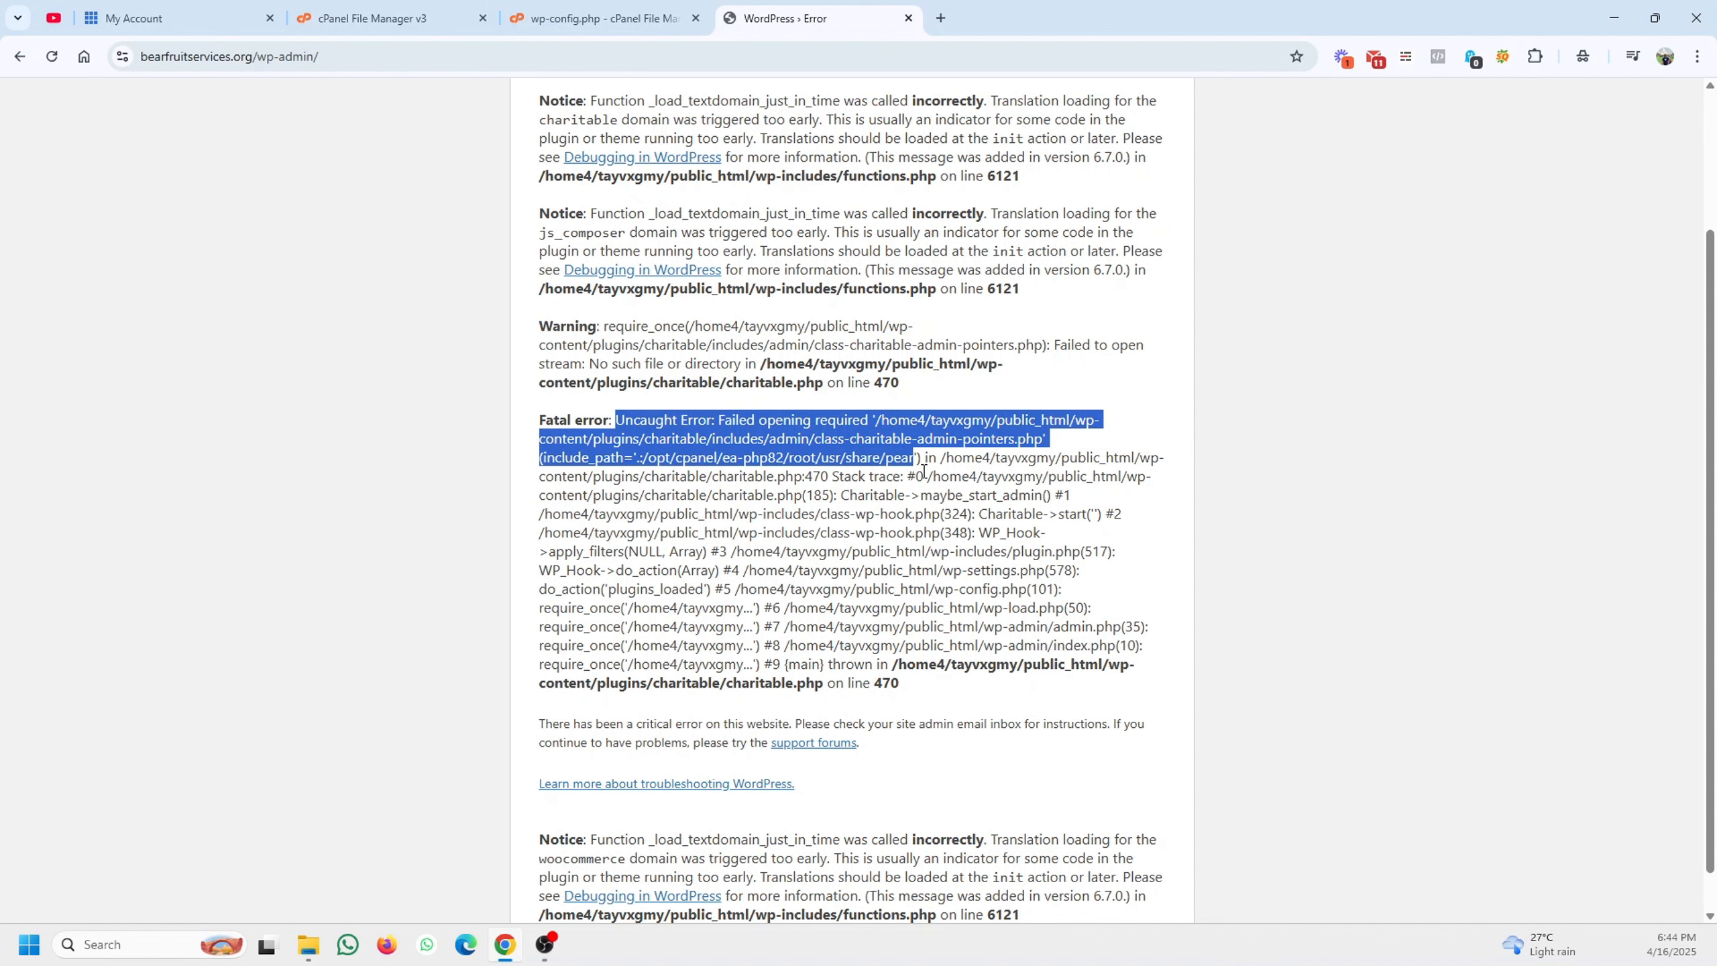
{"action": "scroll", "coordinate": [940, 527], "scroll_direction": "down", "scroll_amount": 1}
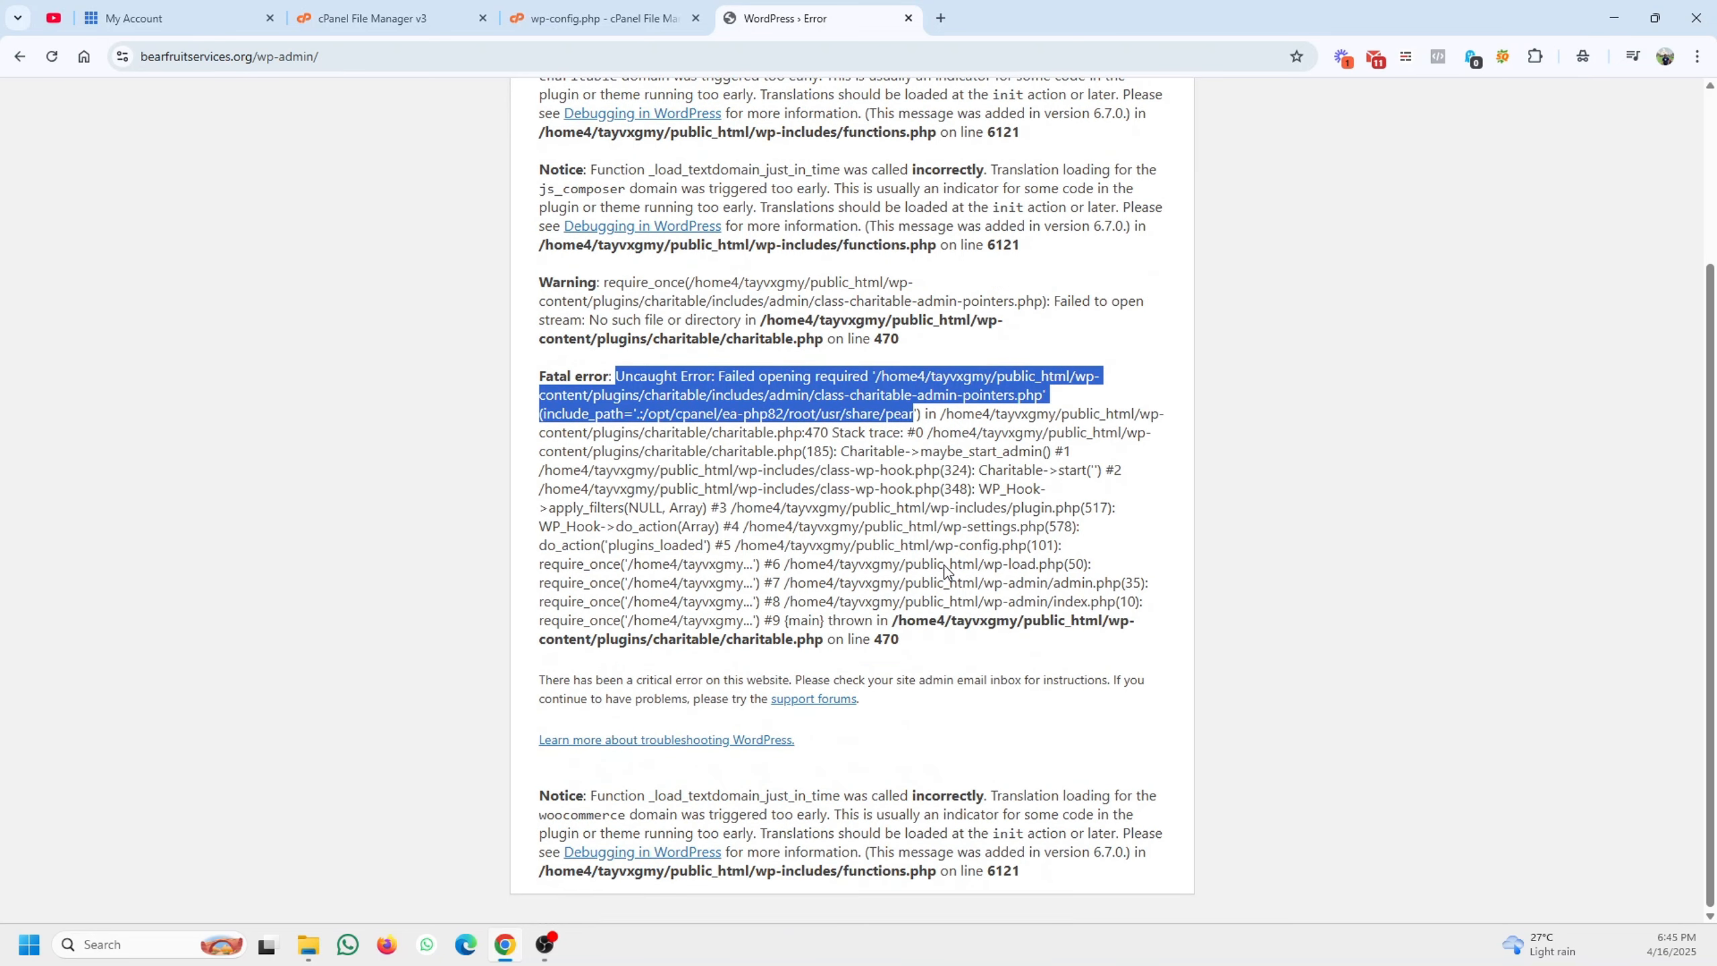
{"action": "left_click", "coordinate": [602, 18]}
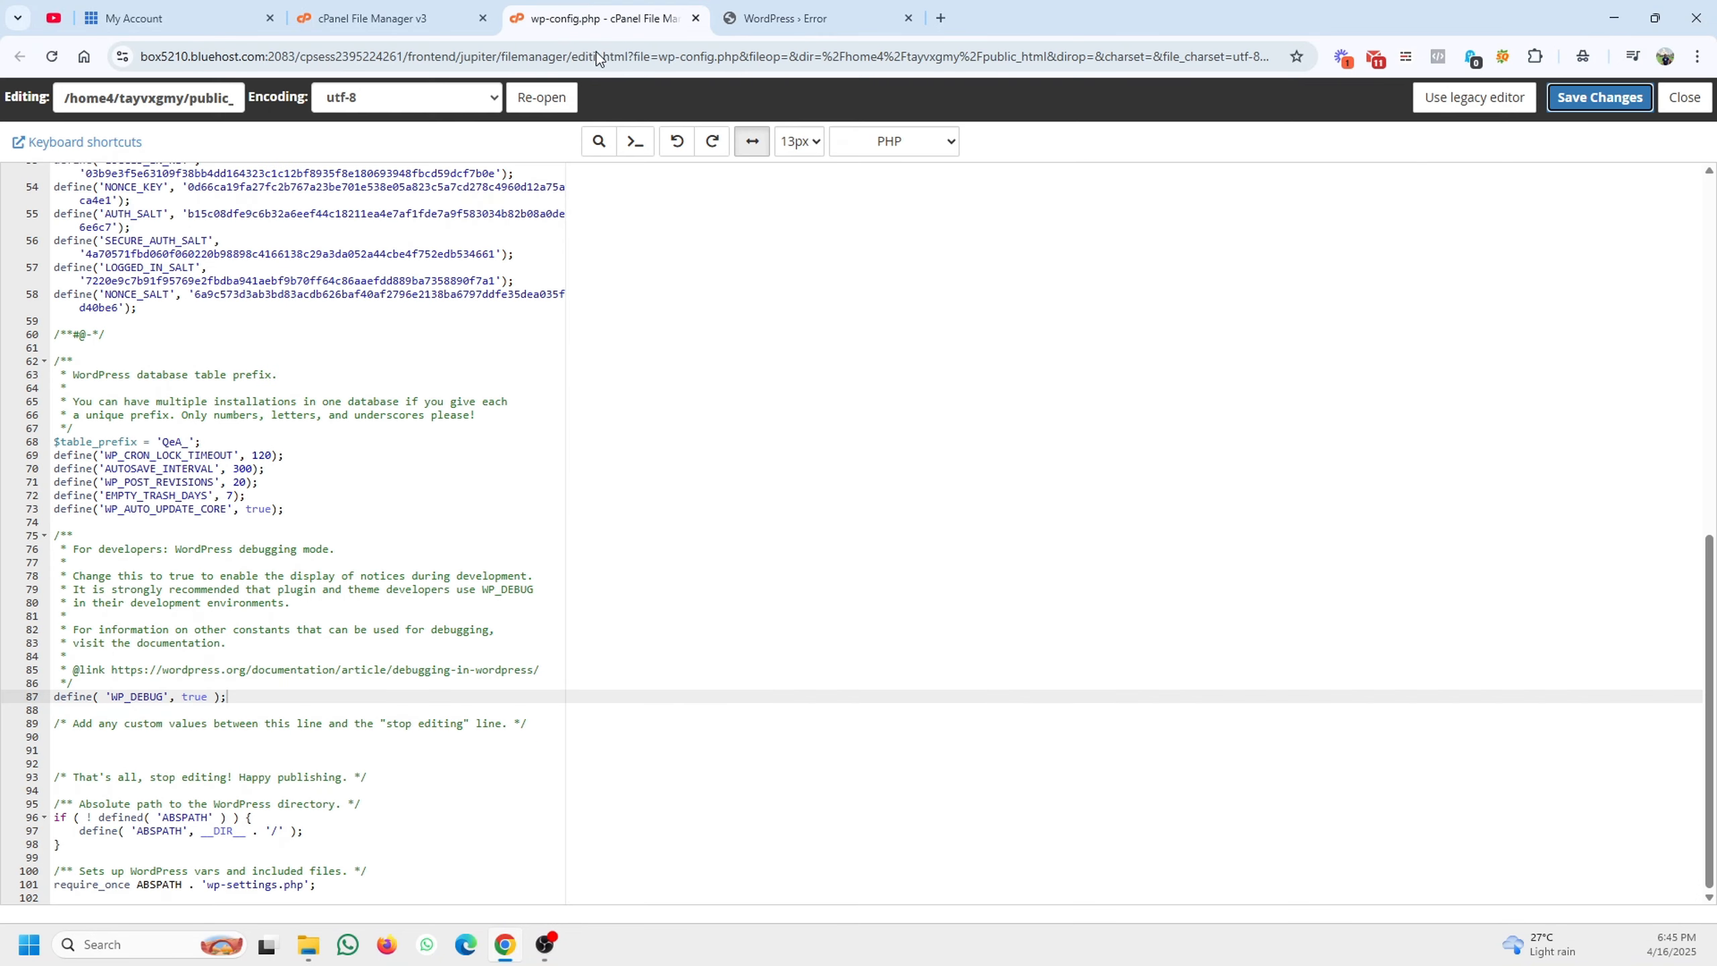
{"action": "left_click", "coordinate": [797, 18]}
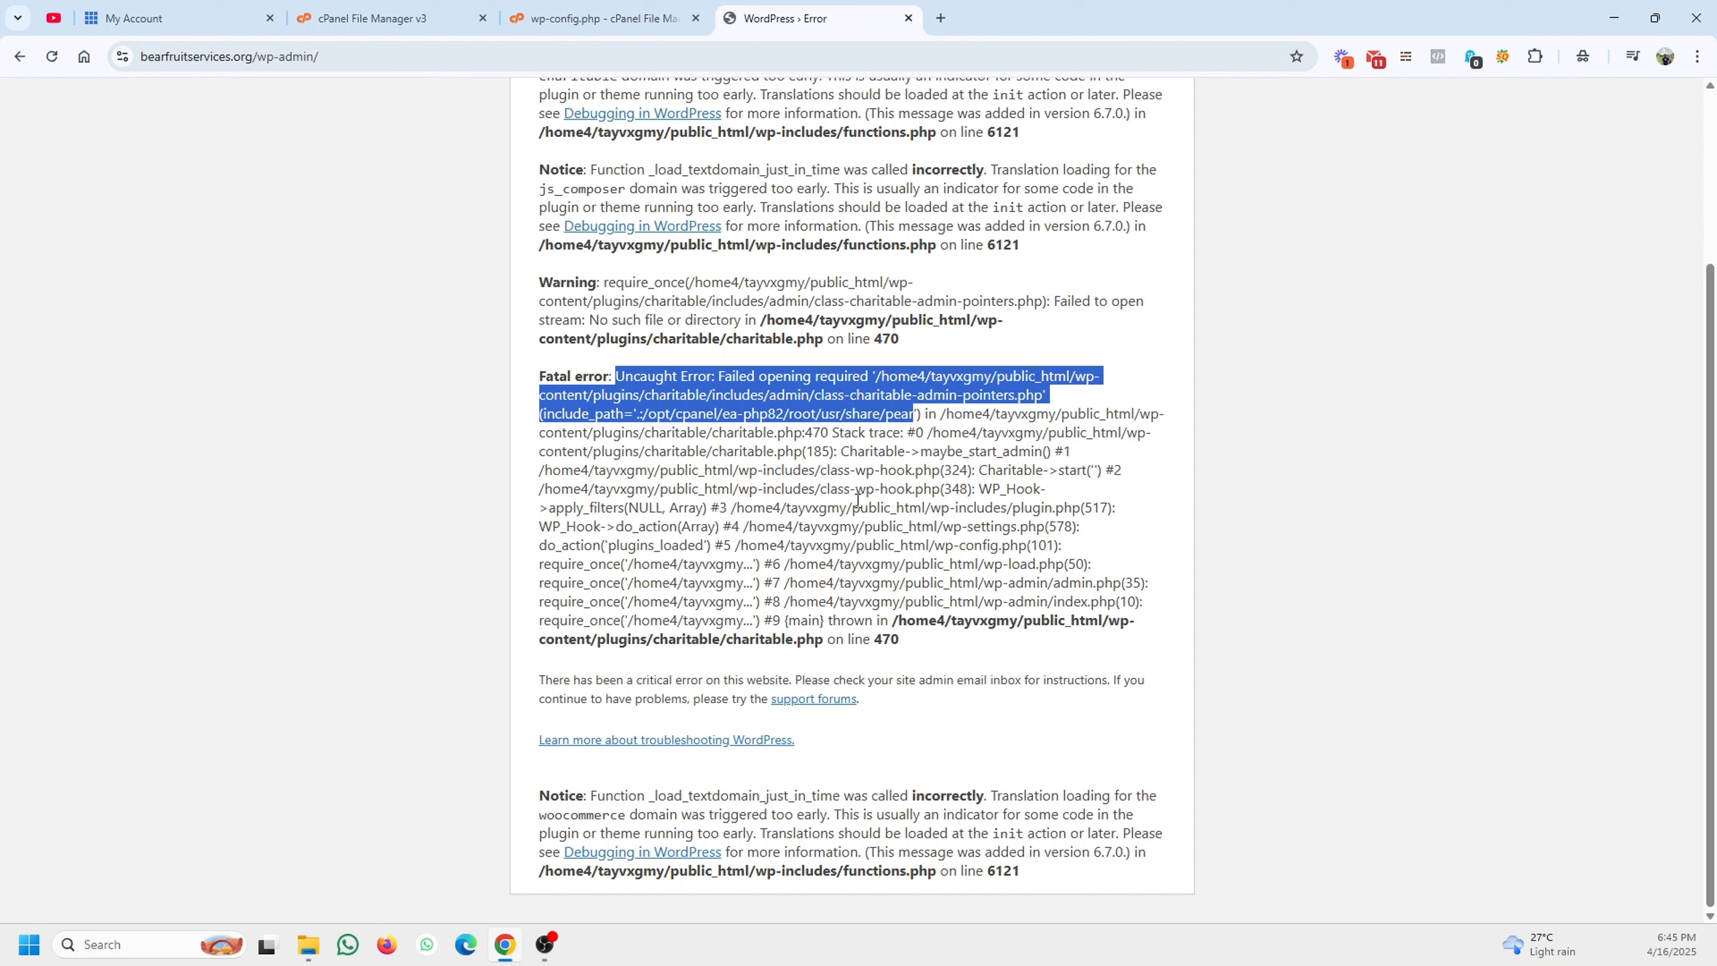
{"action": "left_click", "coordinate": [872, 442]}
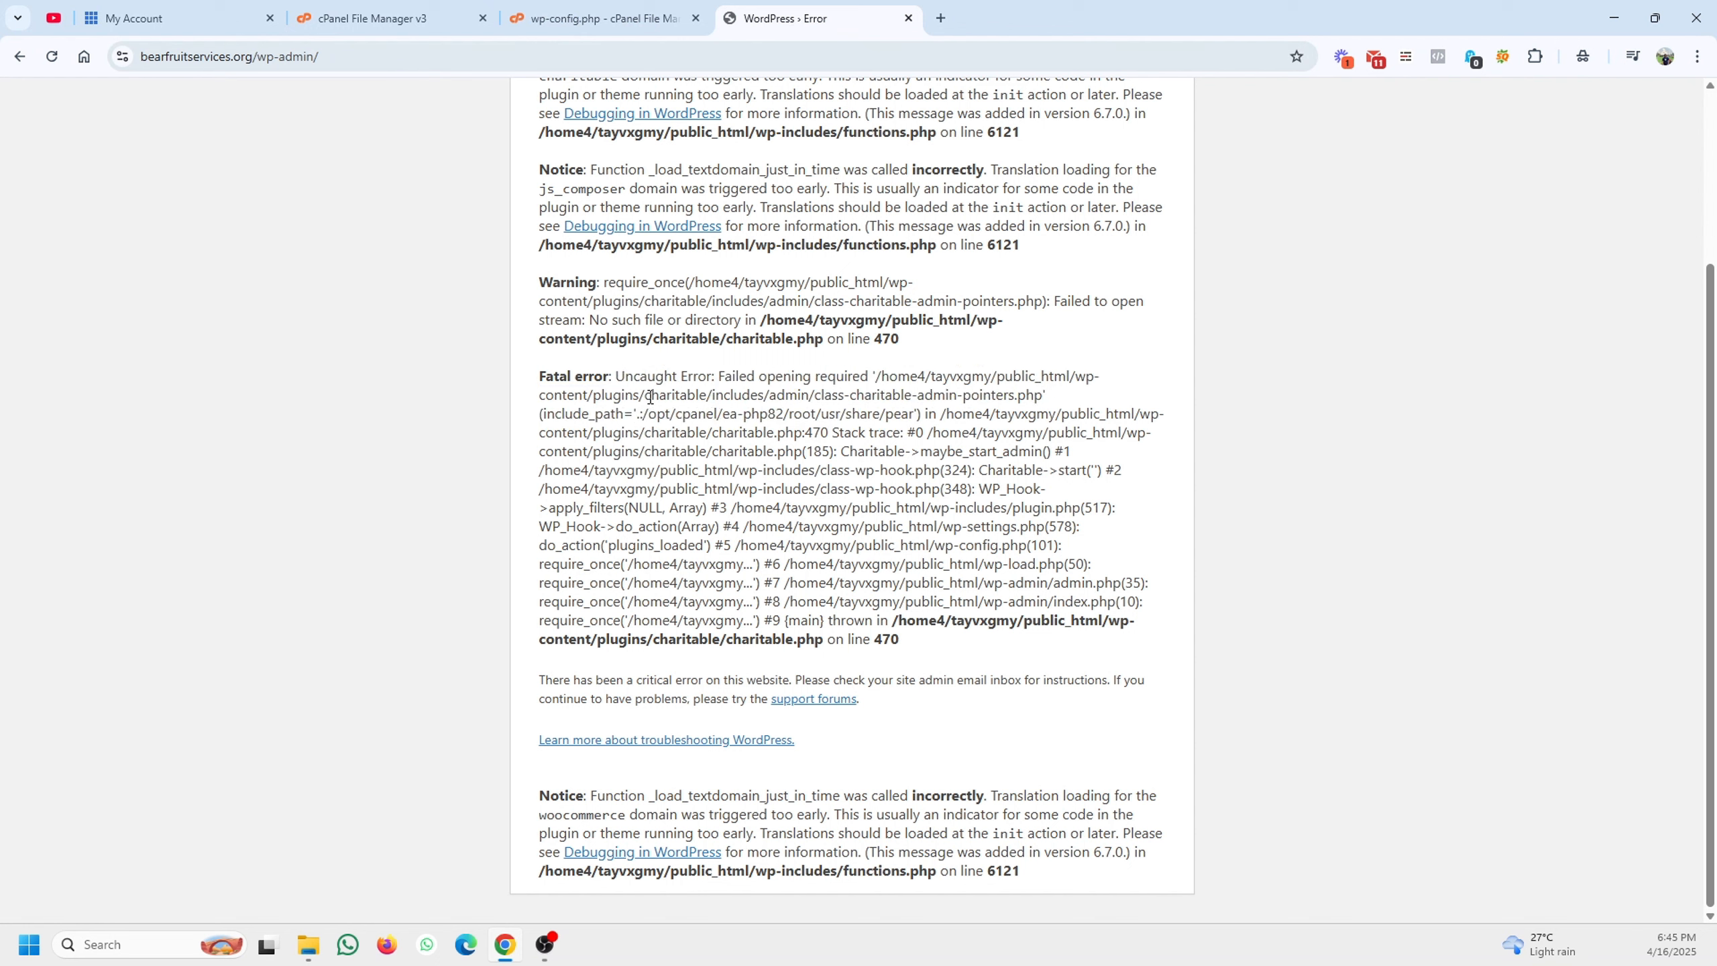
{"action": "left_click_drag", "start_coordinate": [599, 395], "coordinate": [841, 379]}
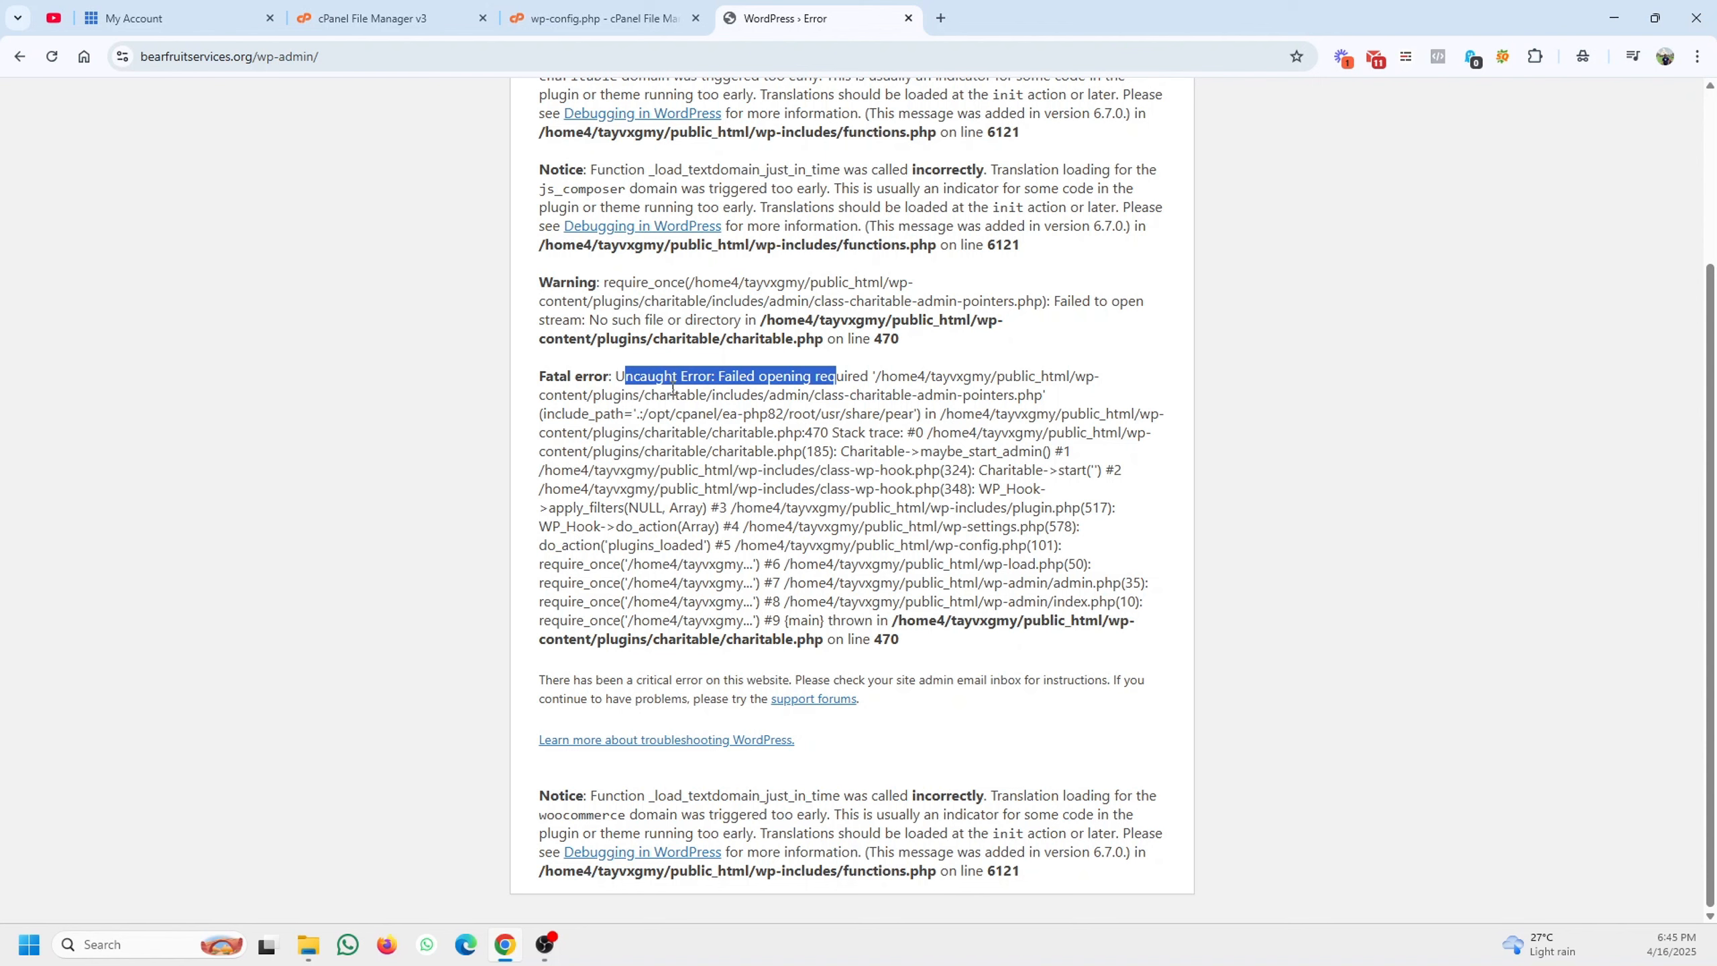
Mark the charitable folder name in the fatal error path and open public_html/wp-content/plugins in the cPanel File Manager
{"action": "left_click_drag", "start_coordinate": [646, 395], "coordinate": [715, 395]}
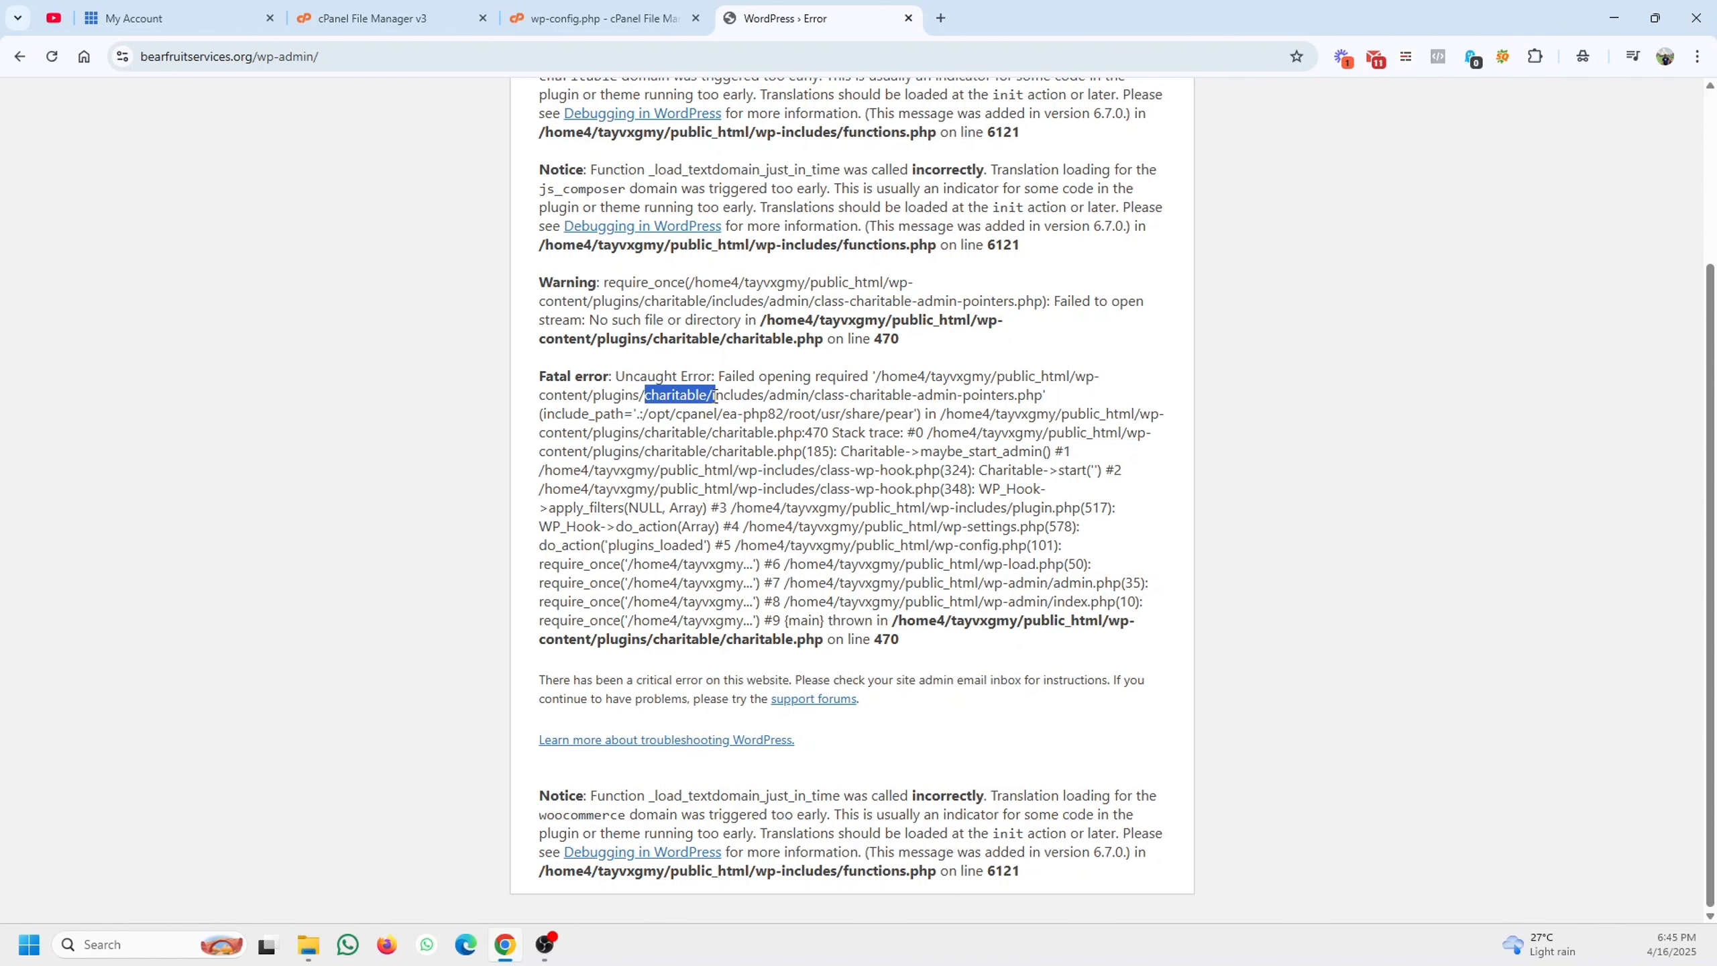
{"action": "left_click", "coordinate": [654, 20]}
{"action": "left_click", "coordinate": [319, 14]}
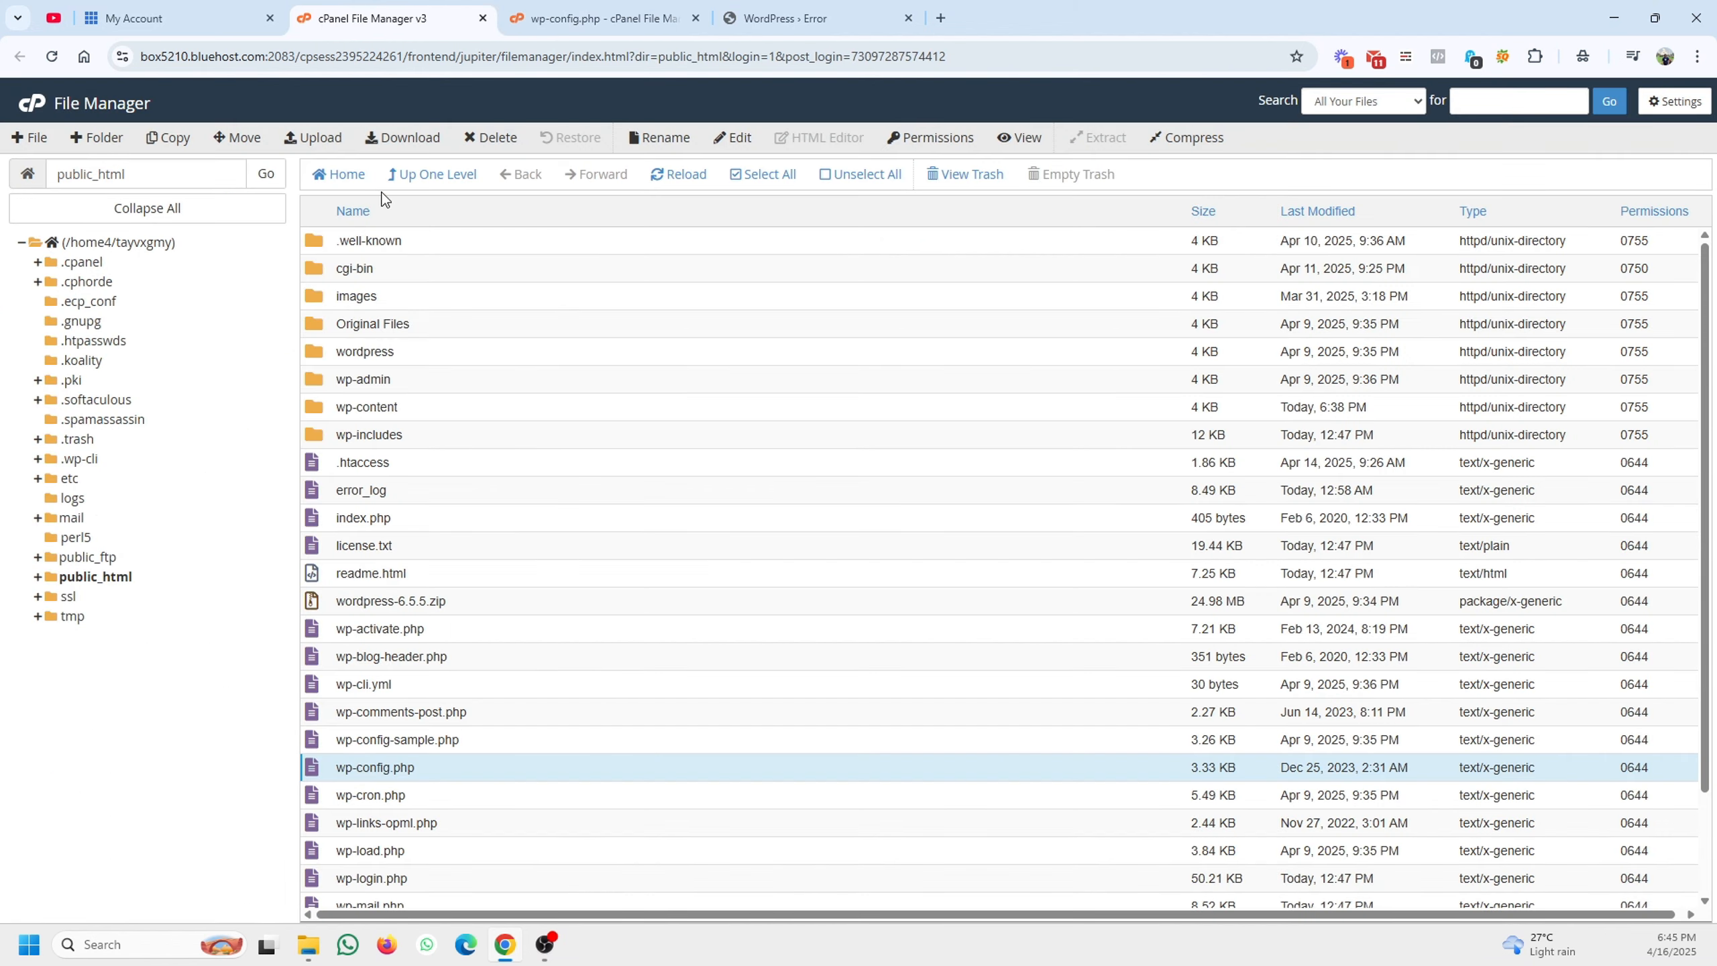
{"action": "left_click", "coordinate": [448, 378]}
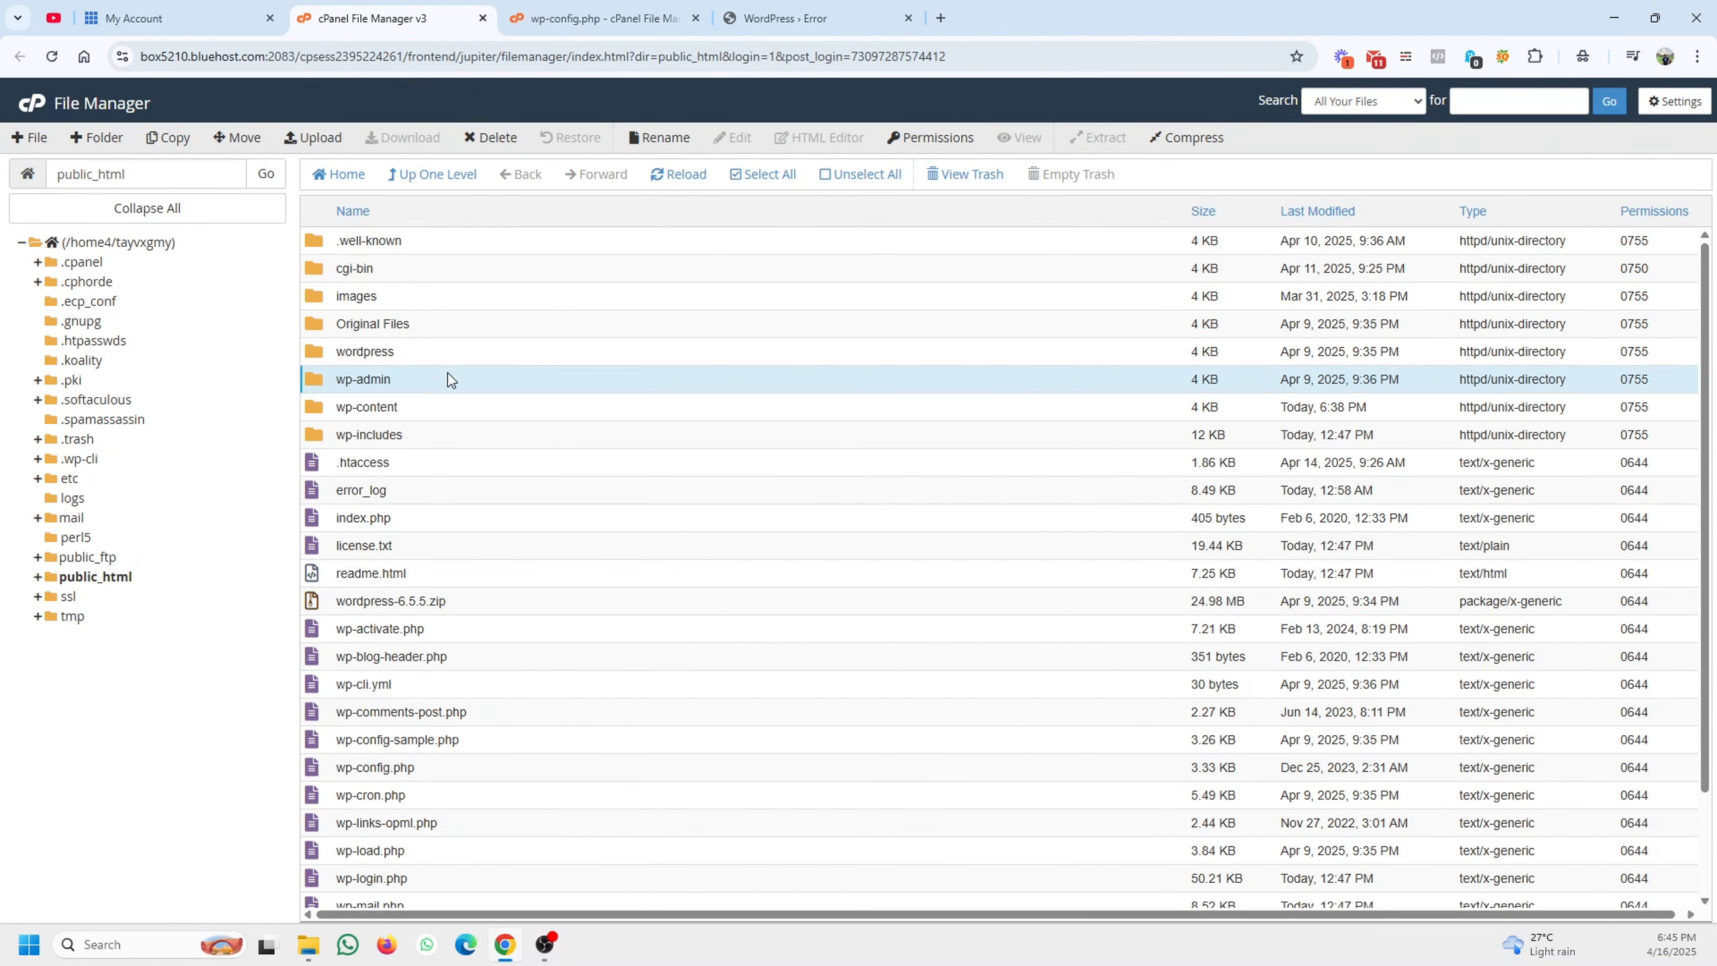
{"action": "double_click", "coordinate": [444, 406]}
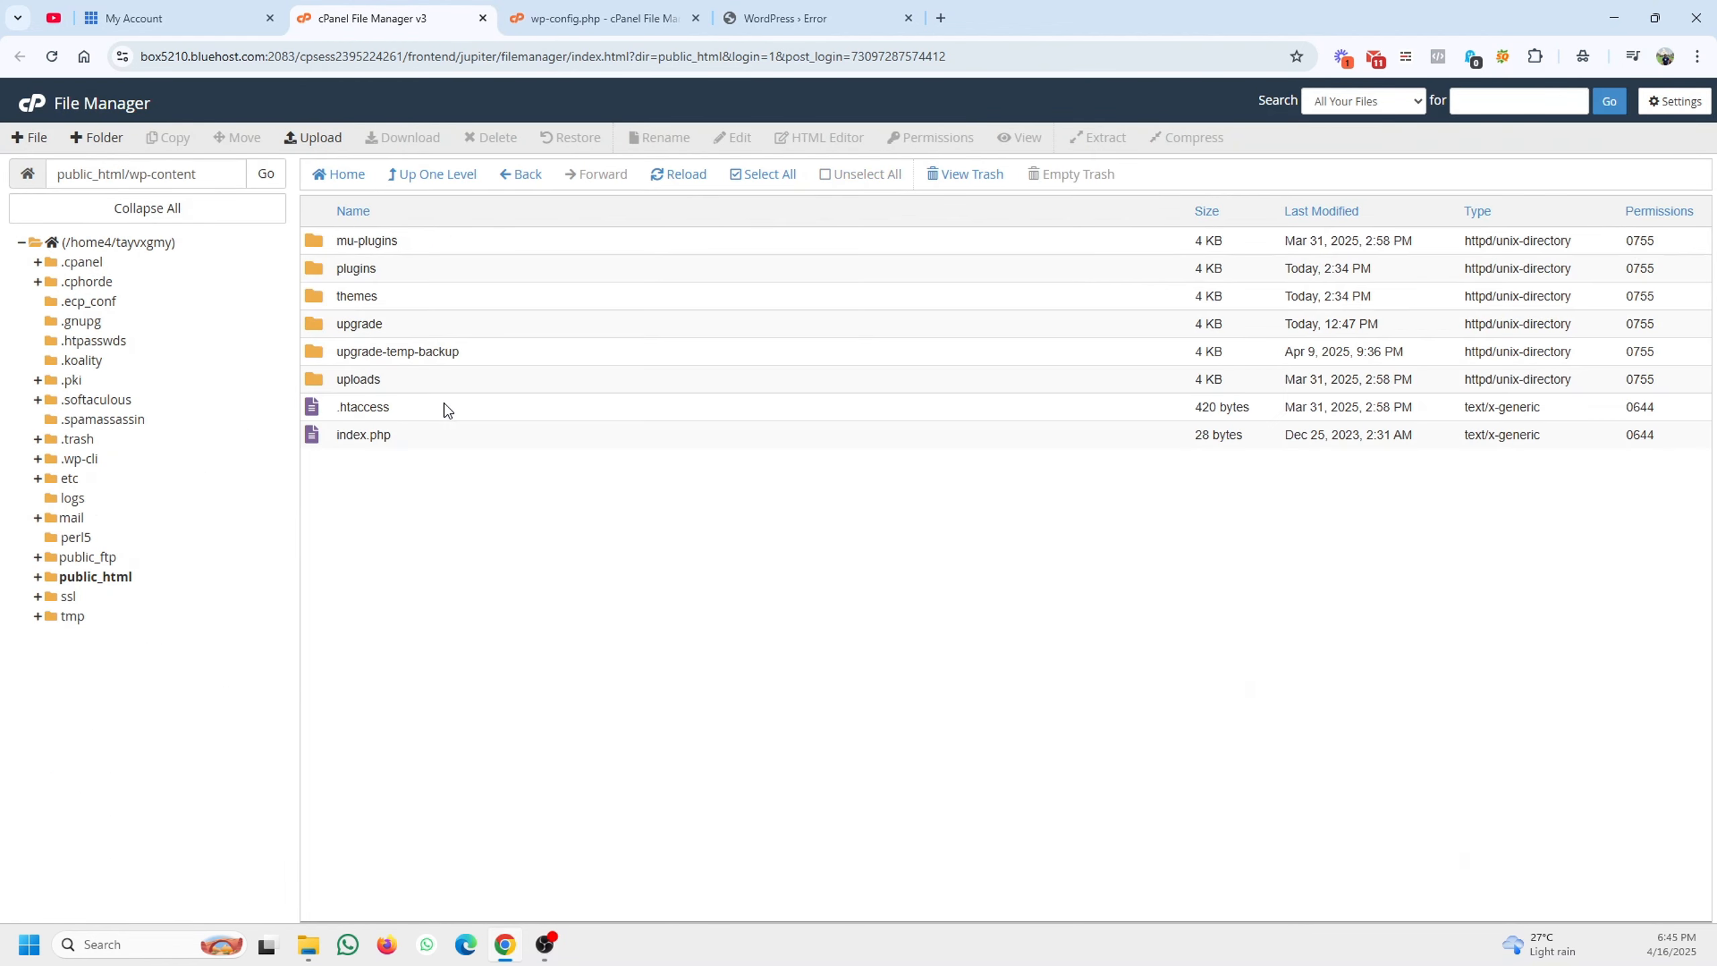
{"action": "double_click", "coordinate": [432, 268]}
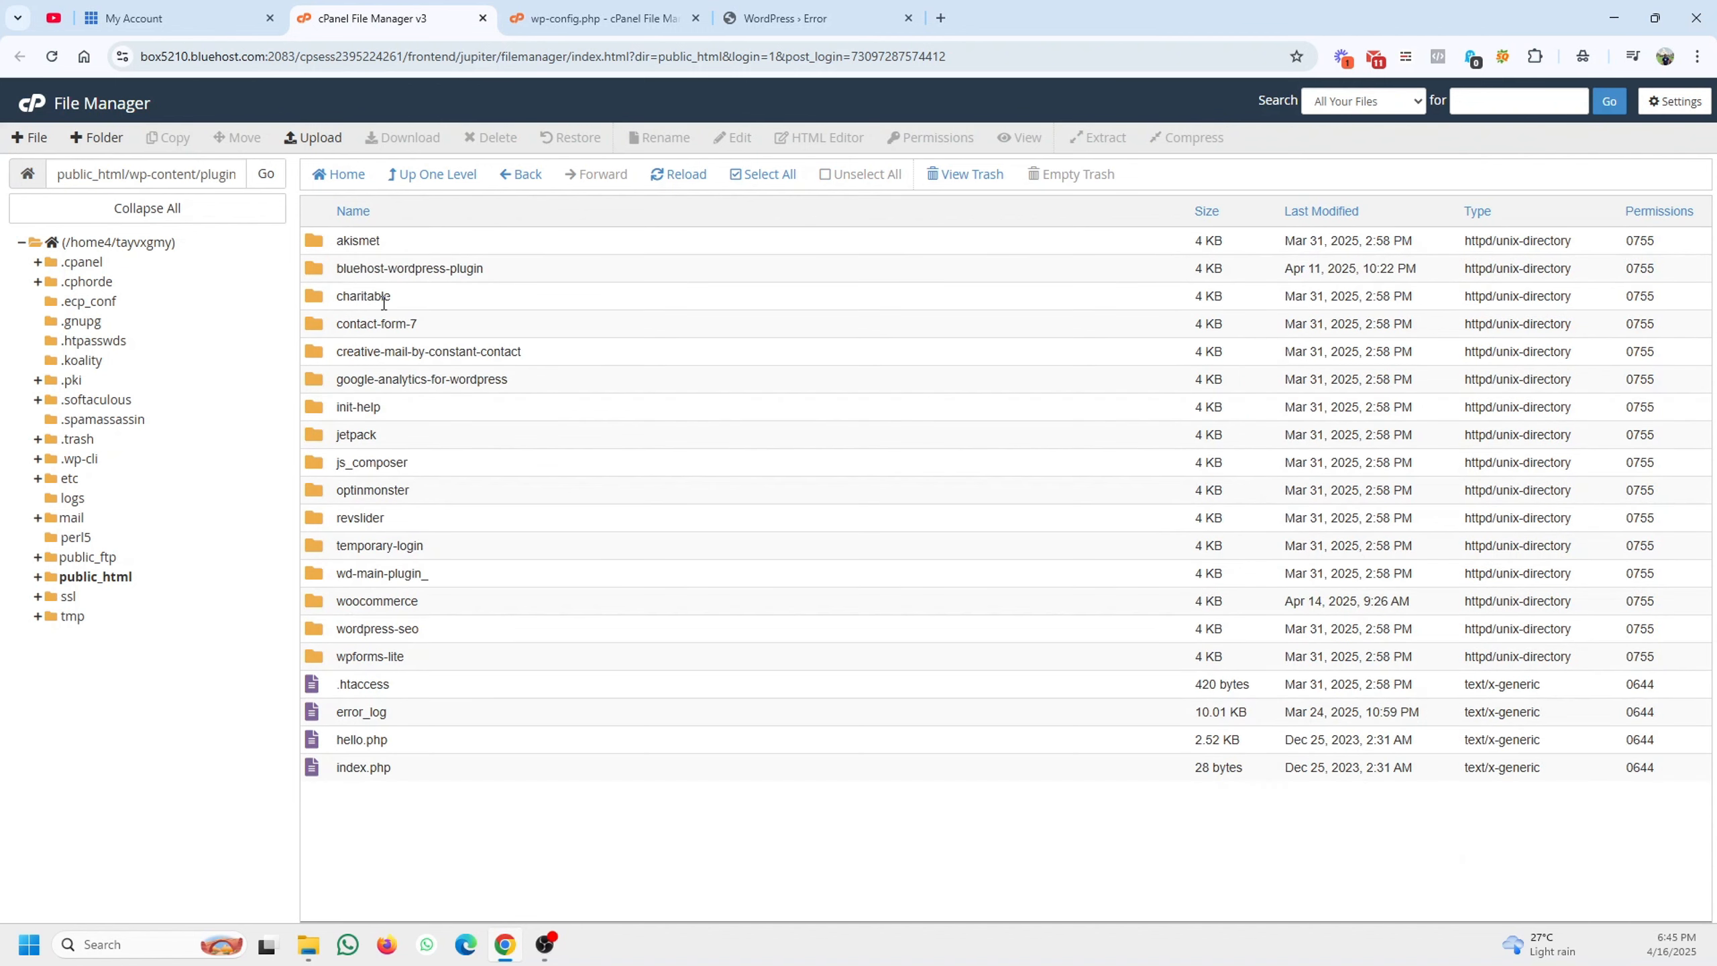
Rename the charitable plugin folder to charitable-o
{"action": "left_click", "coordinate": [416, 300]}
{"action": "right_click", "coordinate": [402, 298]}
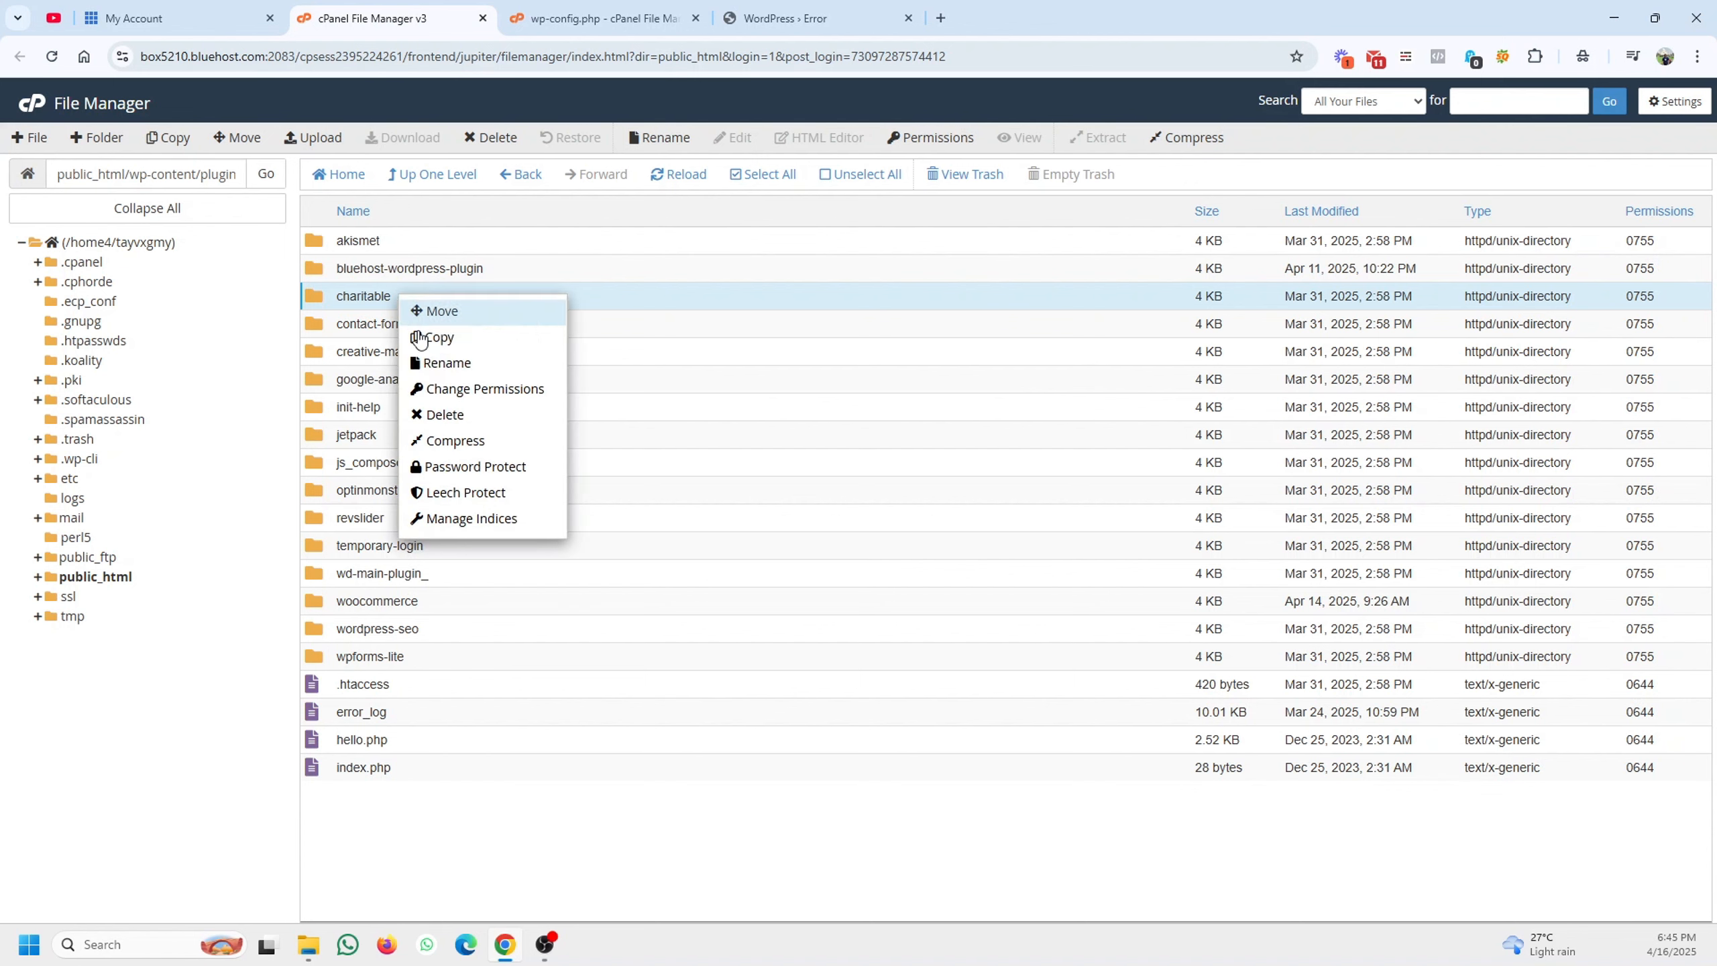
{"action": "left_click", "coordinate": [448, 363]}
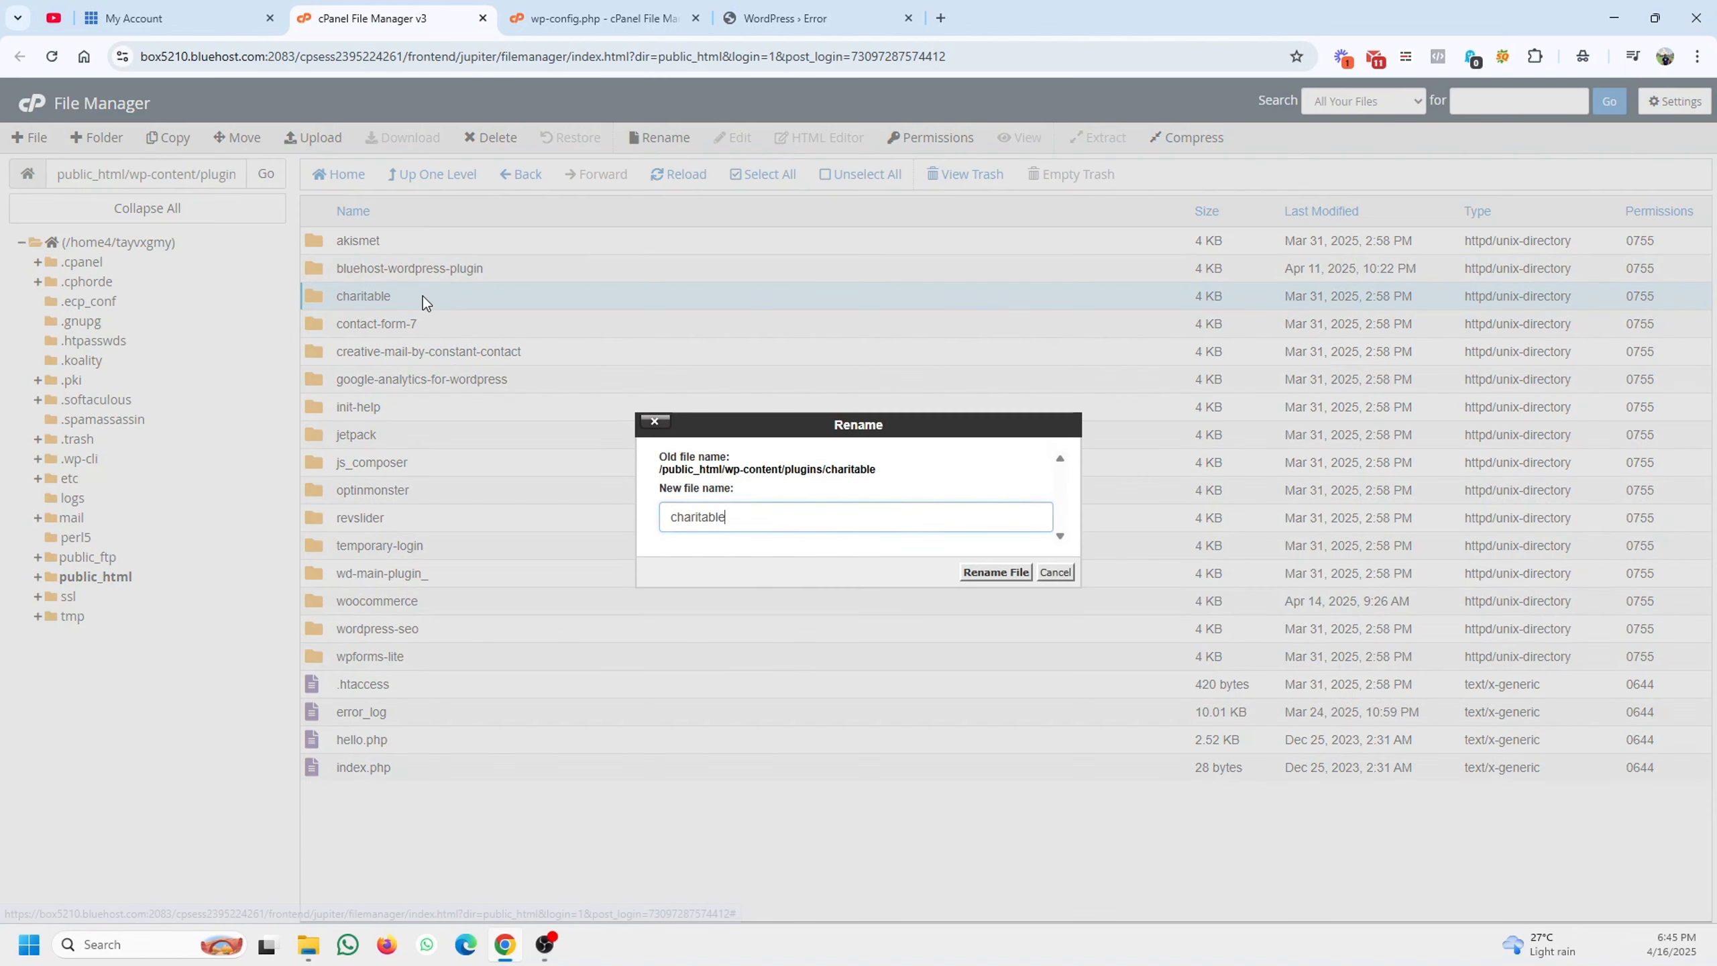
{"action": "type", "text": "-o"}
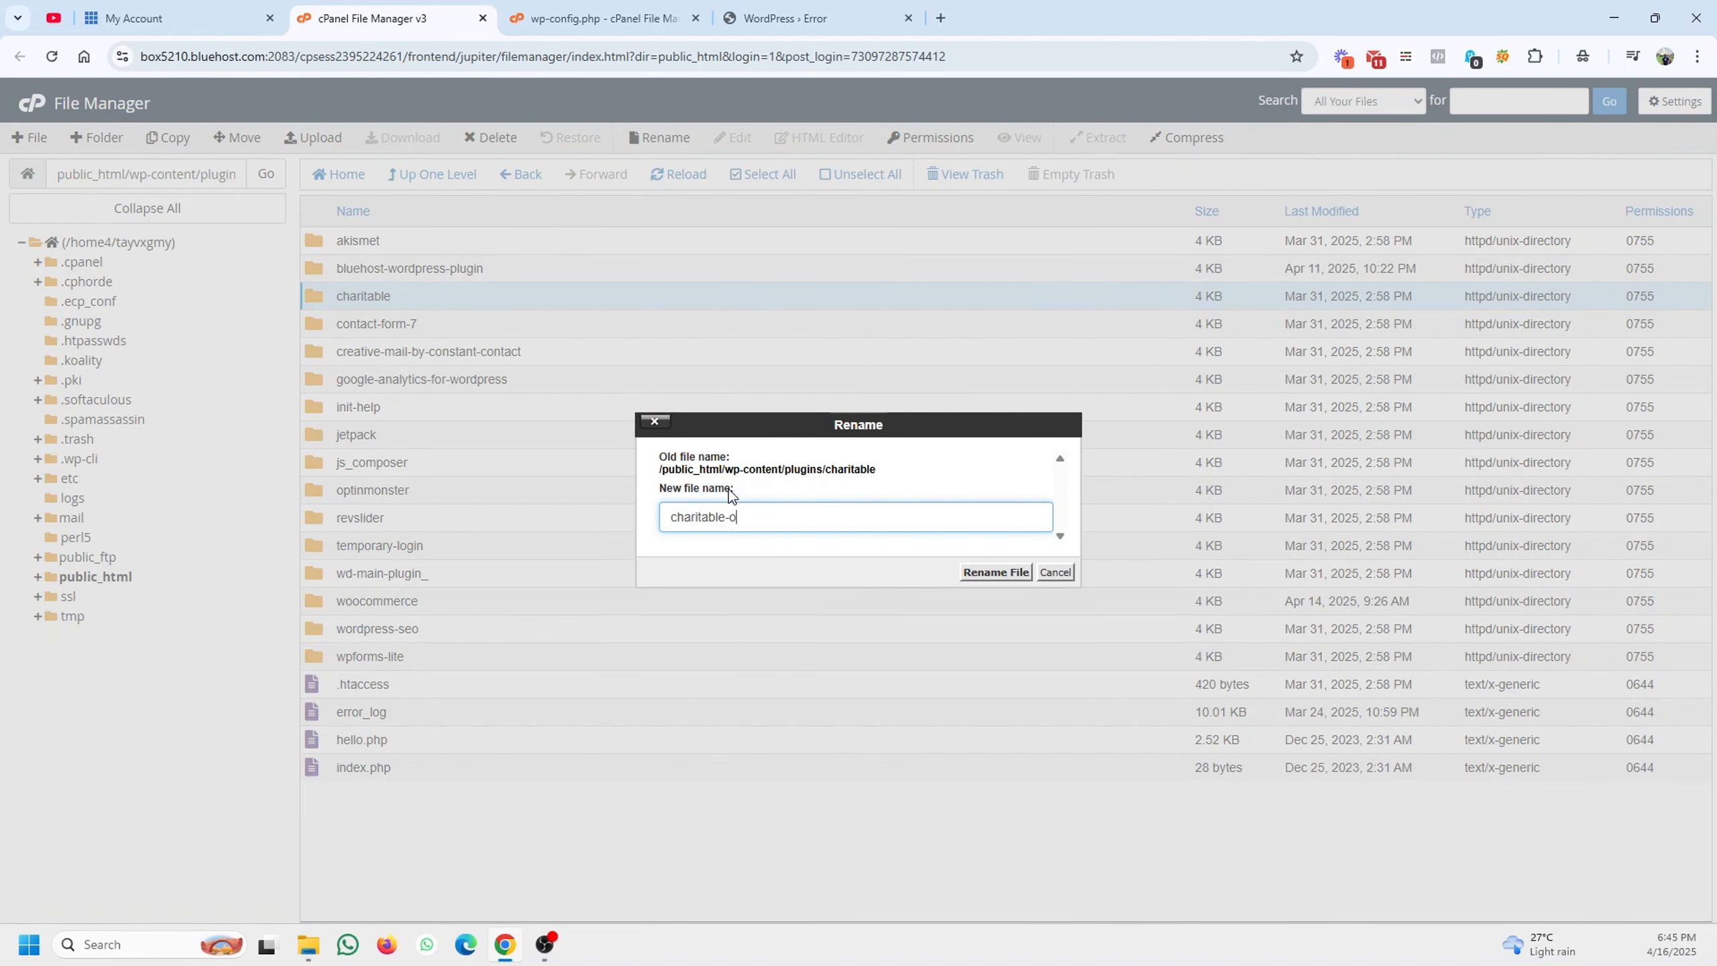
{"action": "left_click", "coordinate": [1018, 574]}
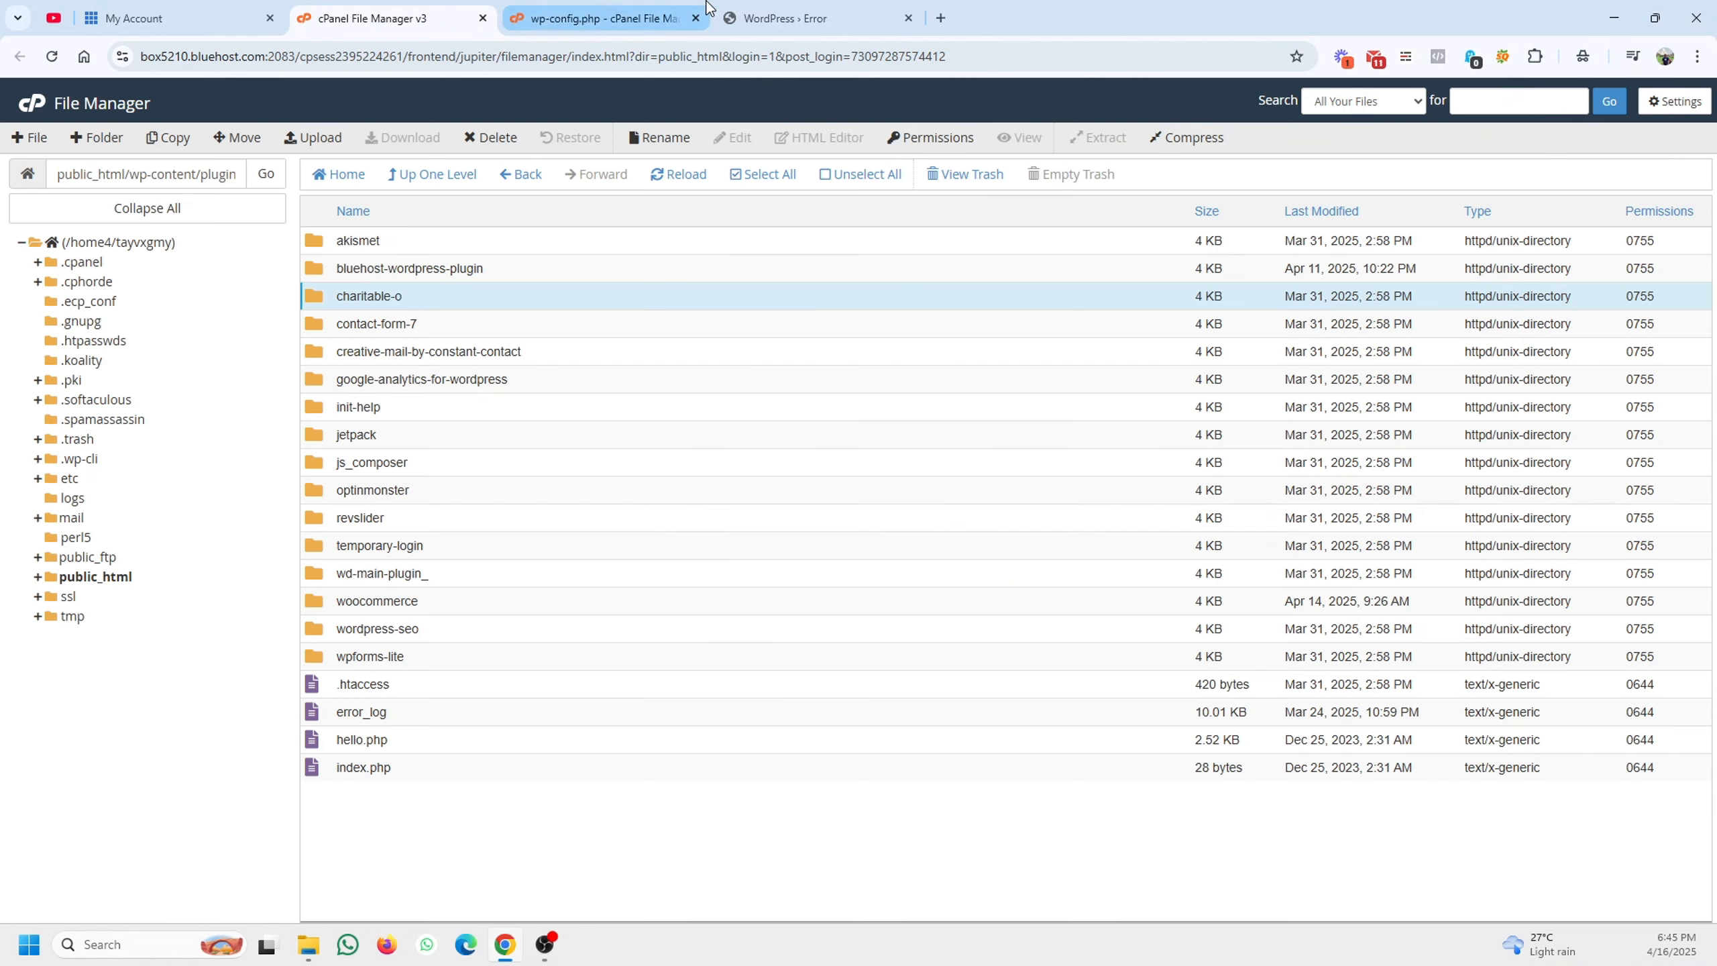
Return to the wp-admin error page and capture its warning and fatal error text as a screenshot, with an arrow pointing at the charitable path
{"action": "left_click", "coordinate": [772, 14]}
{"action": "left_click", "coordinate": [350, 8]}
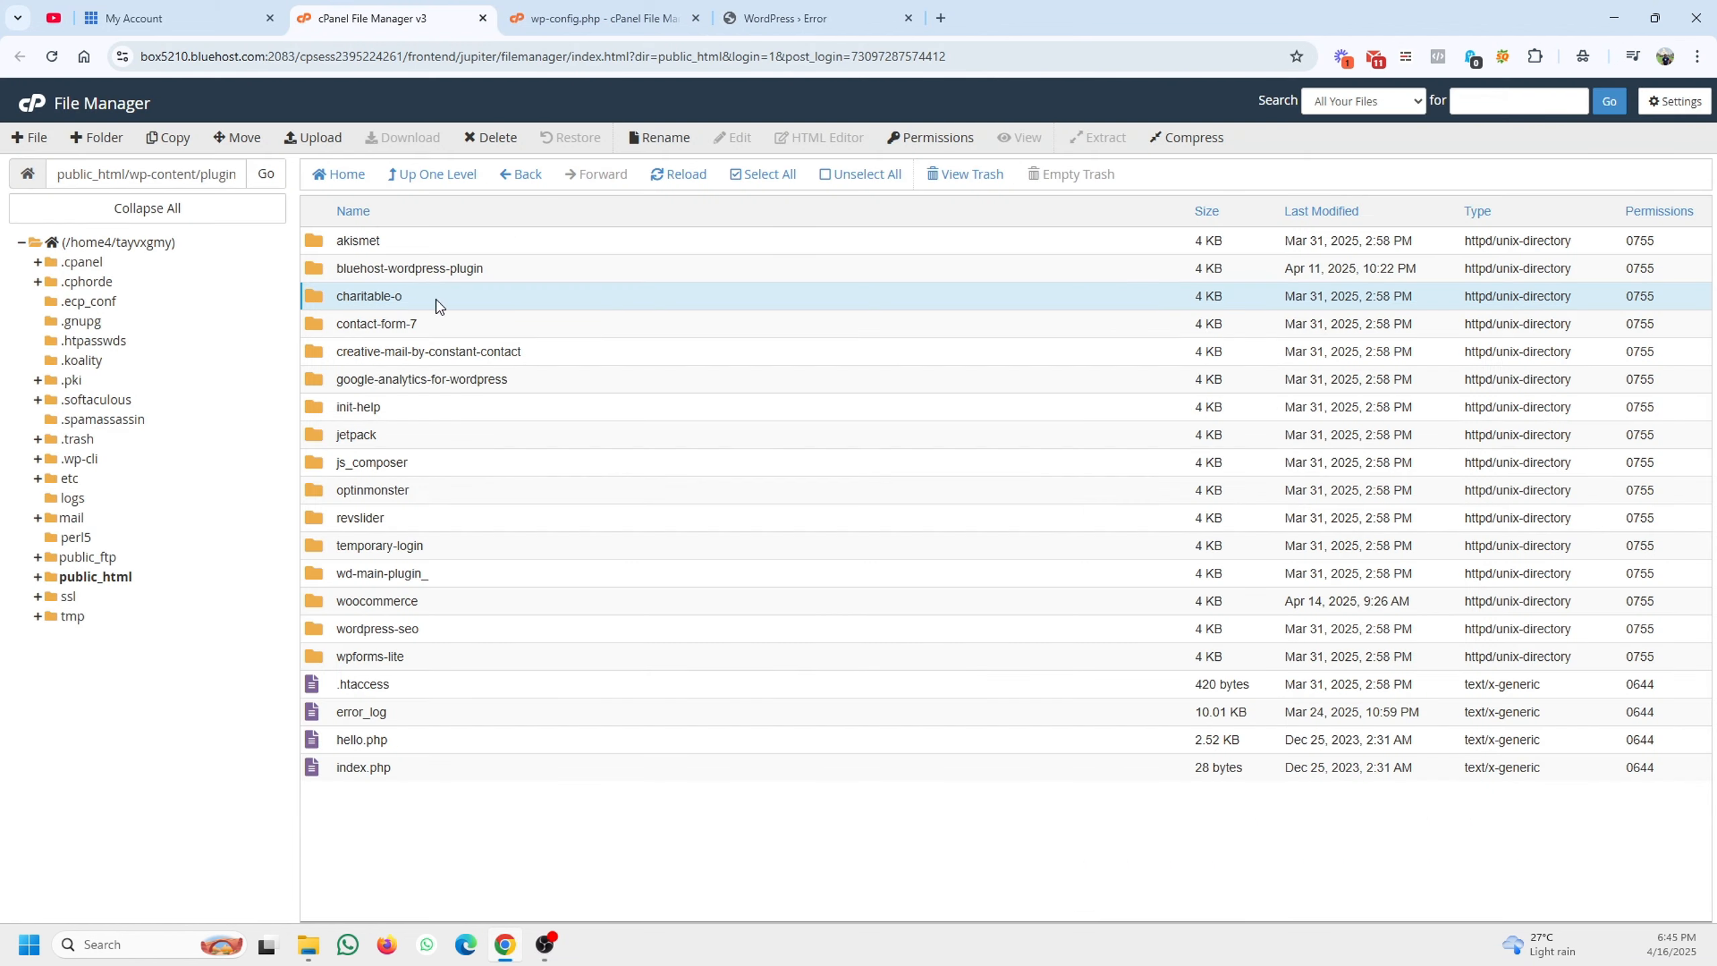
{"action": "left_click", "coordinate": [808, 11]}
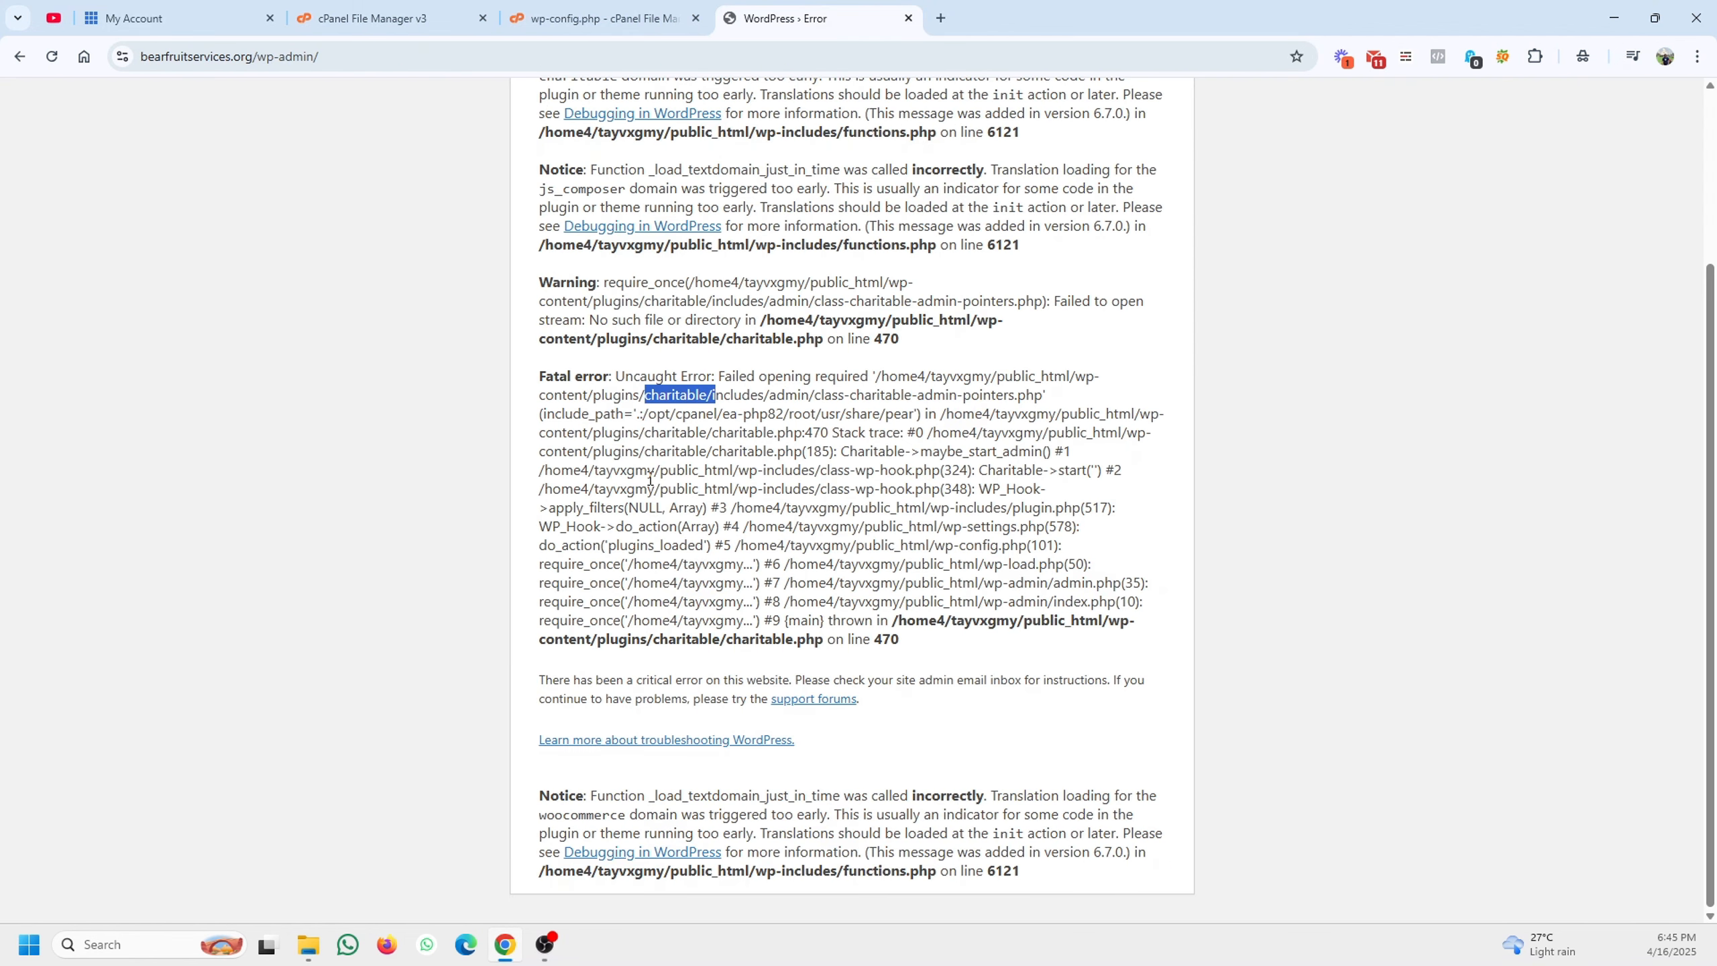
{"action": "left_click", "coordinate": [650, 480]}
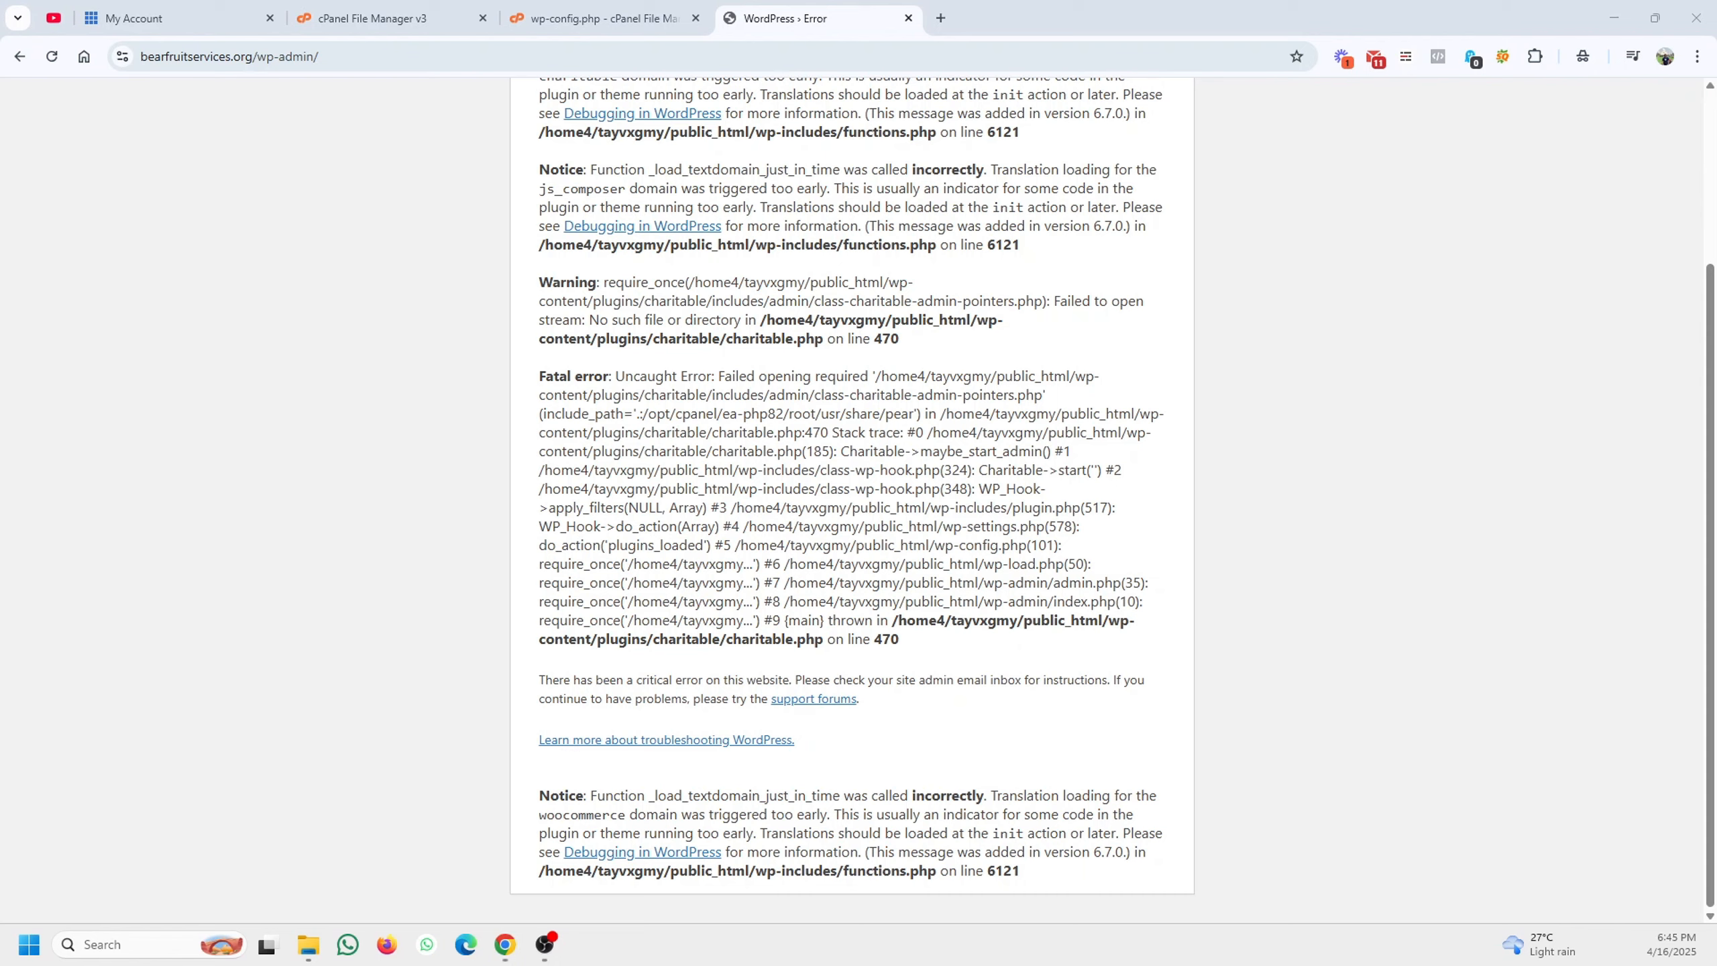
{"action": "key", "text": "Print"}
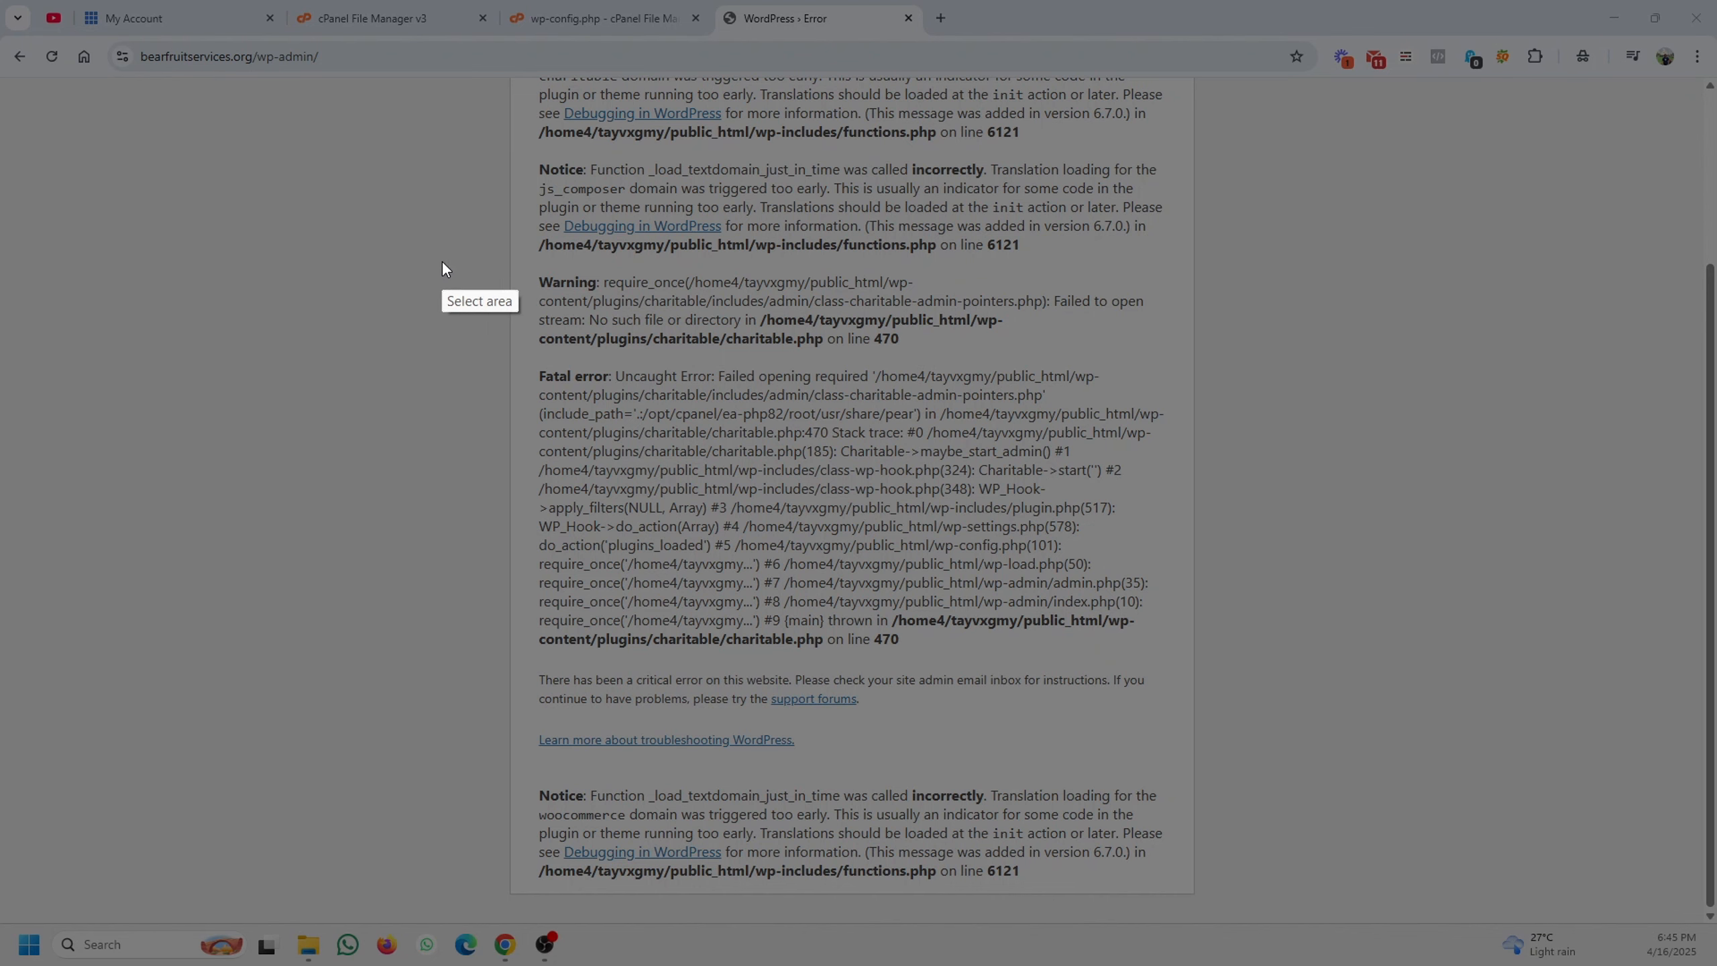
{"action": "mouse_move", "coordinate": [389, 246]}
{"action": "left_mouse_down"}
{"action": "mouse_move", "coordinate": [518, 376]}
{"action": "mouse_move", "coordinate": [1335, 734]}
{"action": "mouse_move", "coordinate": [1424, 705]}
{"action": "left_mouse_up"}
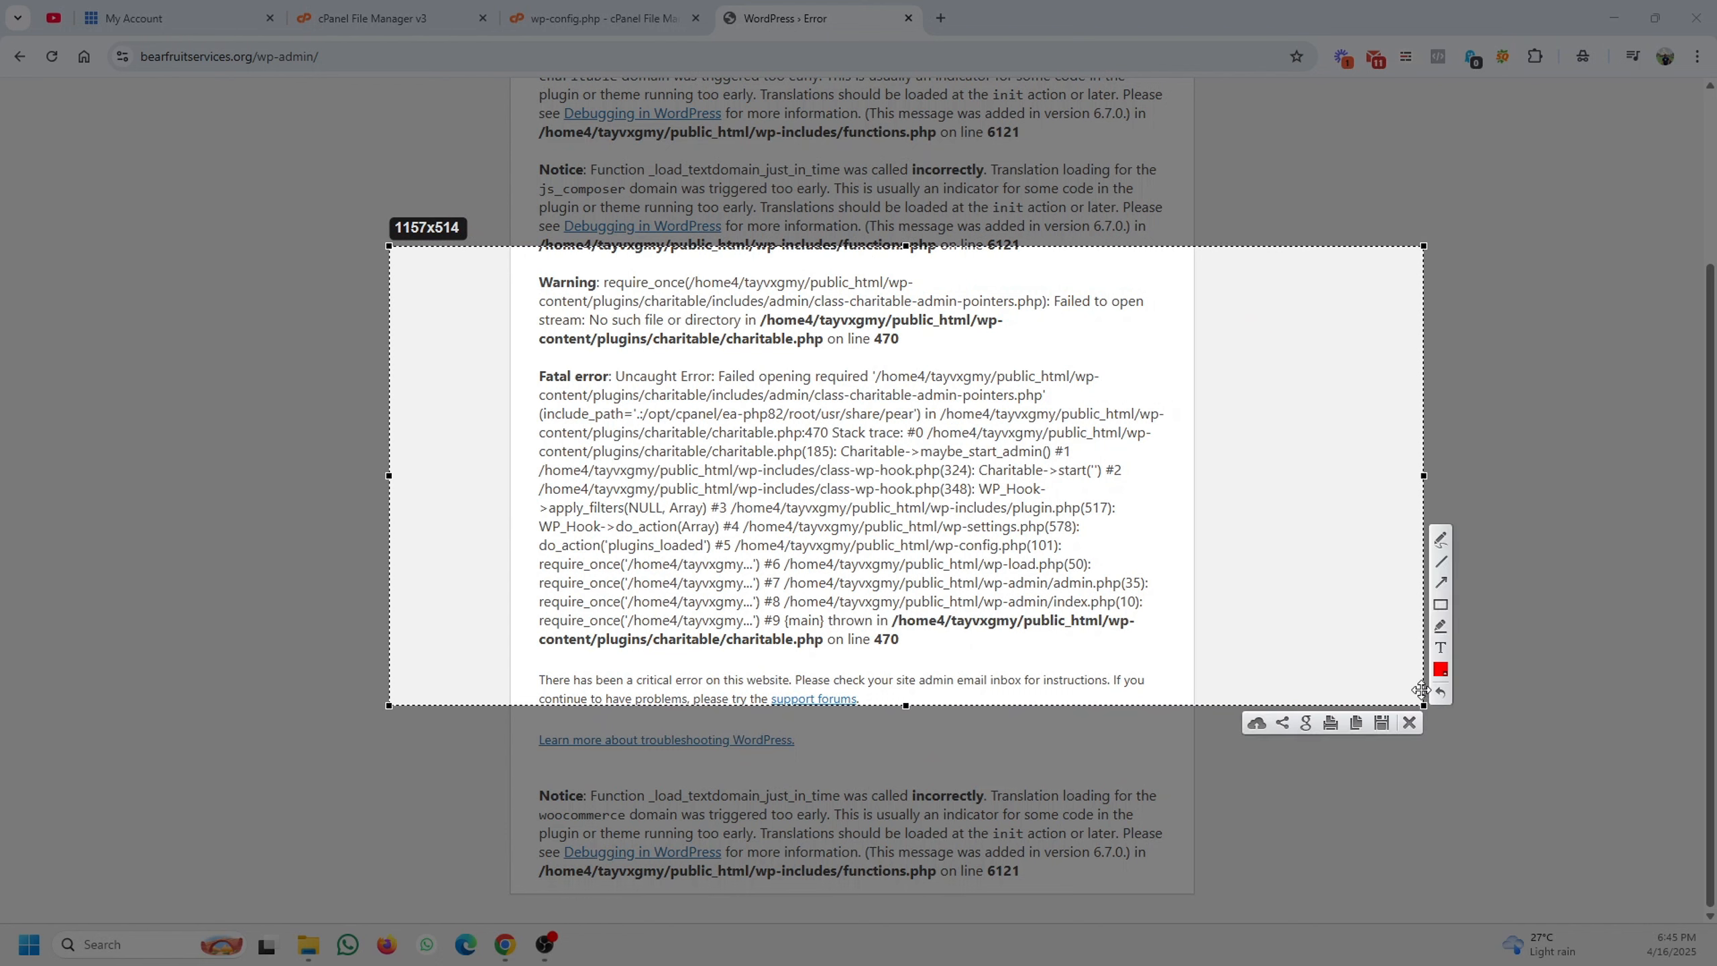
{"action": "left_click", "coordinate": [1441, 582]}
{"action": "left_click_drag", "start_coordinate": [723, 450], "coordinate": [684, 408]}
{"action": "left_click", "coordinate": [1373, 729]}
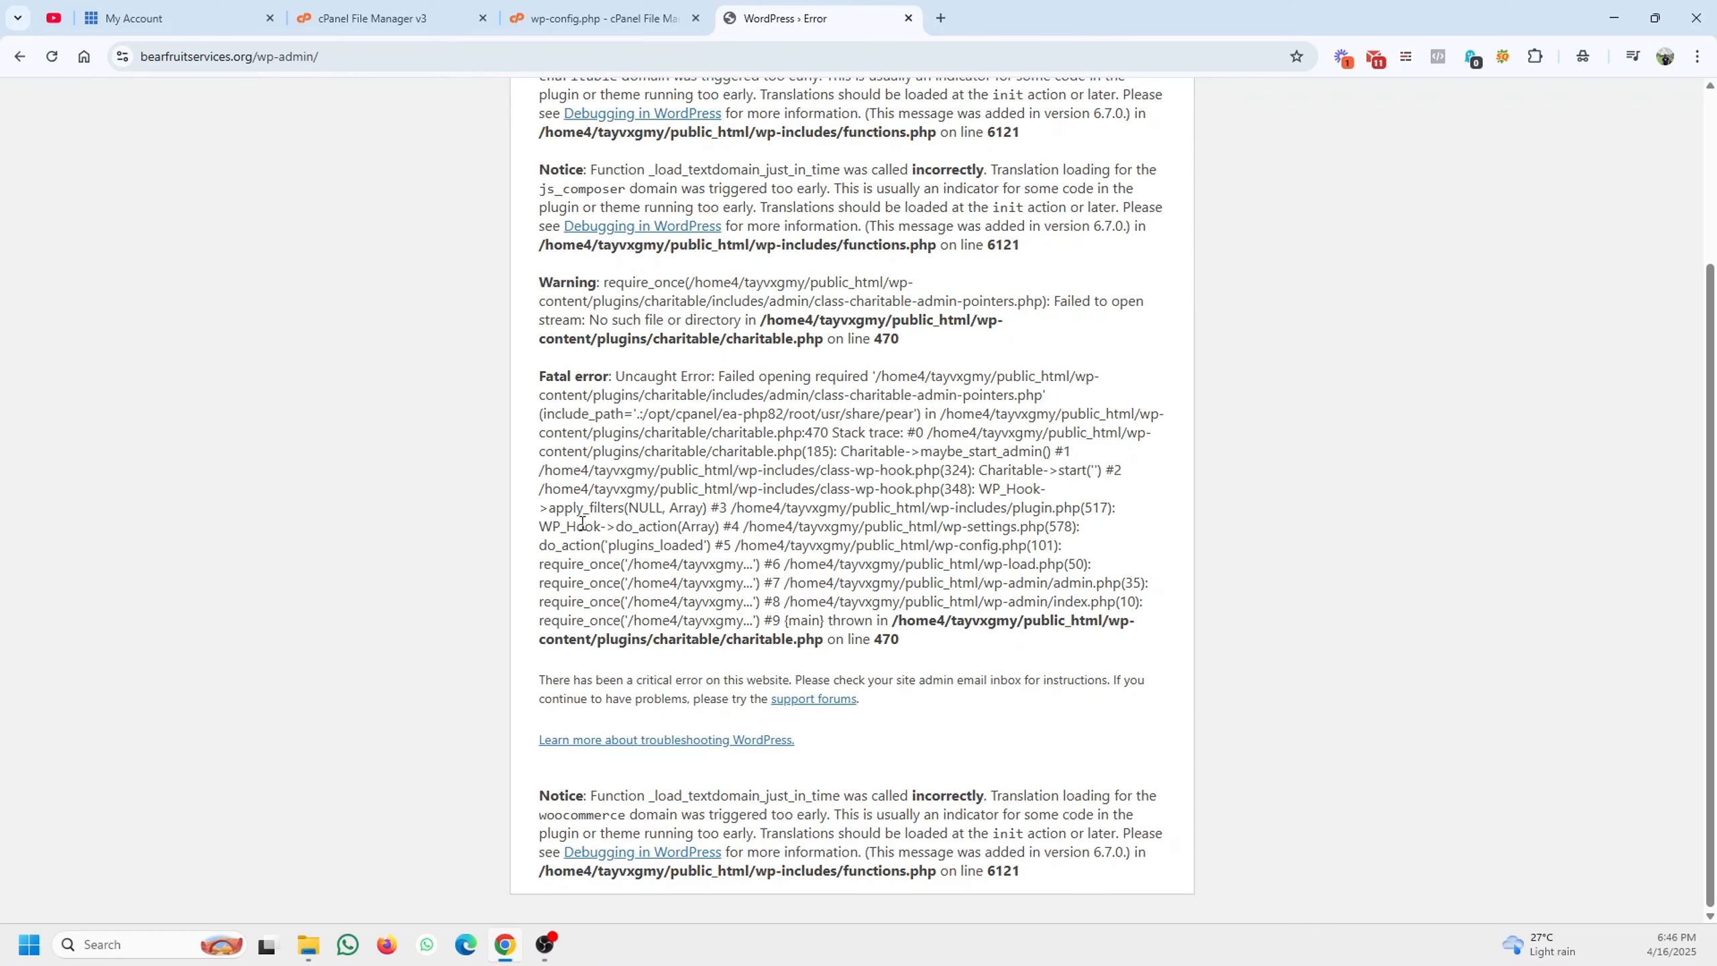
Check the renamed plugin folder and the WP_DEBUG line in wp-config.php, and reload the site's wp-admin page
{"action": "left_click", "coordinate": [434, 15]}
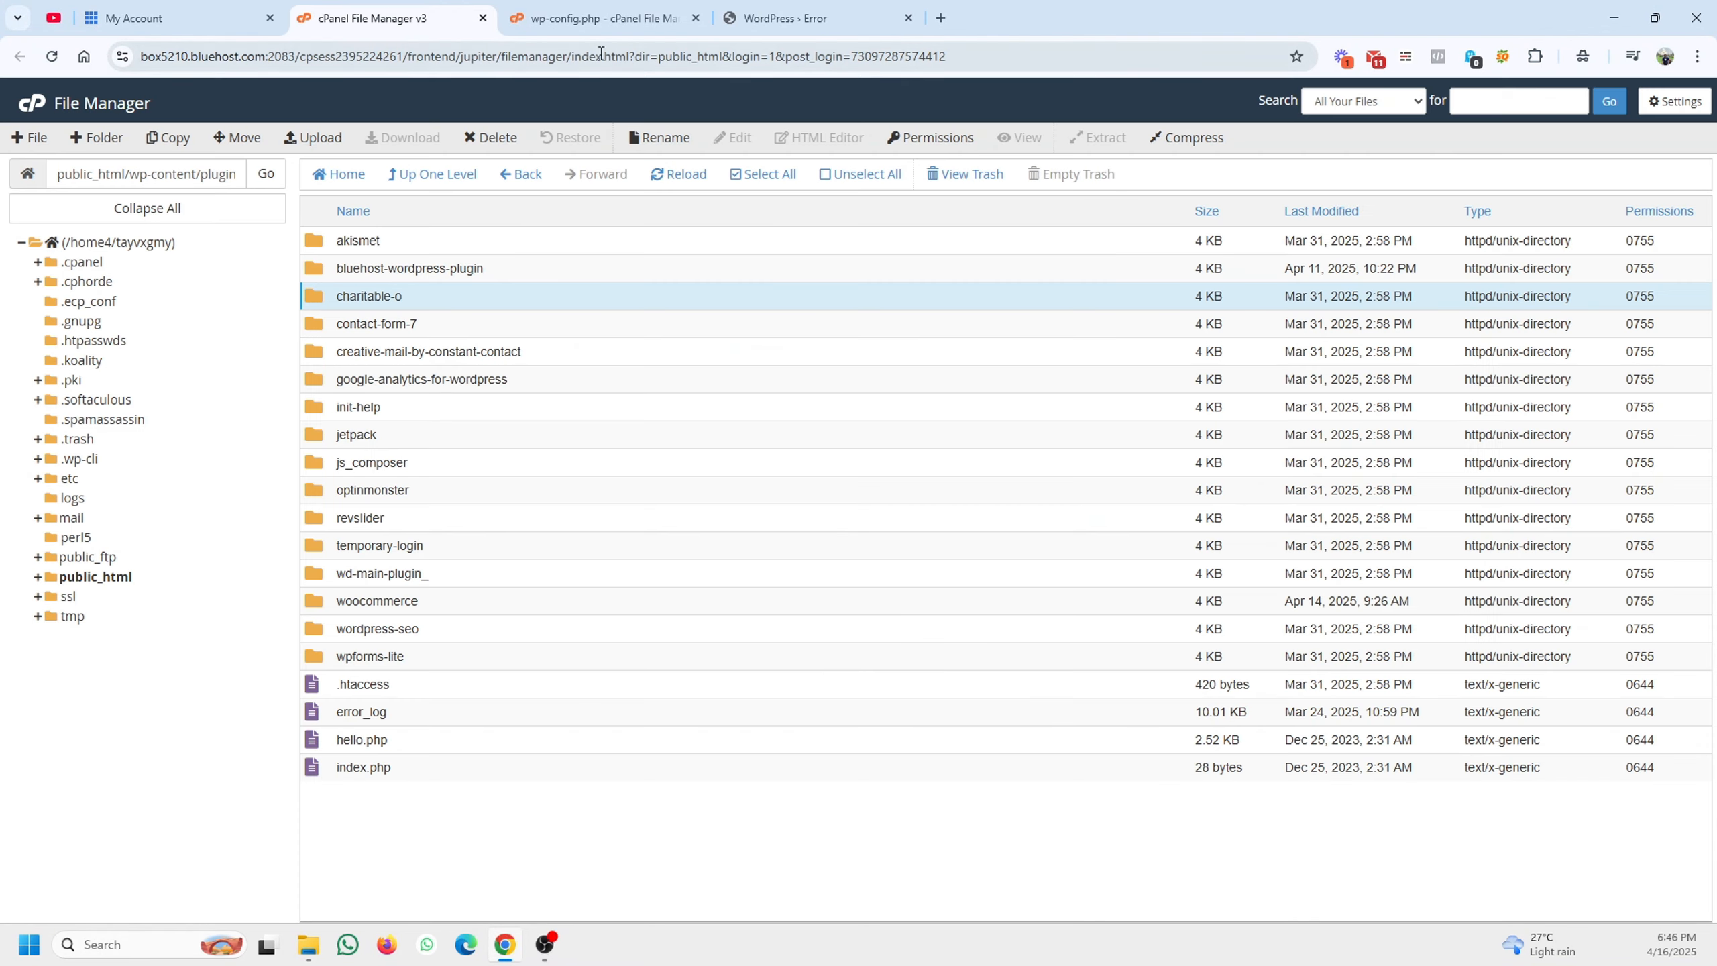
{"action": "left_click", "coordinate": [595, 18]}
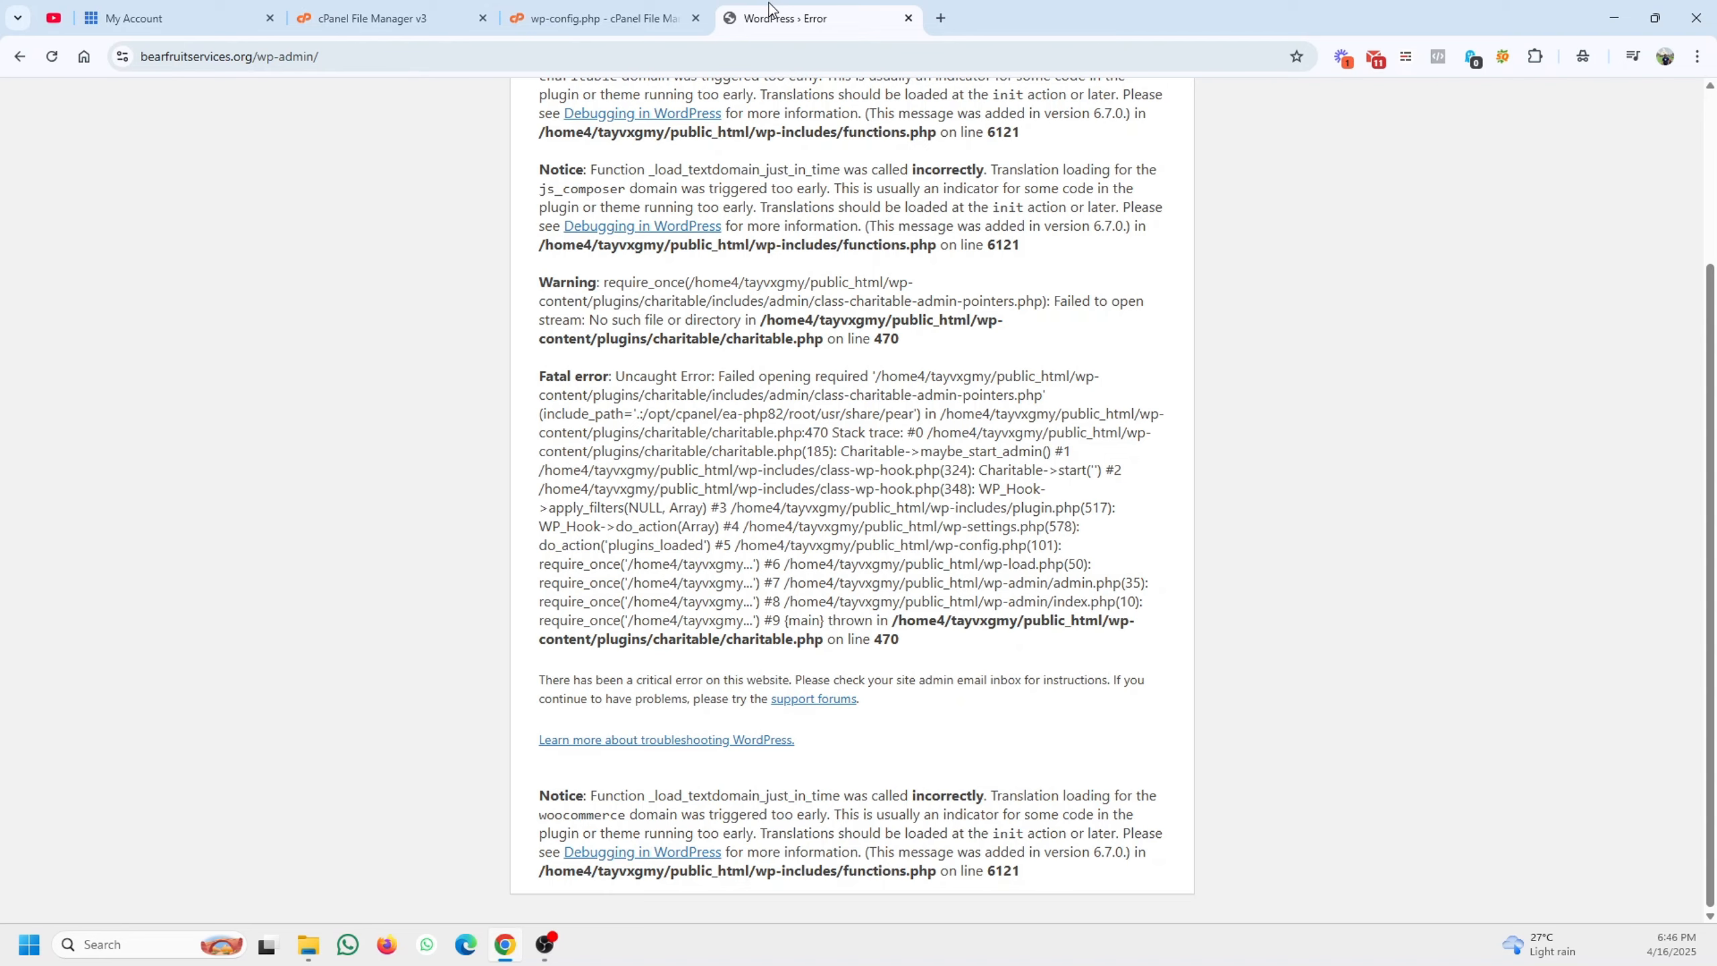
{"action": "left_click", "coordinate": [595, 18]}
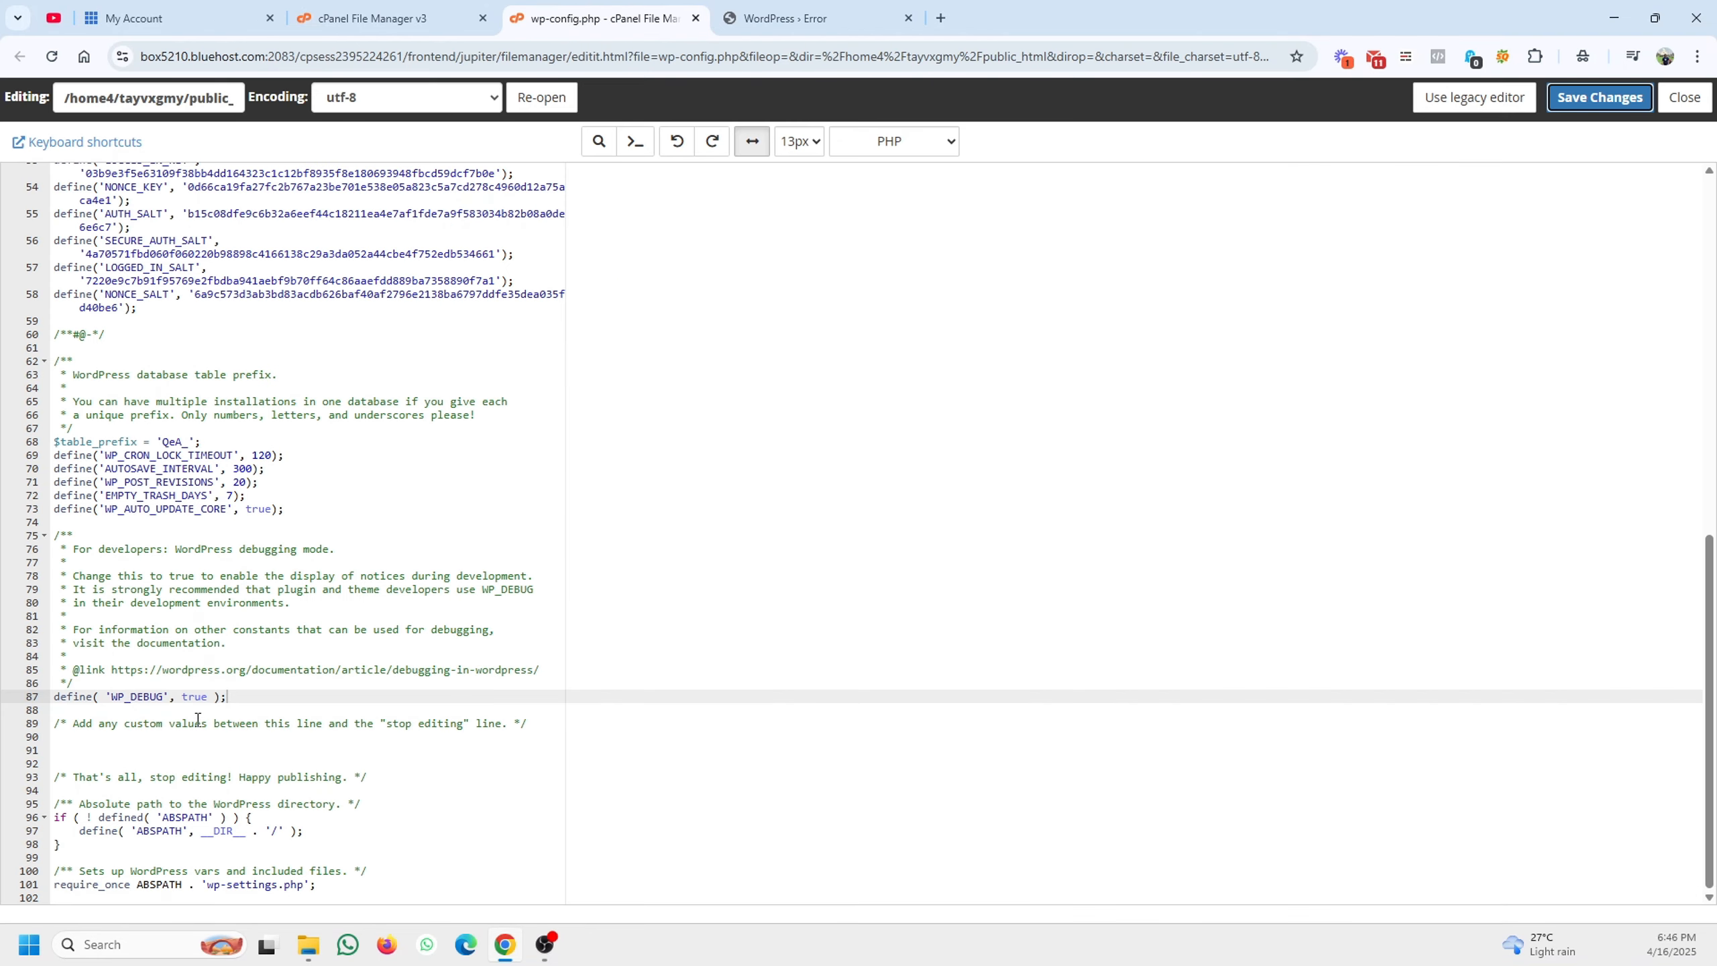
{"action": "left_click", "coordinate": [806, 18]}
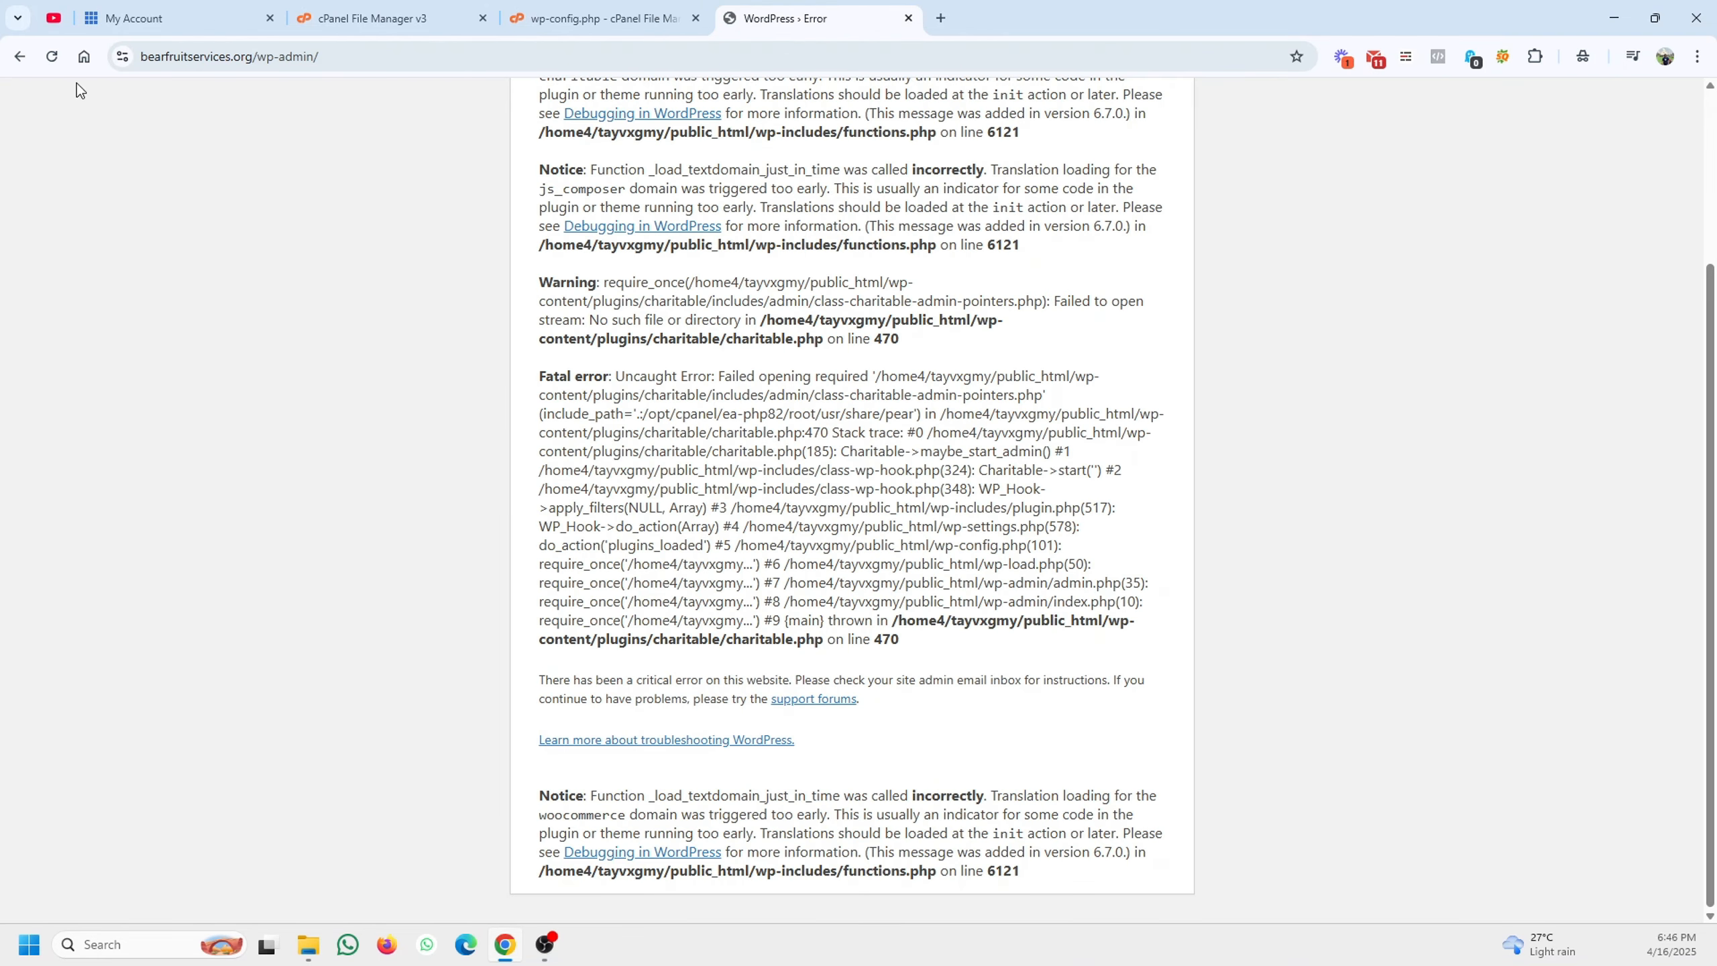
{"action": "left_click", "coordinate": [53, 59]}
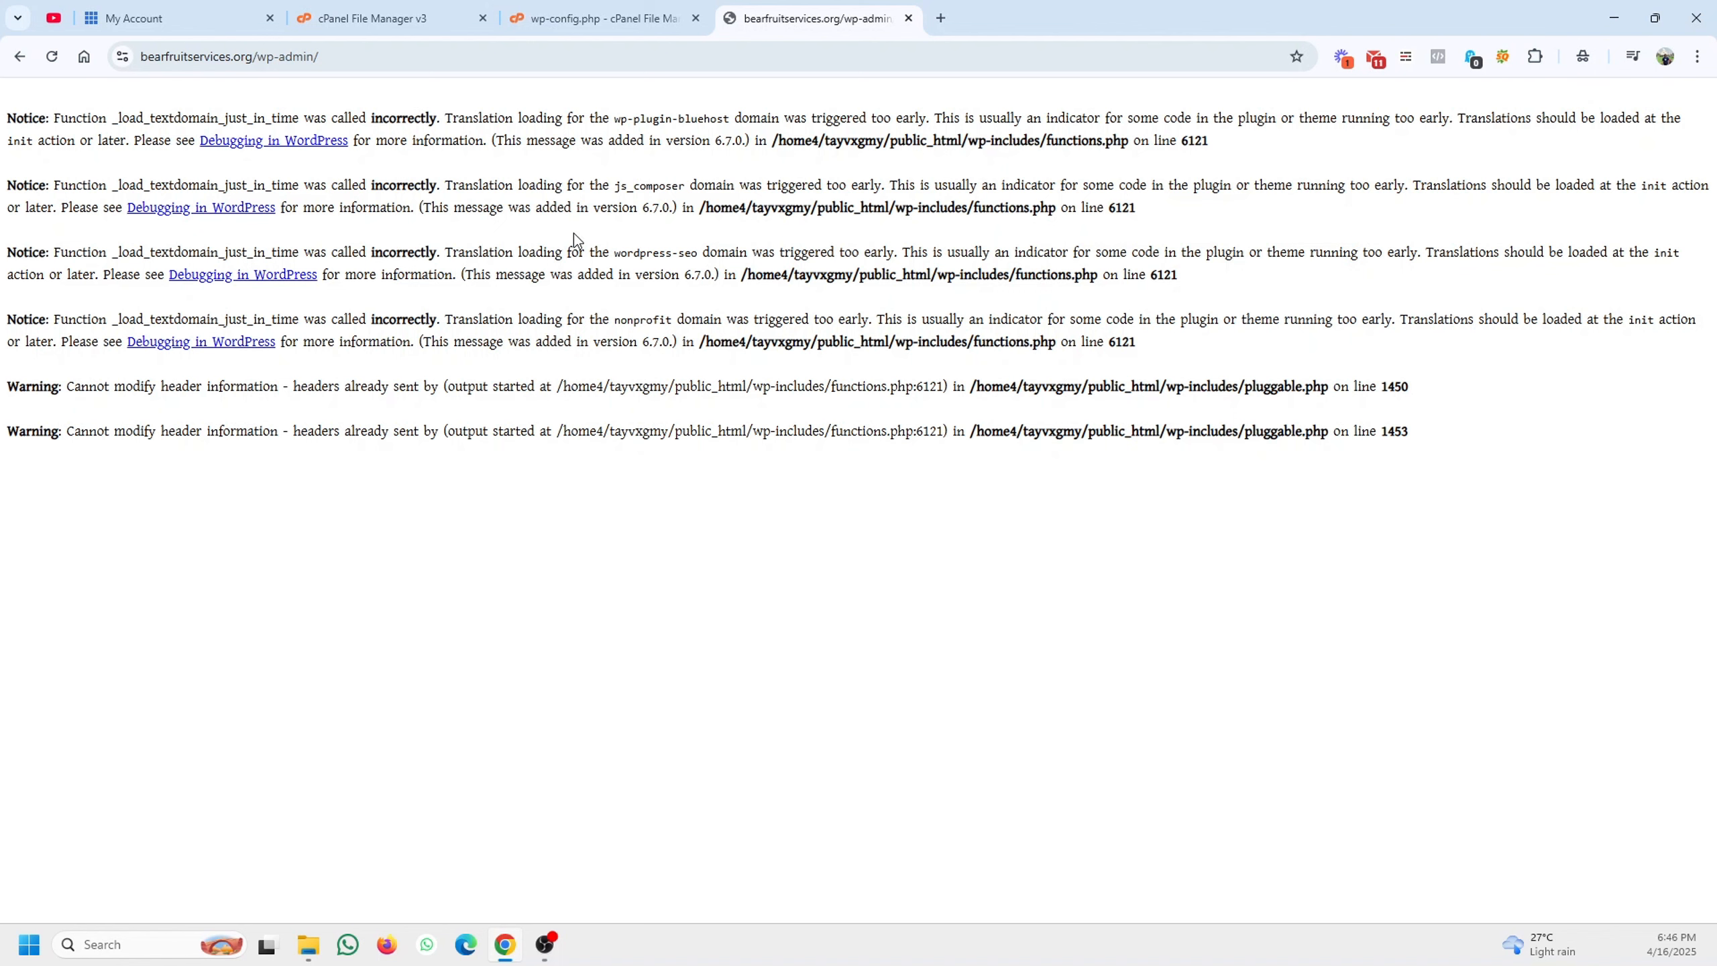
Set the WP_DEBUG constant back to false in wp-config.php and save the file
{"action": "key", "text": "ctrl+shift+Tab"}
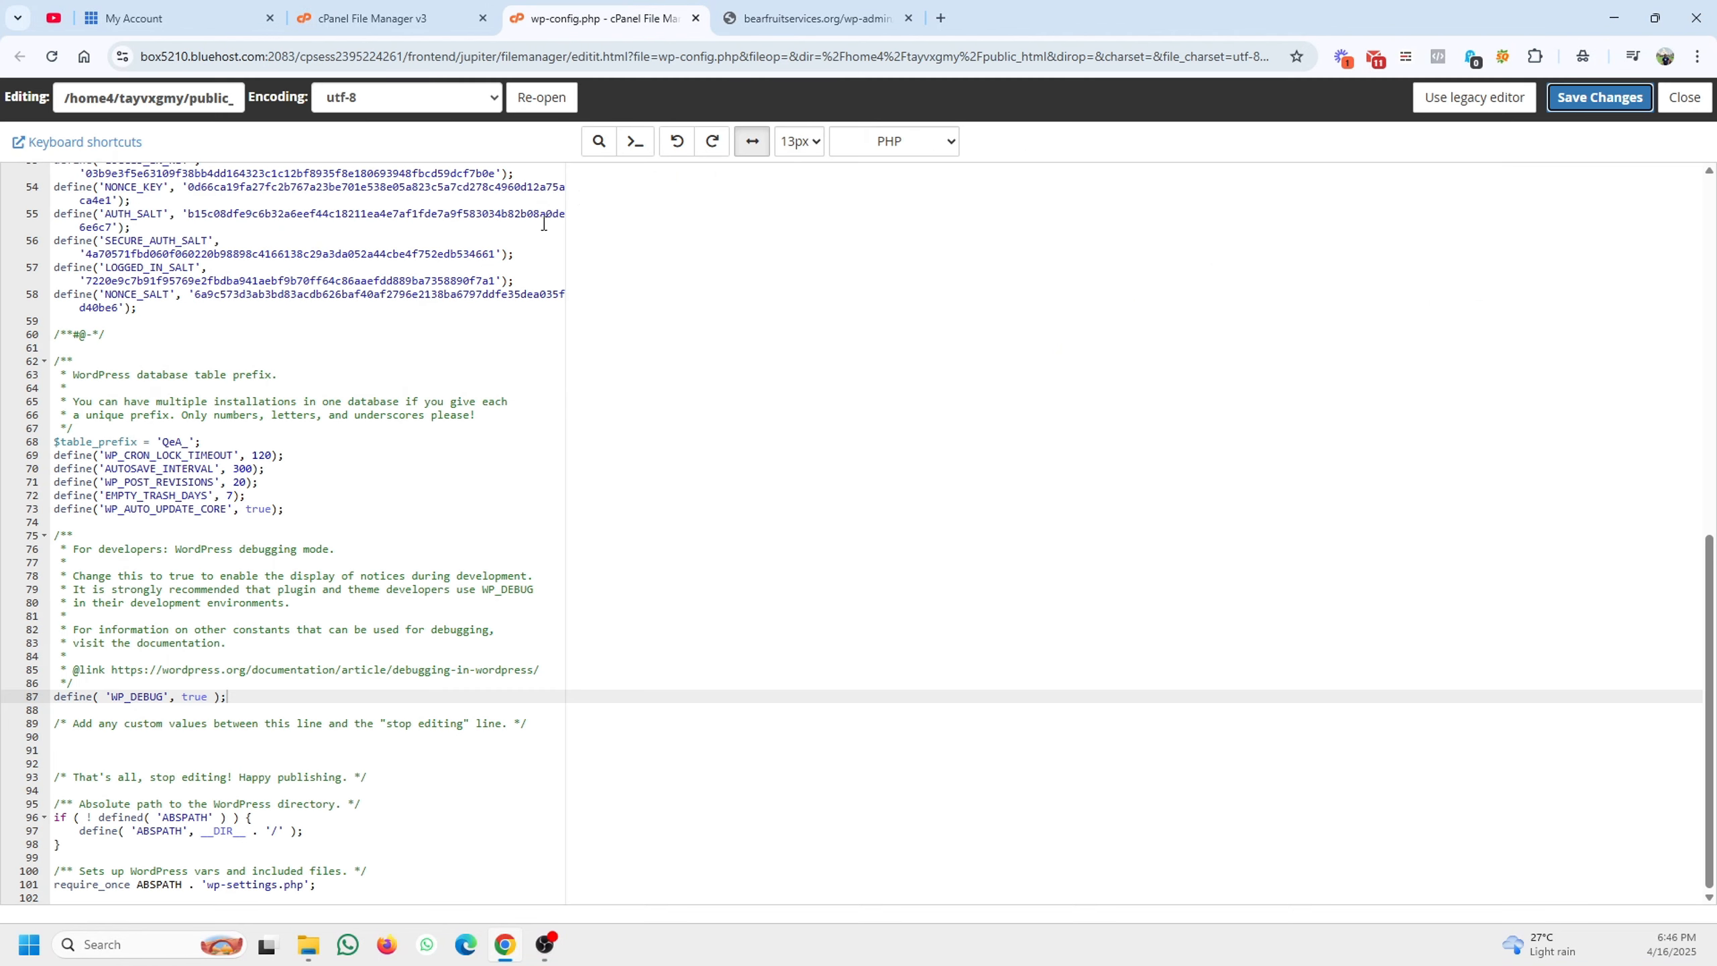
{"action": "left_click_drag", "start_coordinate": [181, 698], "coordinate": [208, 698]}
{"action": "type", "text": "false"}
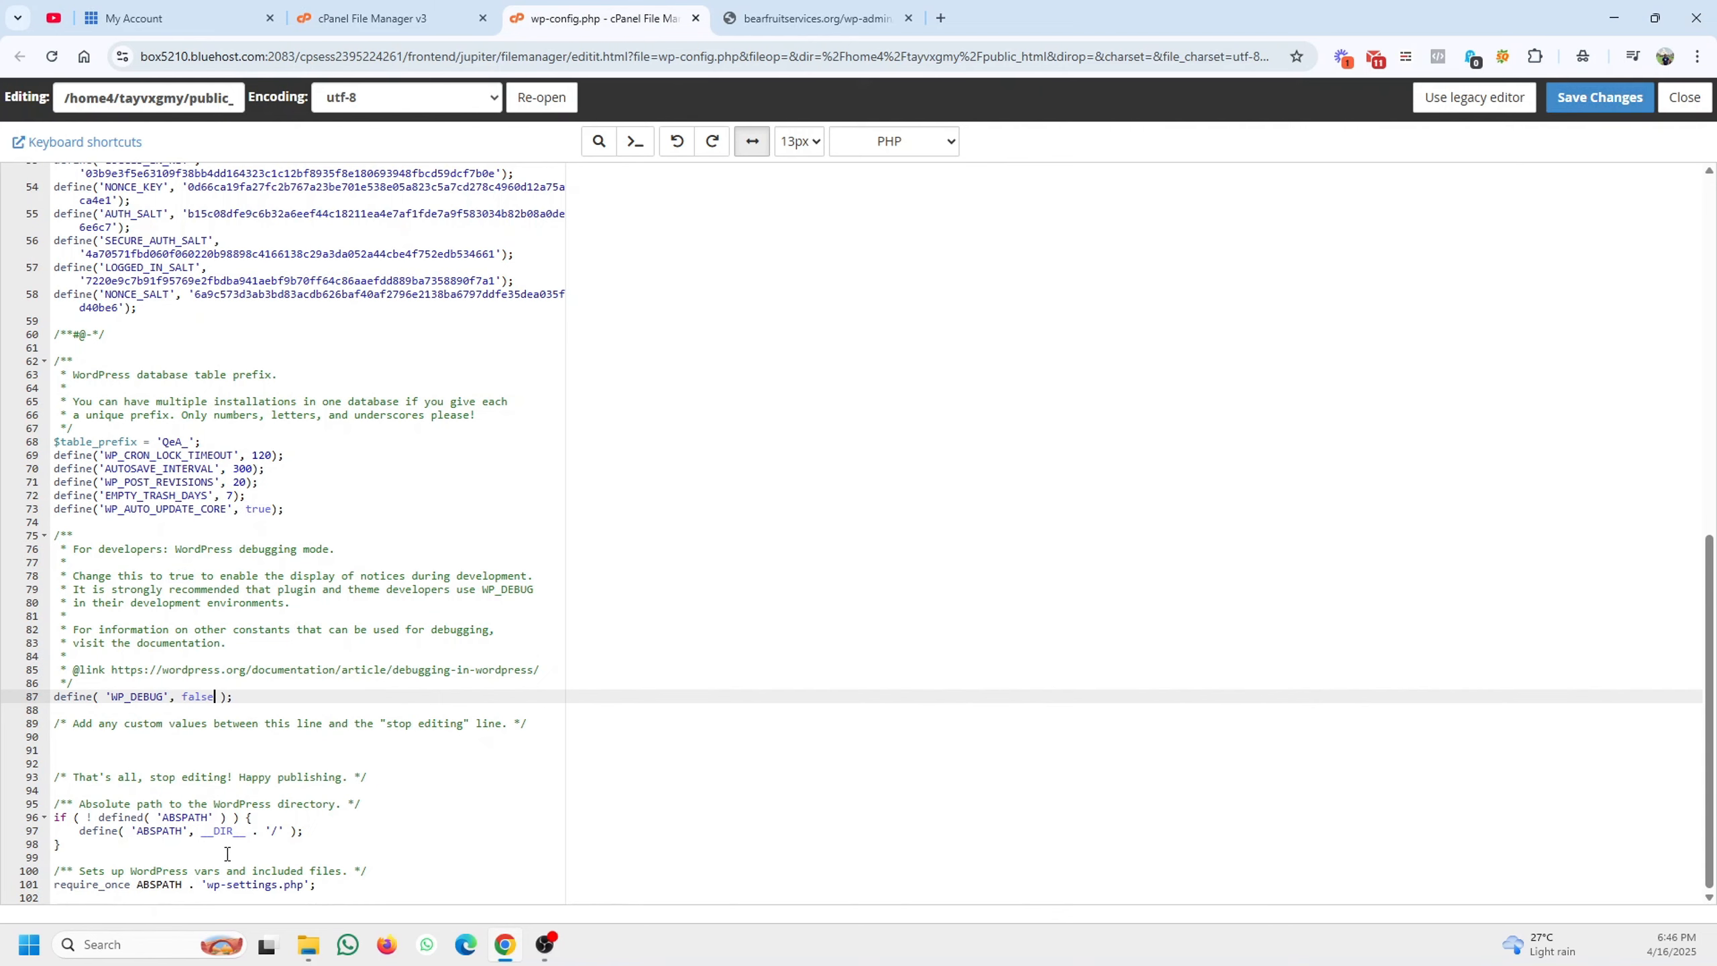
{"action": "left_click", "coordinate": [1613, 102]}
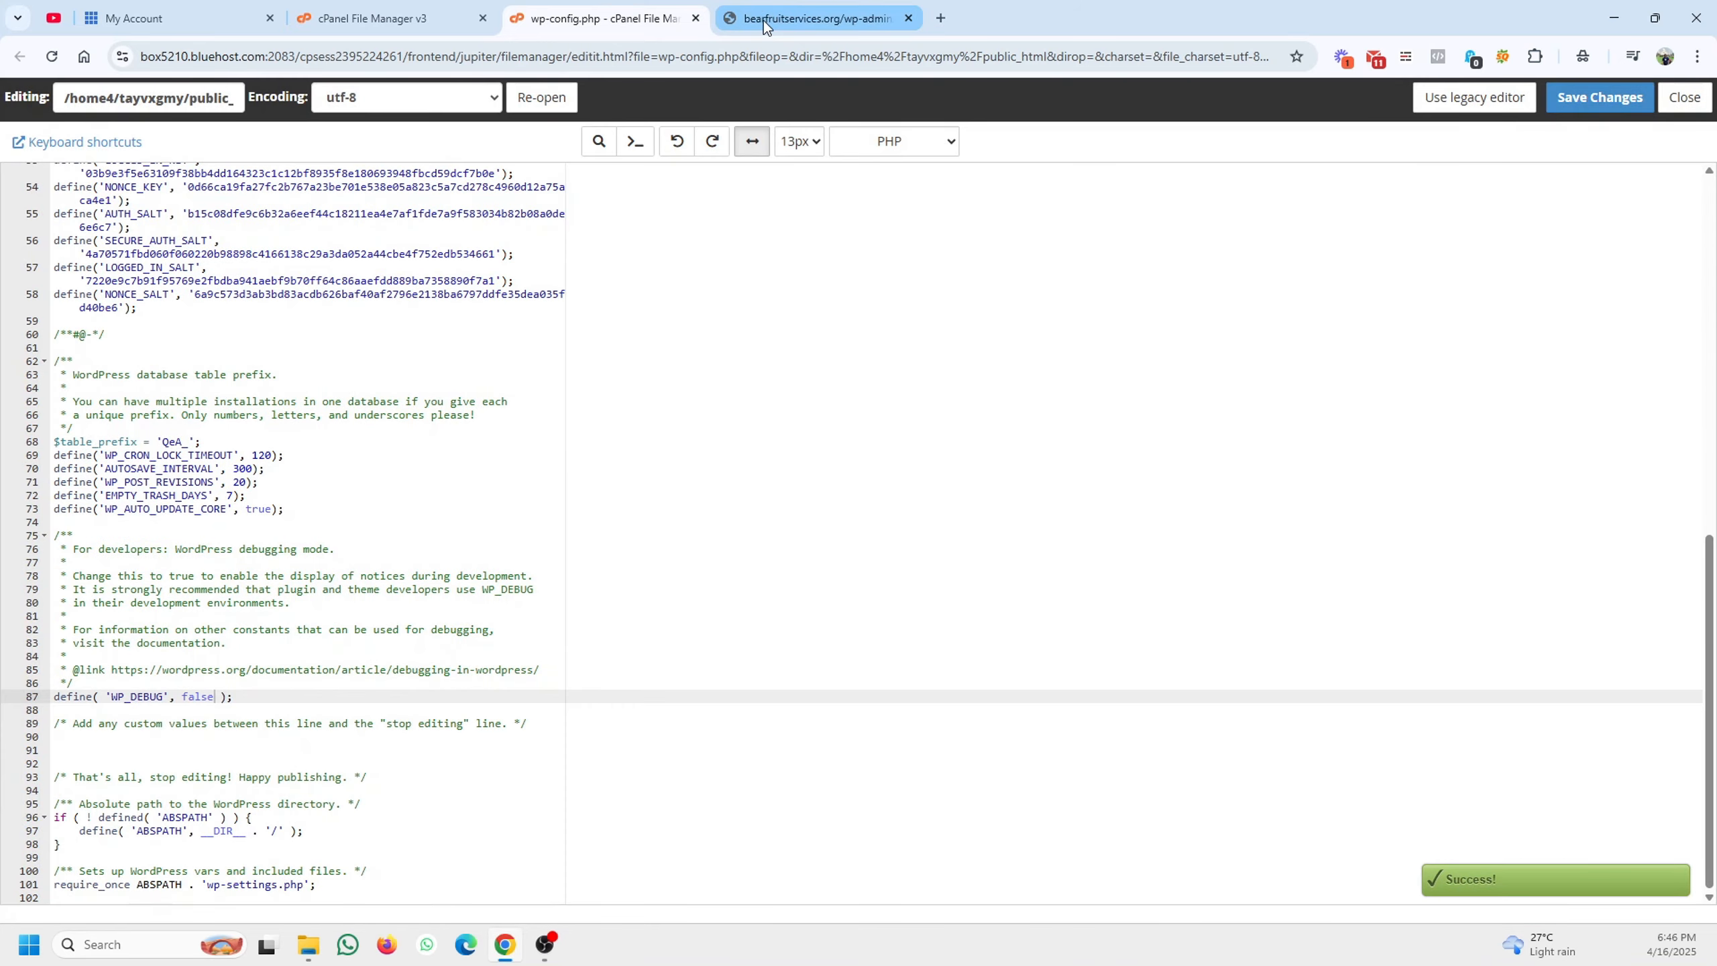
Reload the wp-admin page with debugging turned off and compare it with the renamed folder in File Manager
{"action": "left_click", "coordinate": [764, 20]}
{"action": "left_click", "coordinate": [53, 58]}
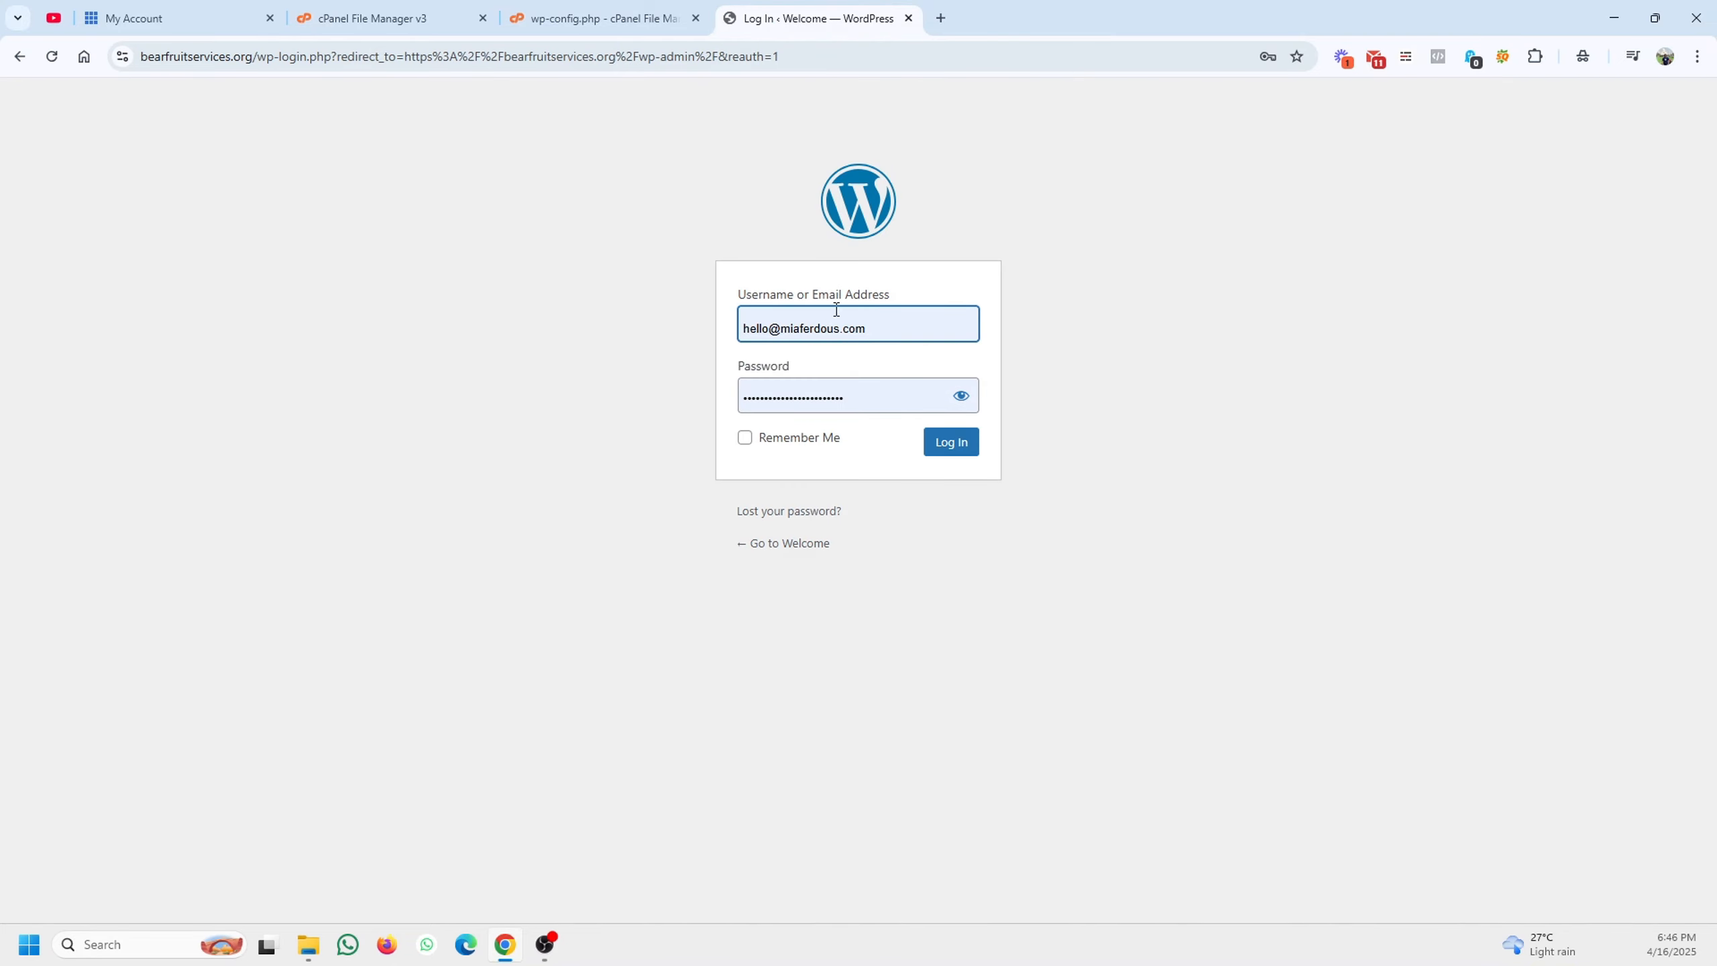
{"action": "left_click", "coordinate": [422, 18]}
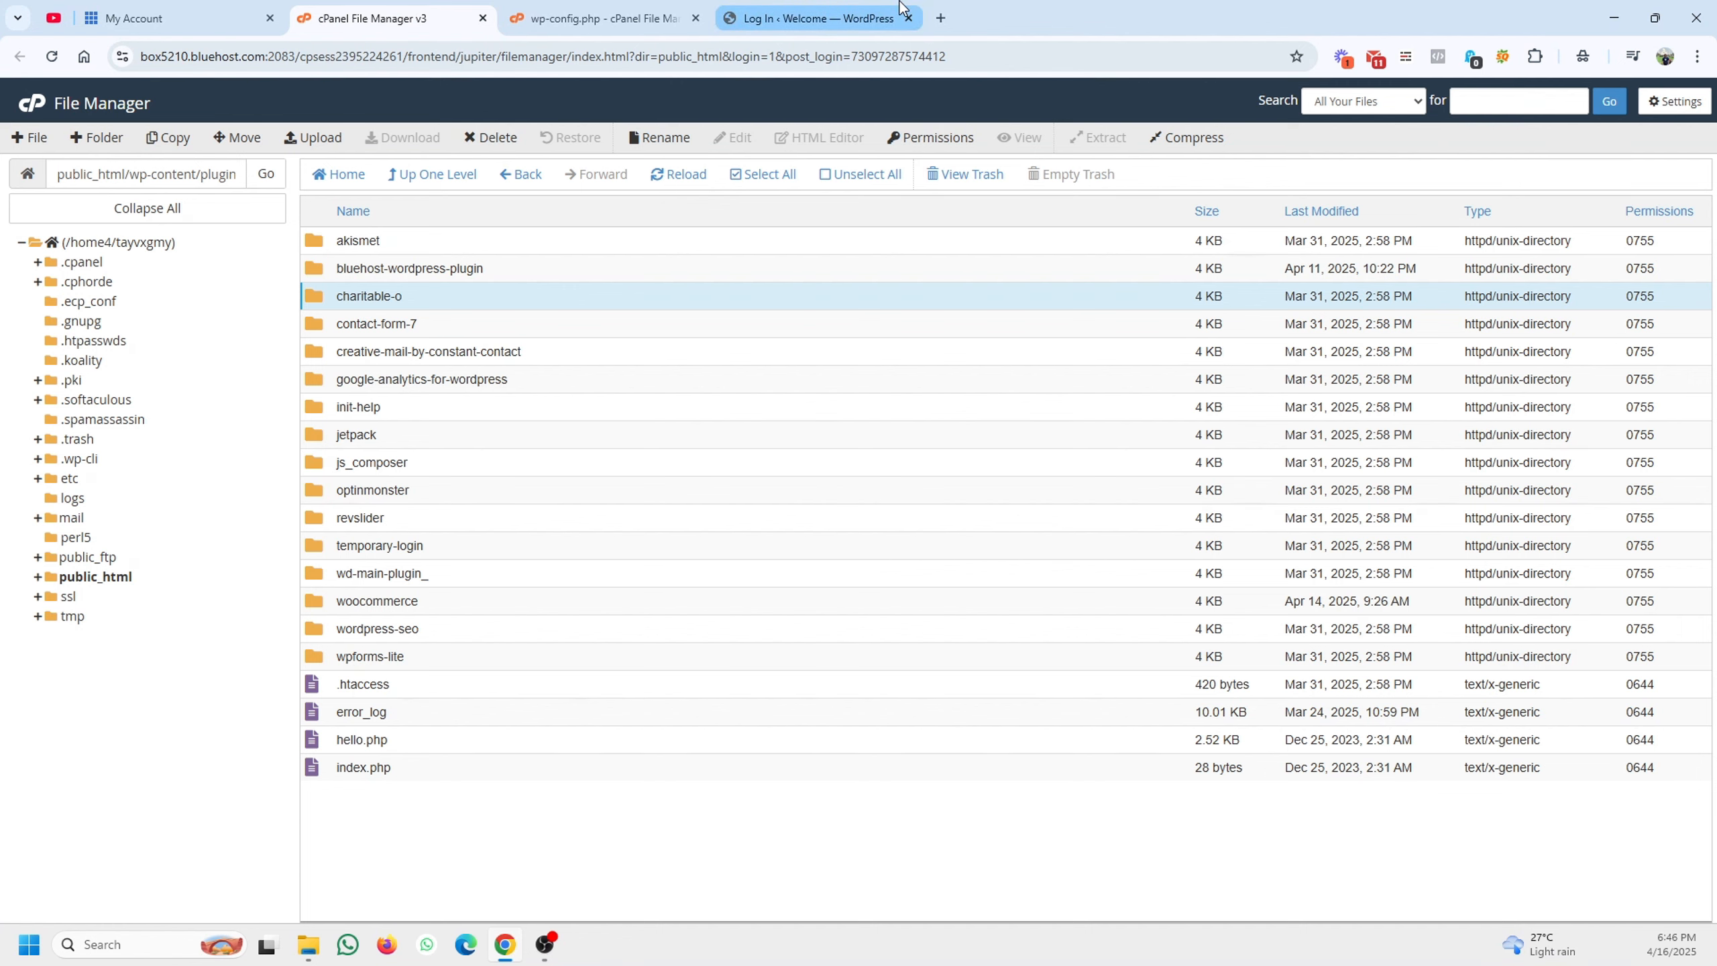
{"action": "left_click", "coordinate": [914, 27]}
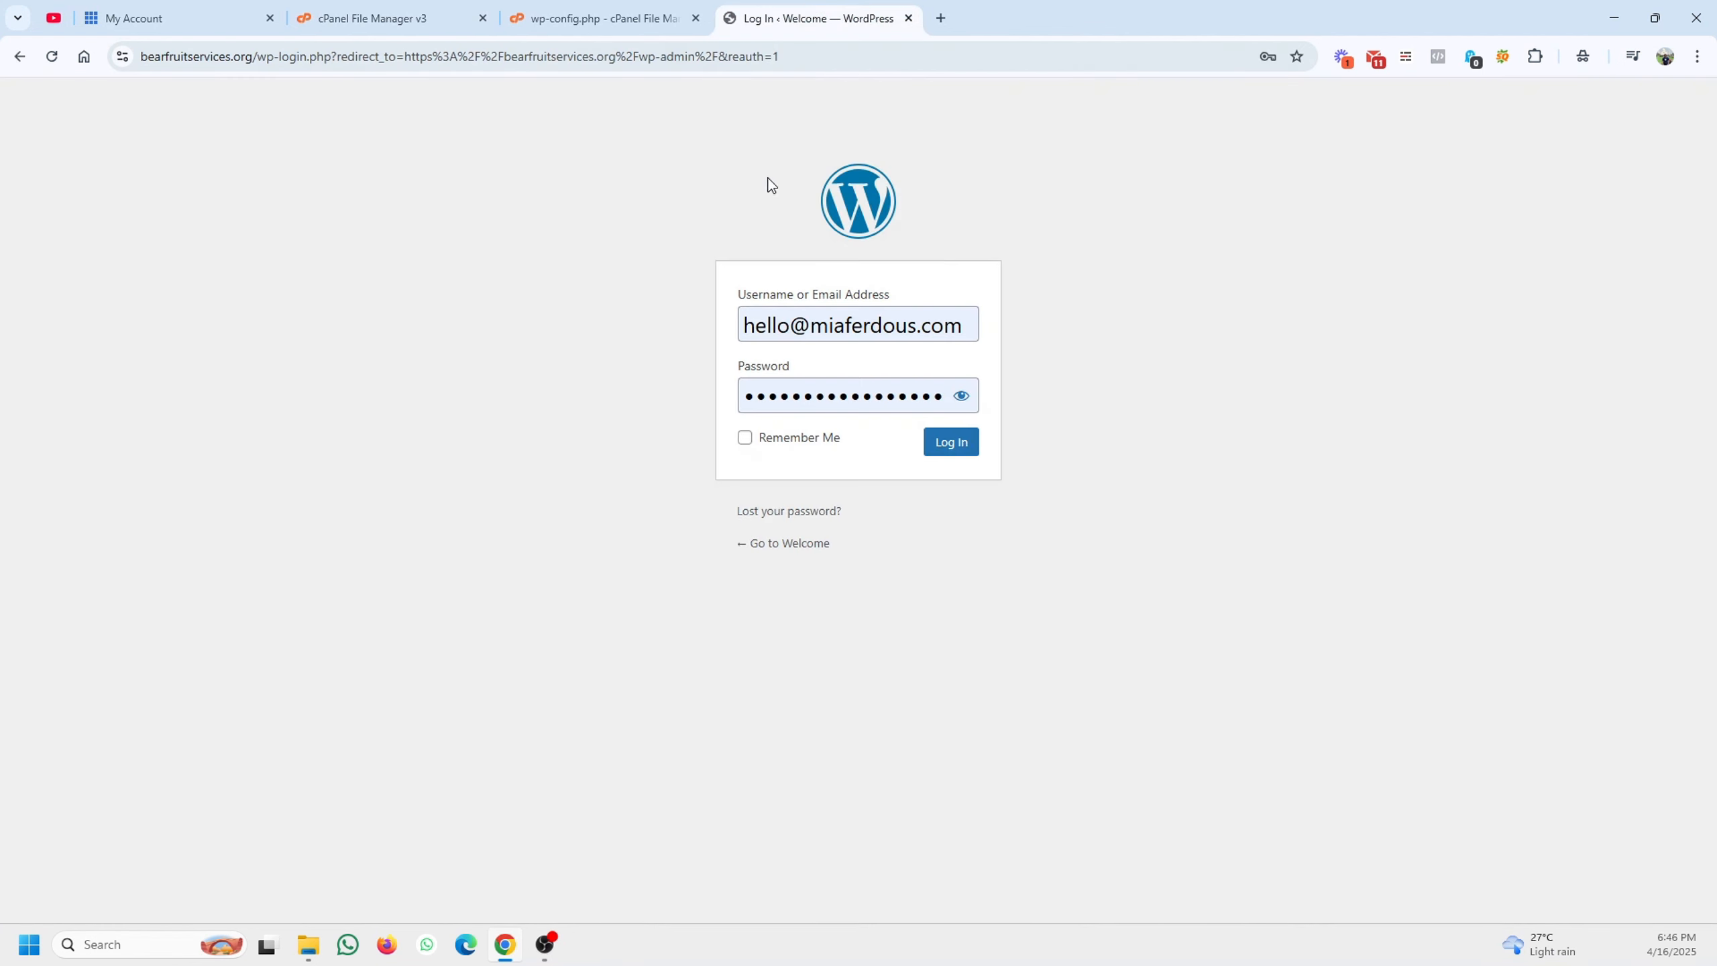
Close the WordPress login page and open the site's WordPress admin from the Bluehost hosting overview
{"action": "left_click", "coordinate": [908, 18]}
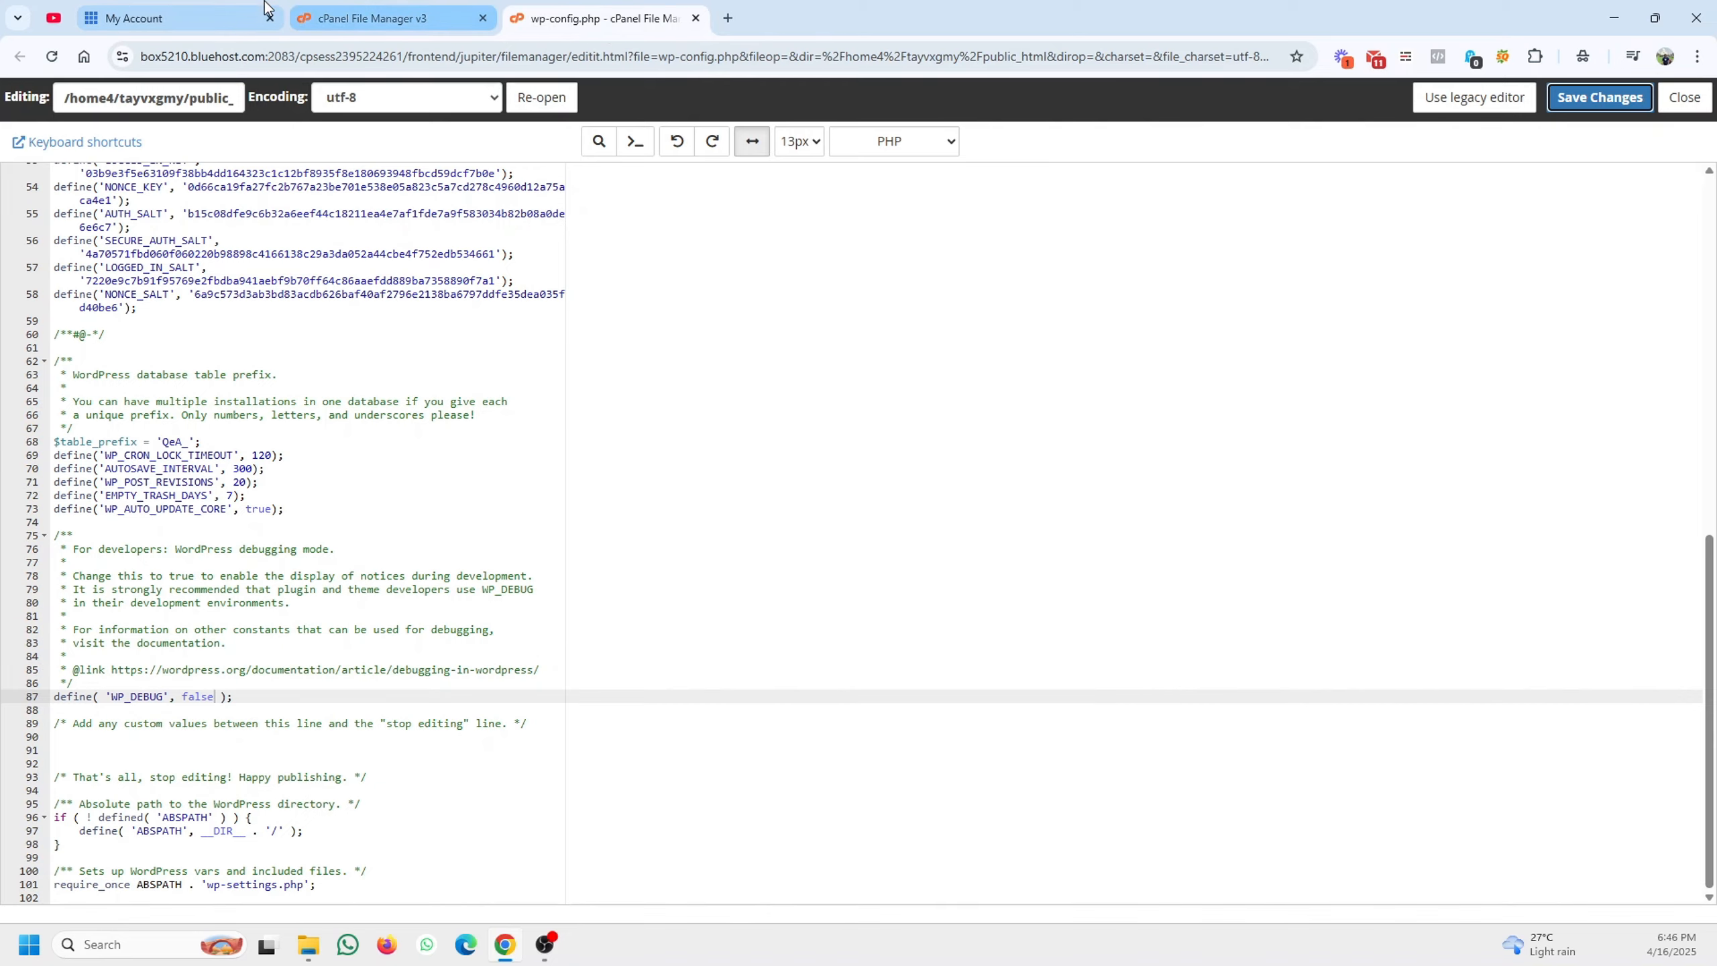
{"action": "left_click", "coordinate": [169, 18]}
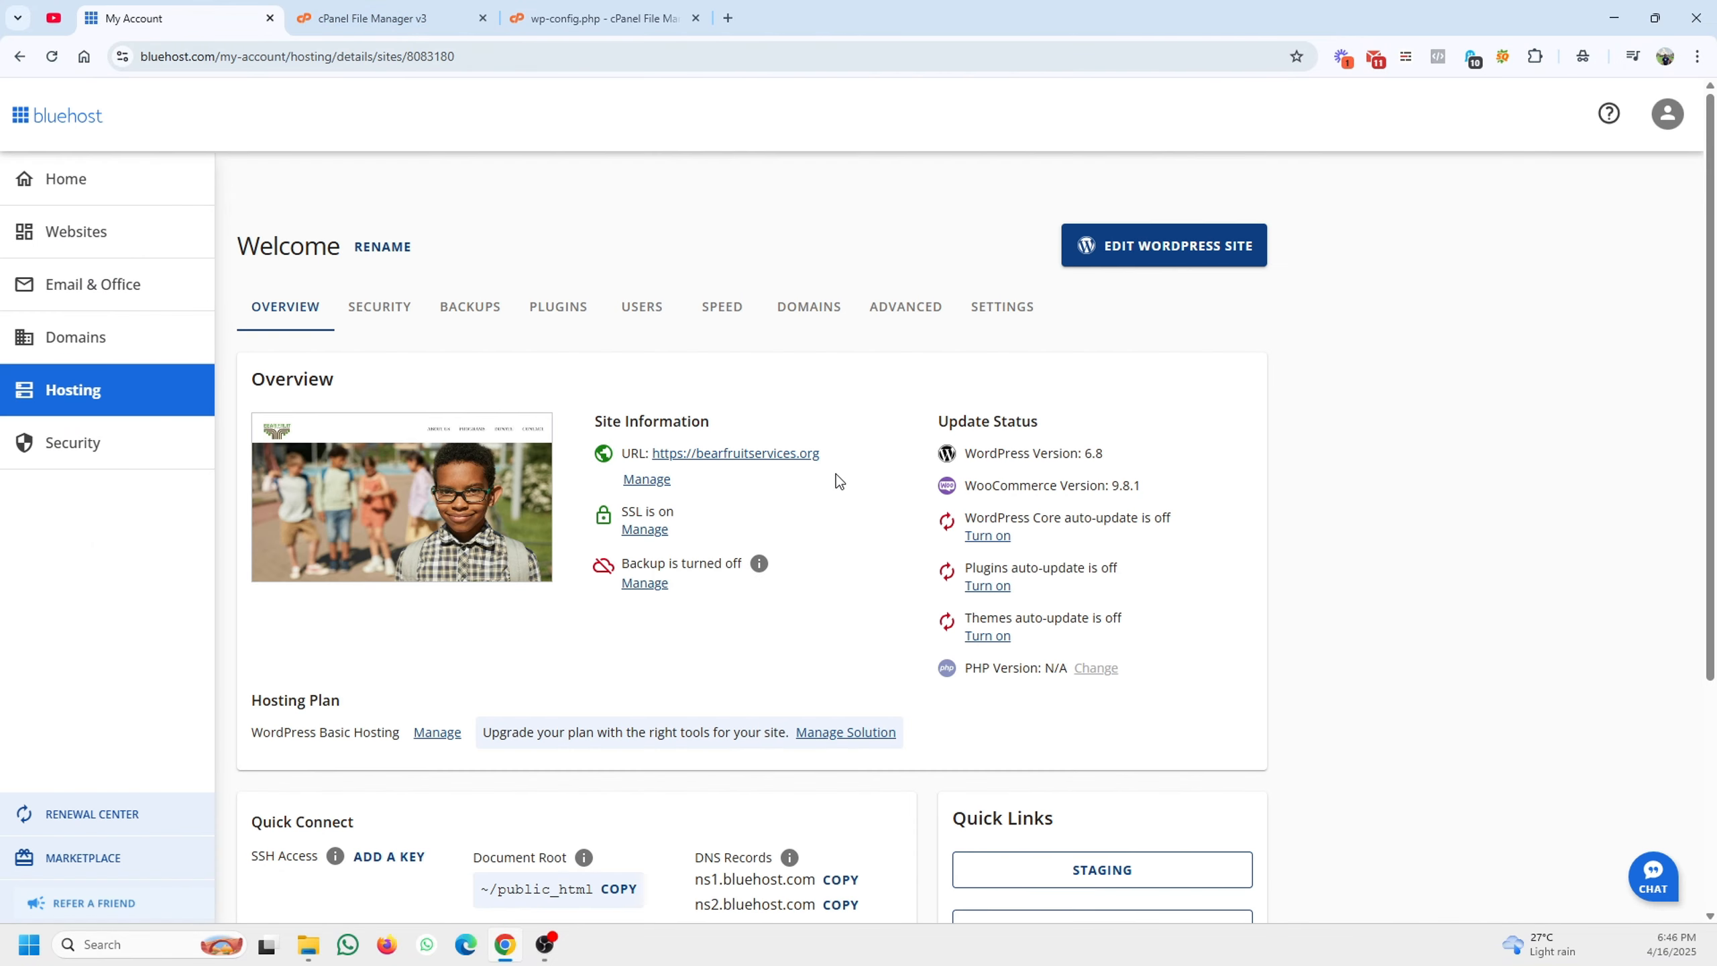
{"action": "left_click", "coordinate": [1200, 256]}
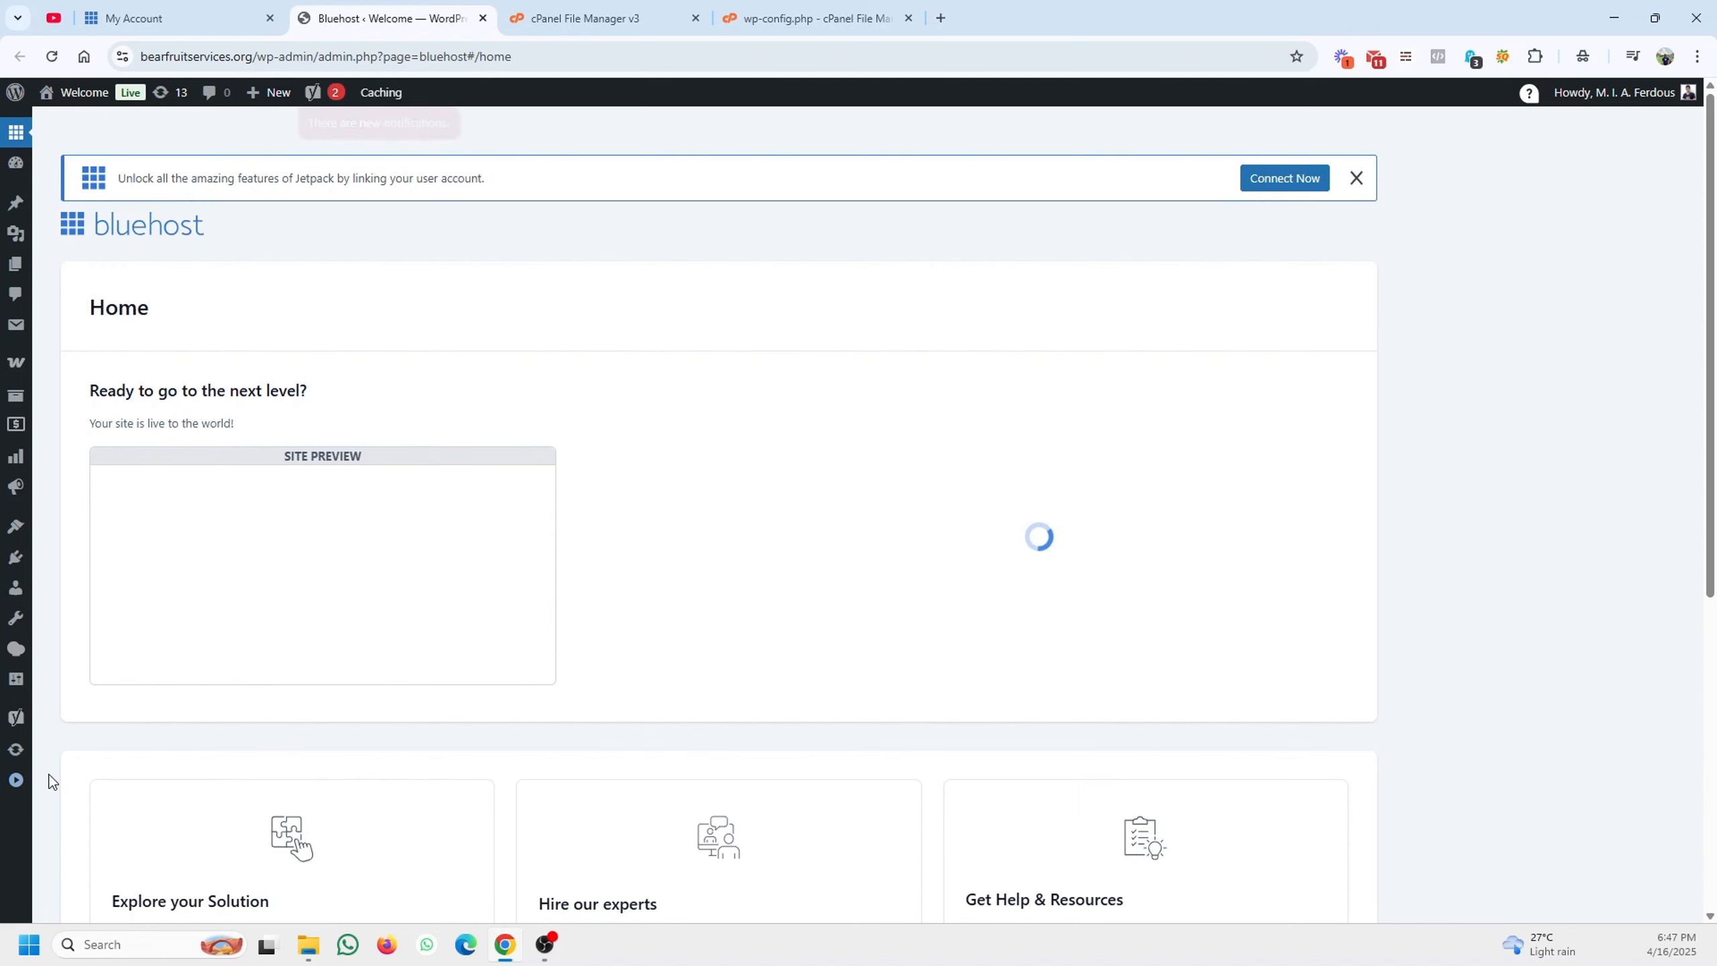
Open the Installed Plugins list in the WordPress admin and look through the plugins and their activation status
{"action": "left_click", "coordinate": [7, 784]}
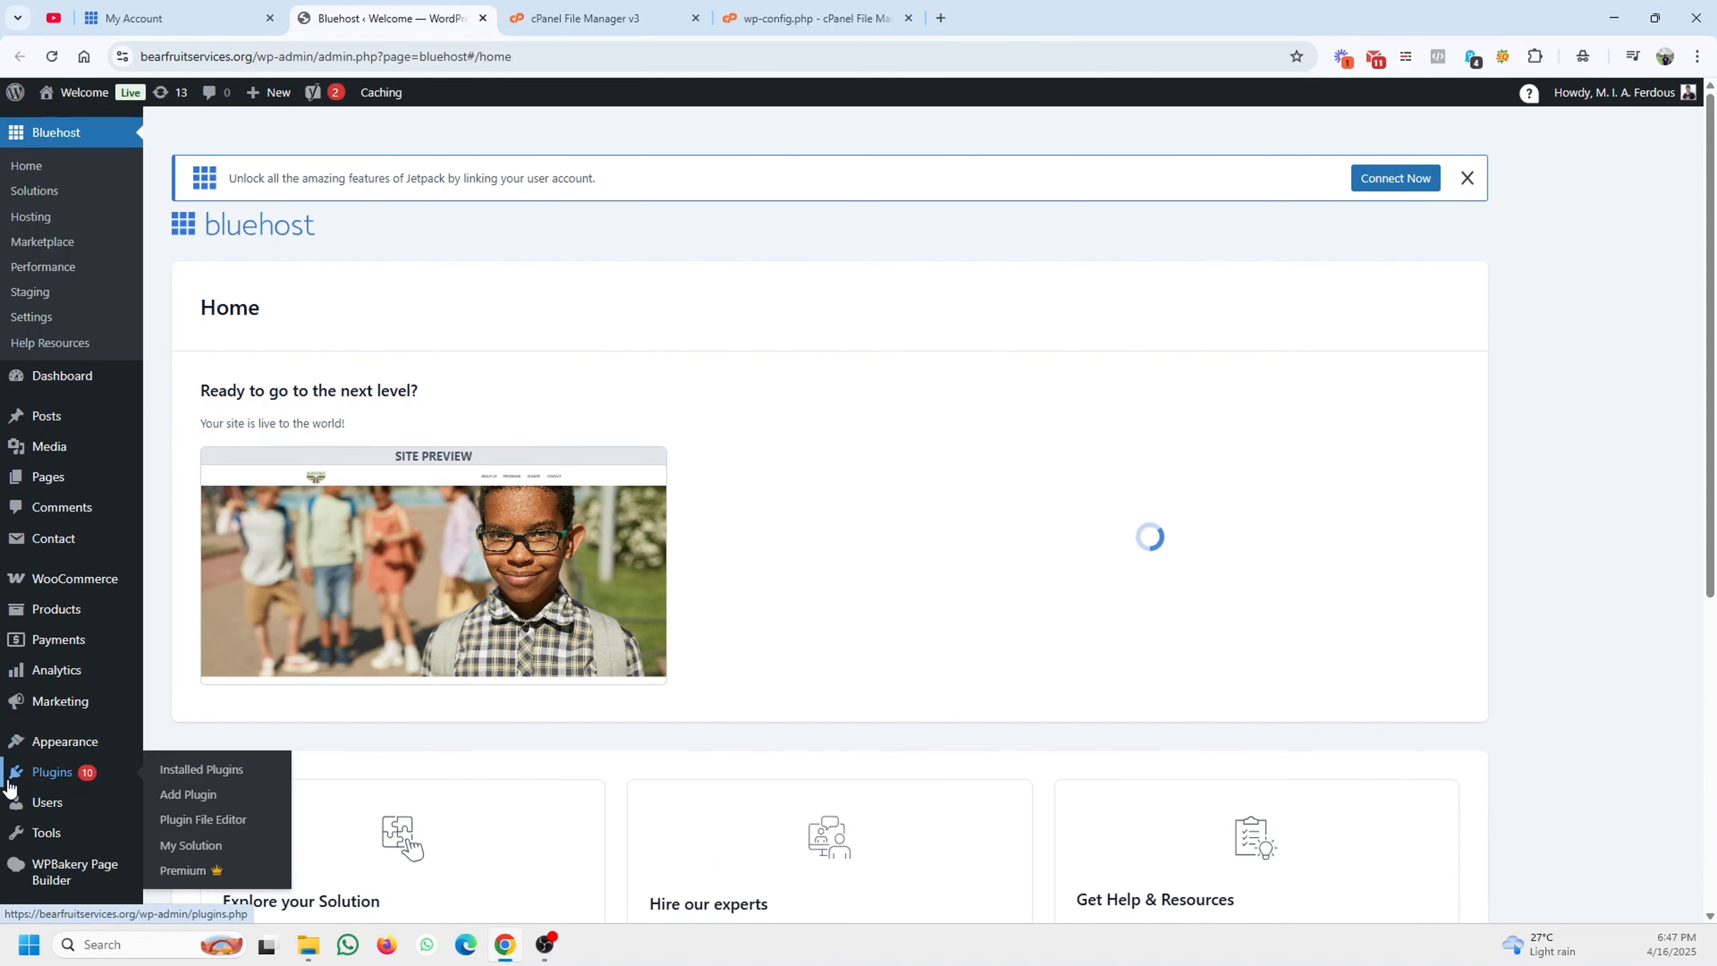
{"action": "scroll", "coordinate": [745, 652], "scroll_direction": "down", "scroll_amount": 5}
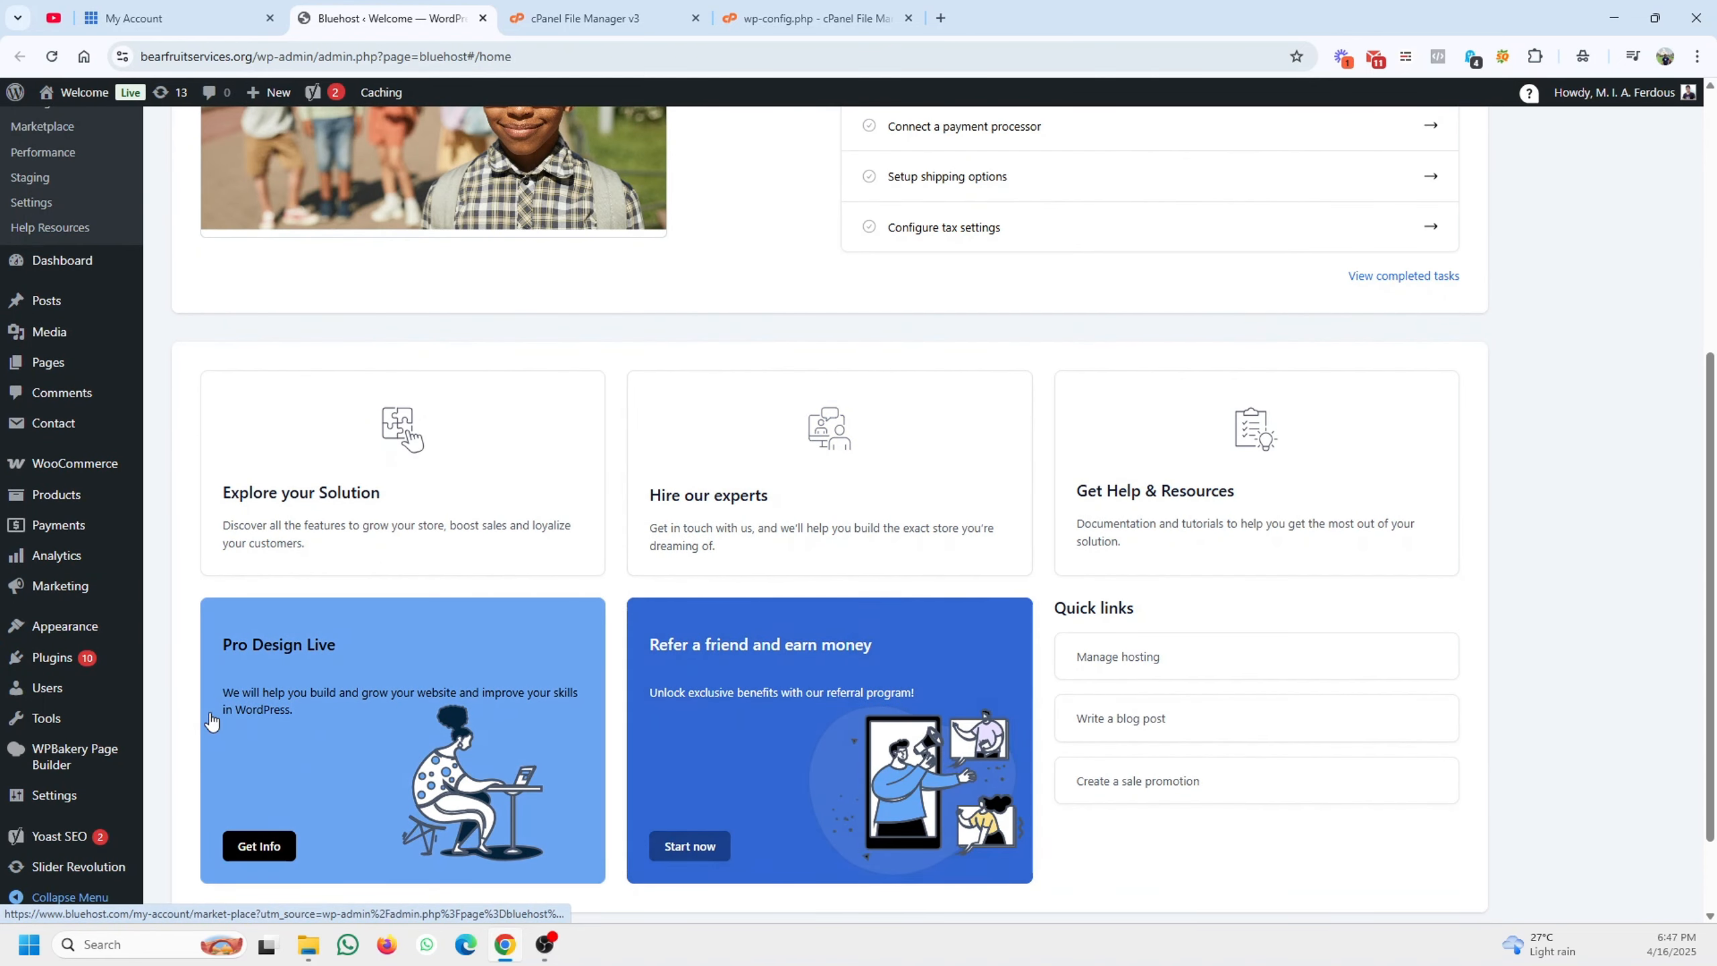
{"action": "mouse_move", "coordinate": [63, 663]}
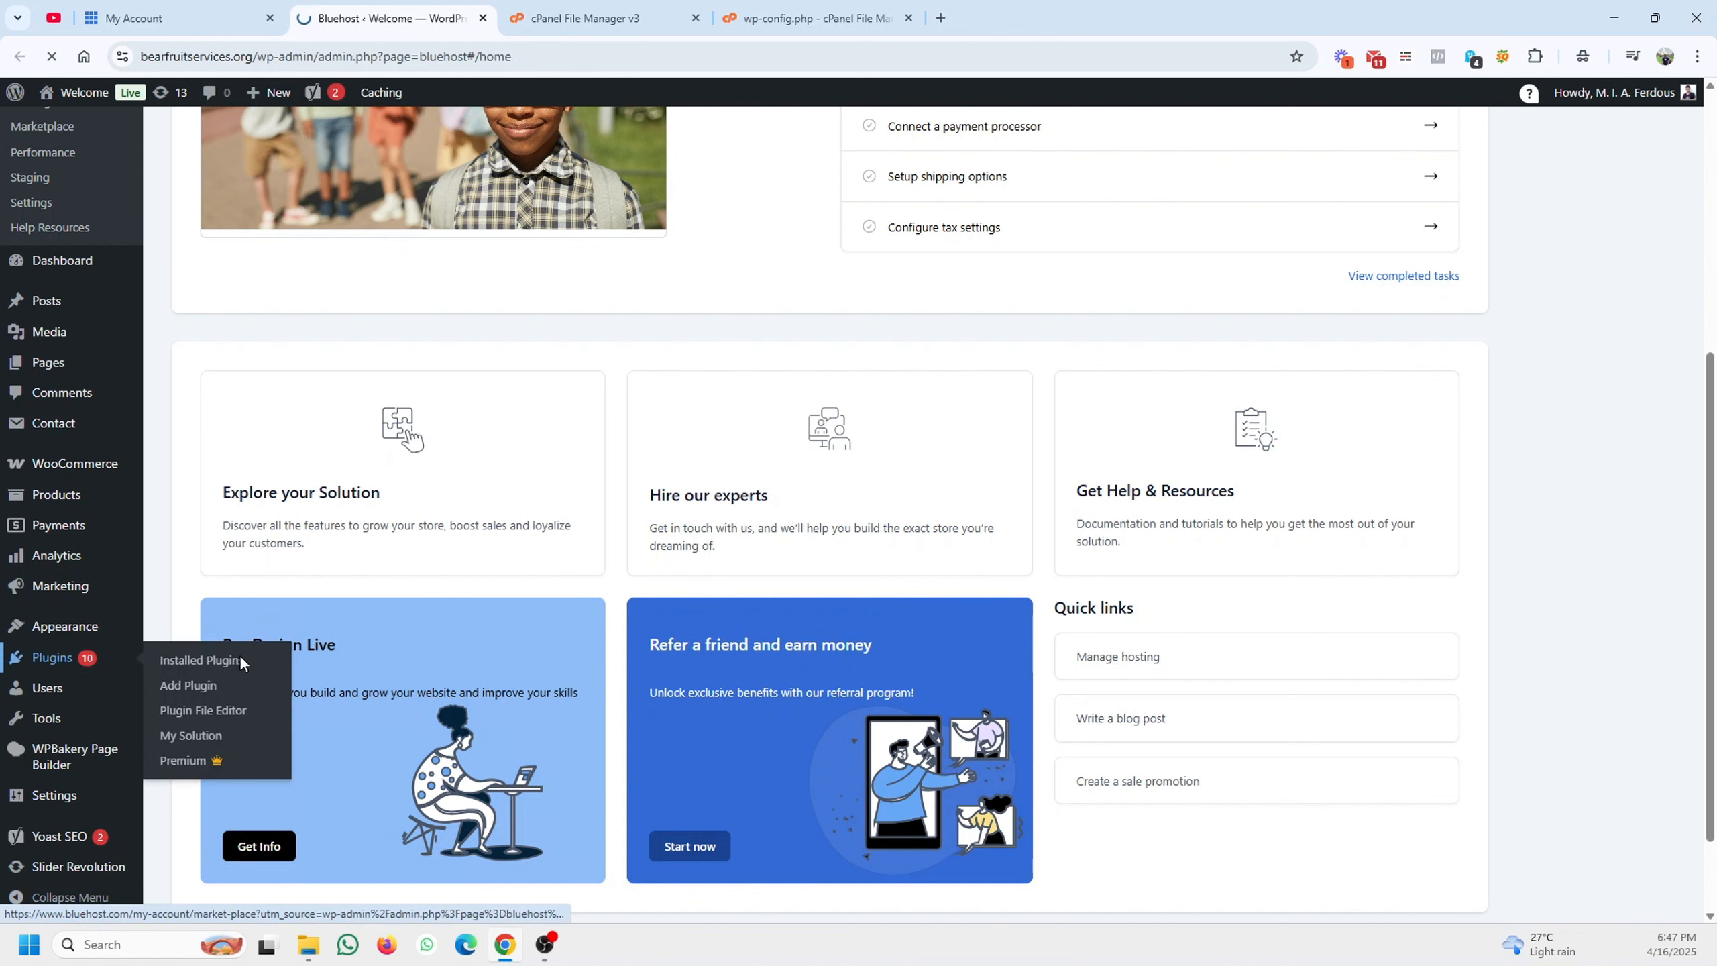
{"action": "left_click", "coordinate": [267, 541]}
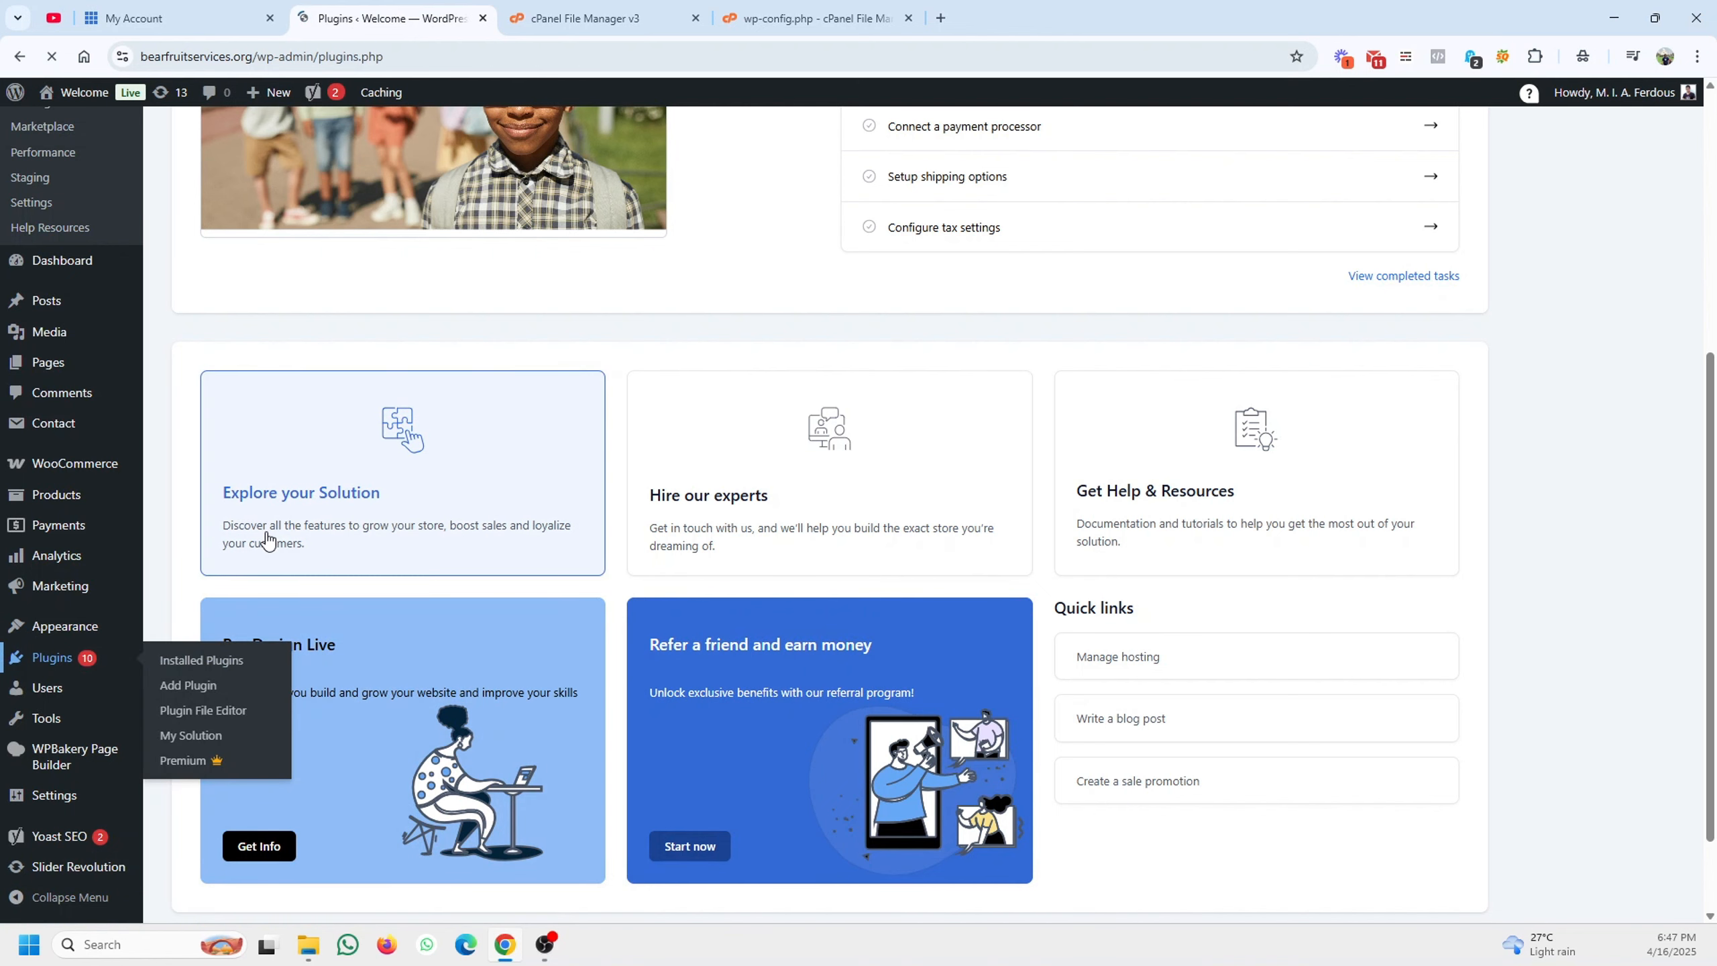
{"action": "scroll", "coordinate": [306, 575], "scroll_direction": "down", "scroll_amount": 5}
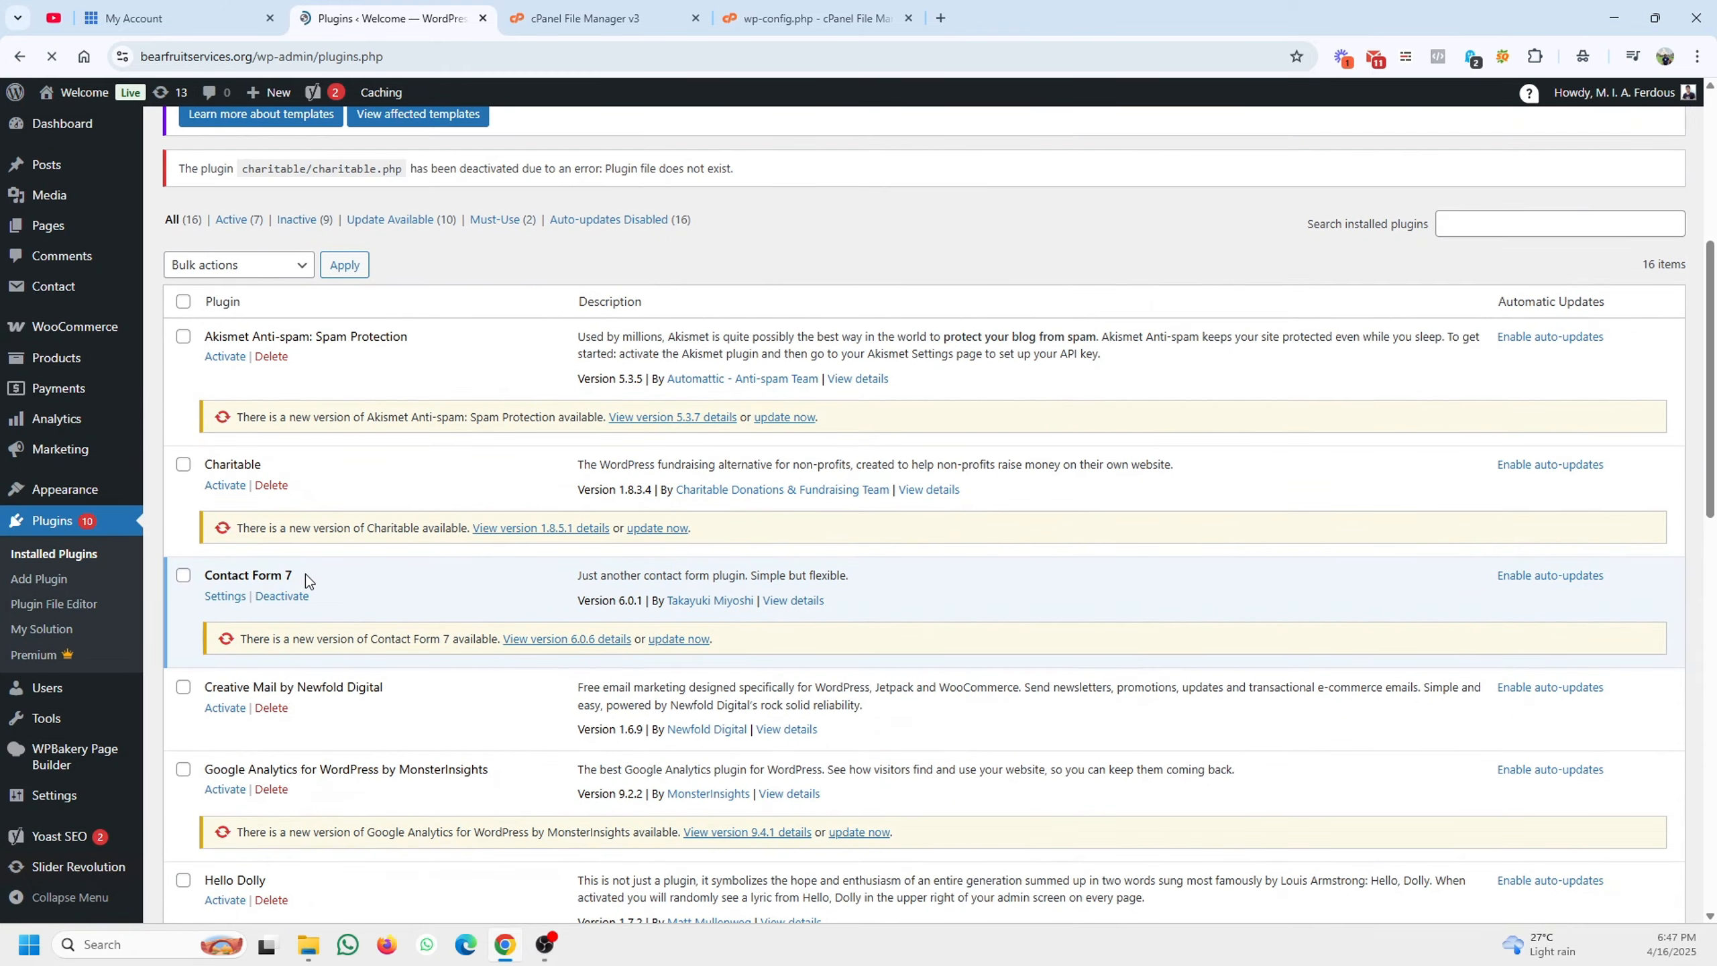
{"action": "scroll", "coordinate": [311, 609], "scroll_direction": "down", "scroll_amount": 10}
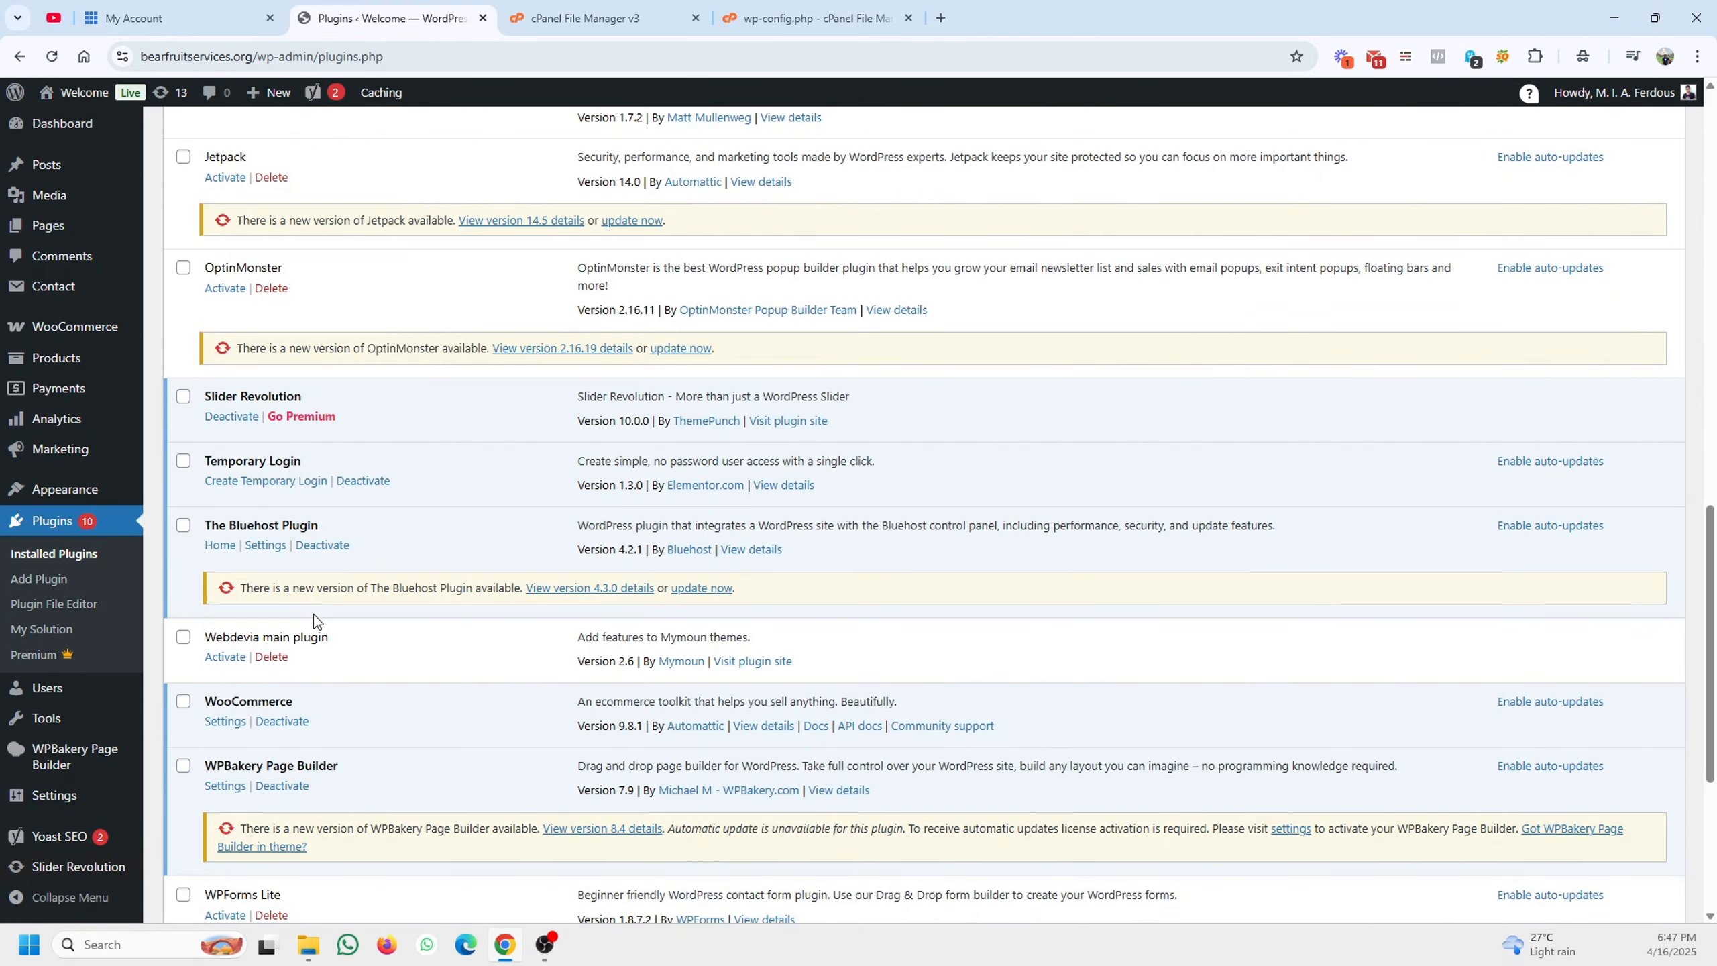
Rename the charitable-o plugin folder back to charitable in File Manager and reload the WordPress Installed Plugins page
{"action": "scroll", "coordinate": [315, 621], "scroll_direction": "up", "scroll_amount": 5}
{"action": "scroll", "coordinate": [316, 624], "scroll_direction": "up", "scroll_amount": 1}
{"action": "scroll", "coordinate": [316, 621], "scroll_direction": "up", "scroll_amount": 5}
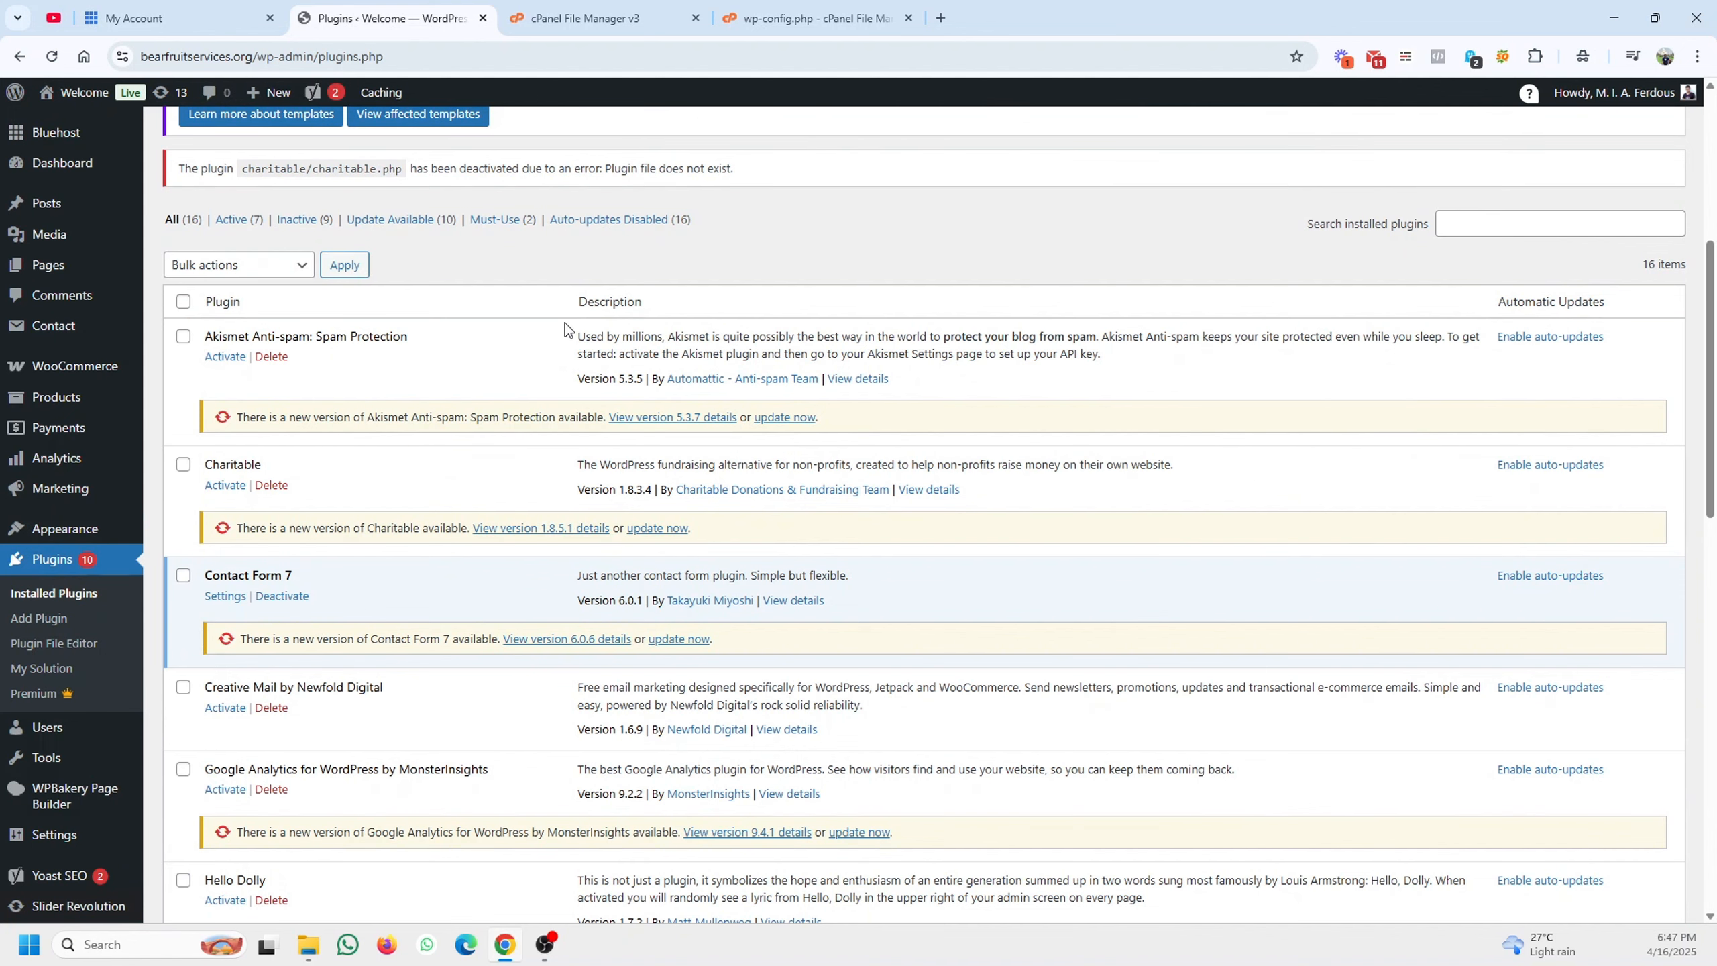
{"action": "left_click", "coordinate": [585, 18]}
{"action": "right_click", "coordinate": [411, 298]}
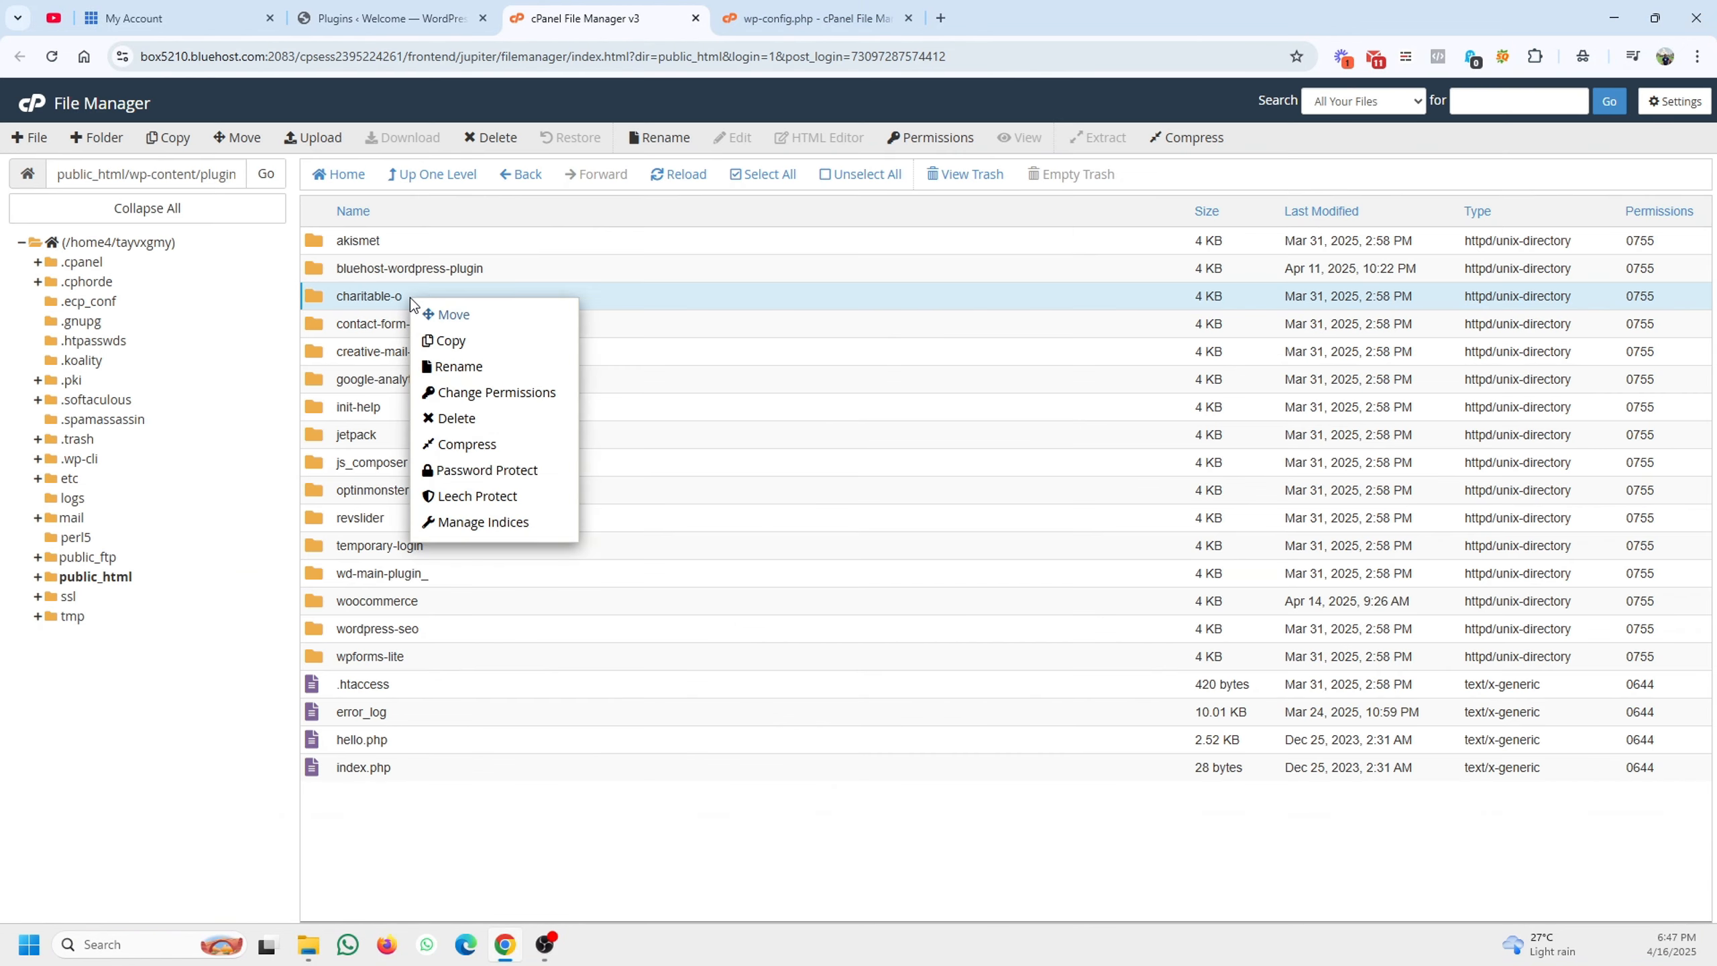
{"action": "left_click", "coordinate": [477, 369]}
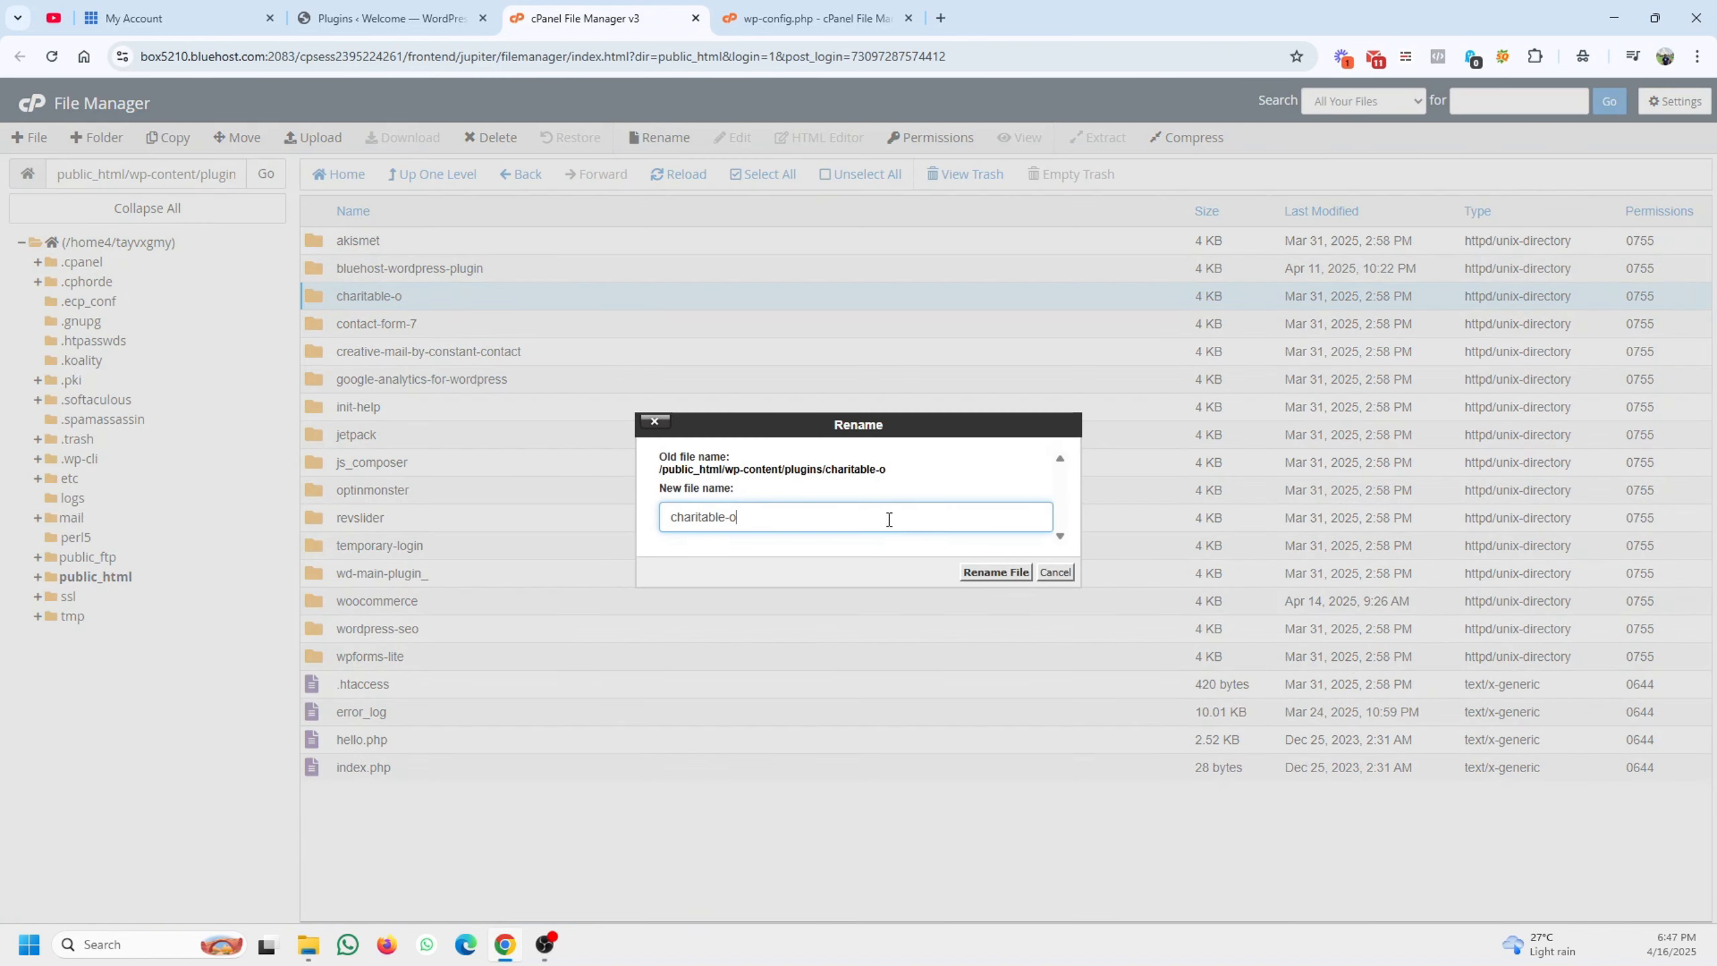
{"action": "key", "text": "BackSpace"}
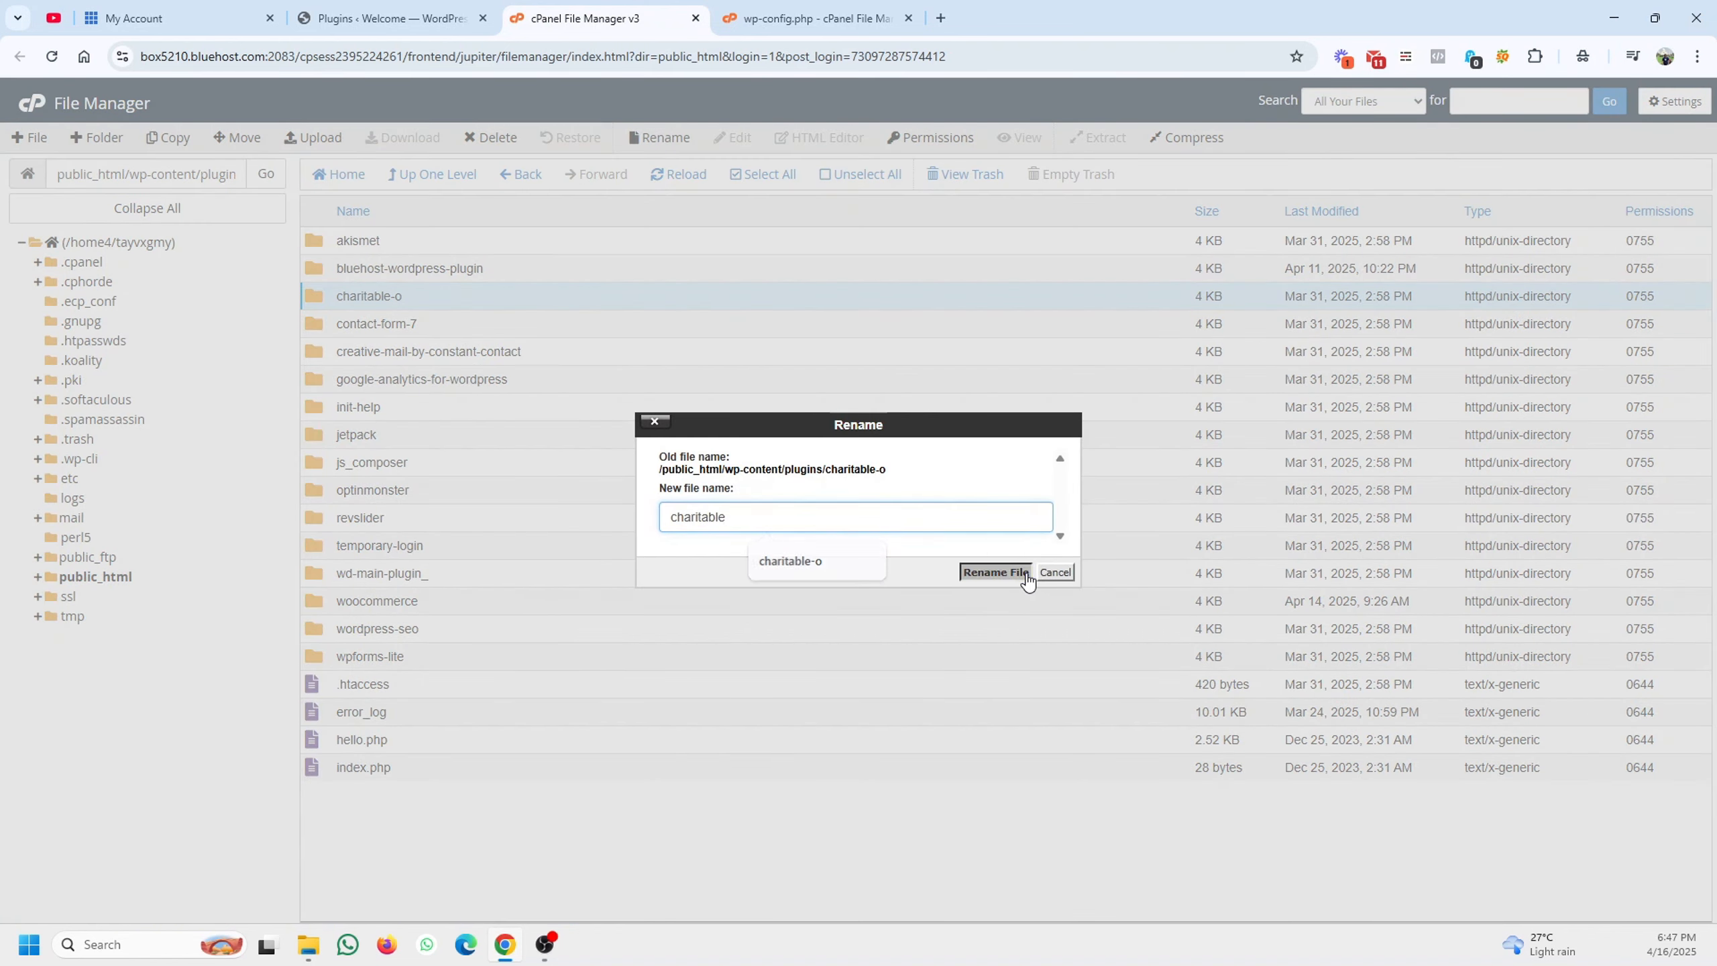
{"action": "left_click", "coordinate": [1010, 573]}
{"action": "left_click", "coordinate": [446, 15]}
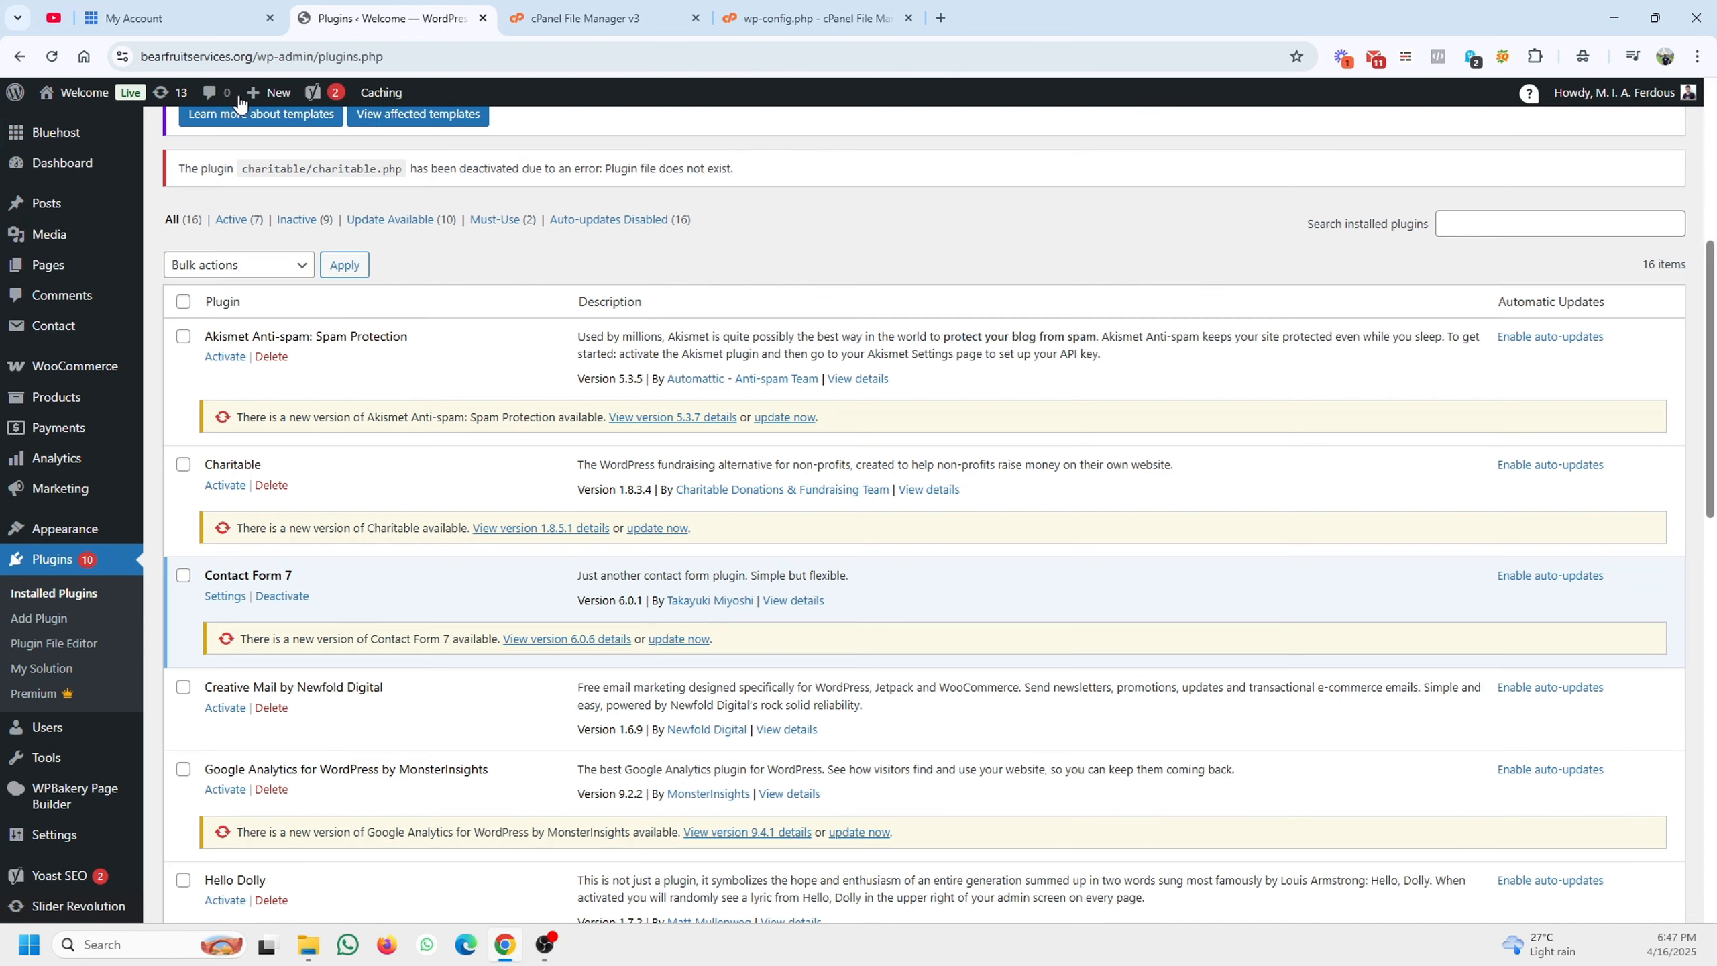
{"action": "left_click", "coordinate": [52, 57]}
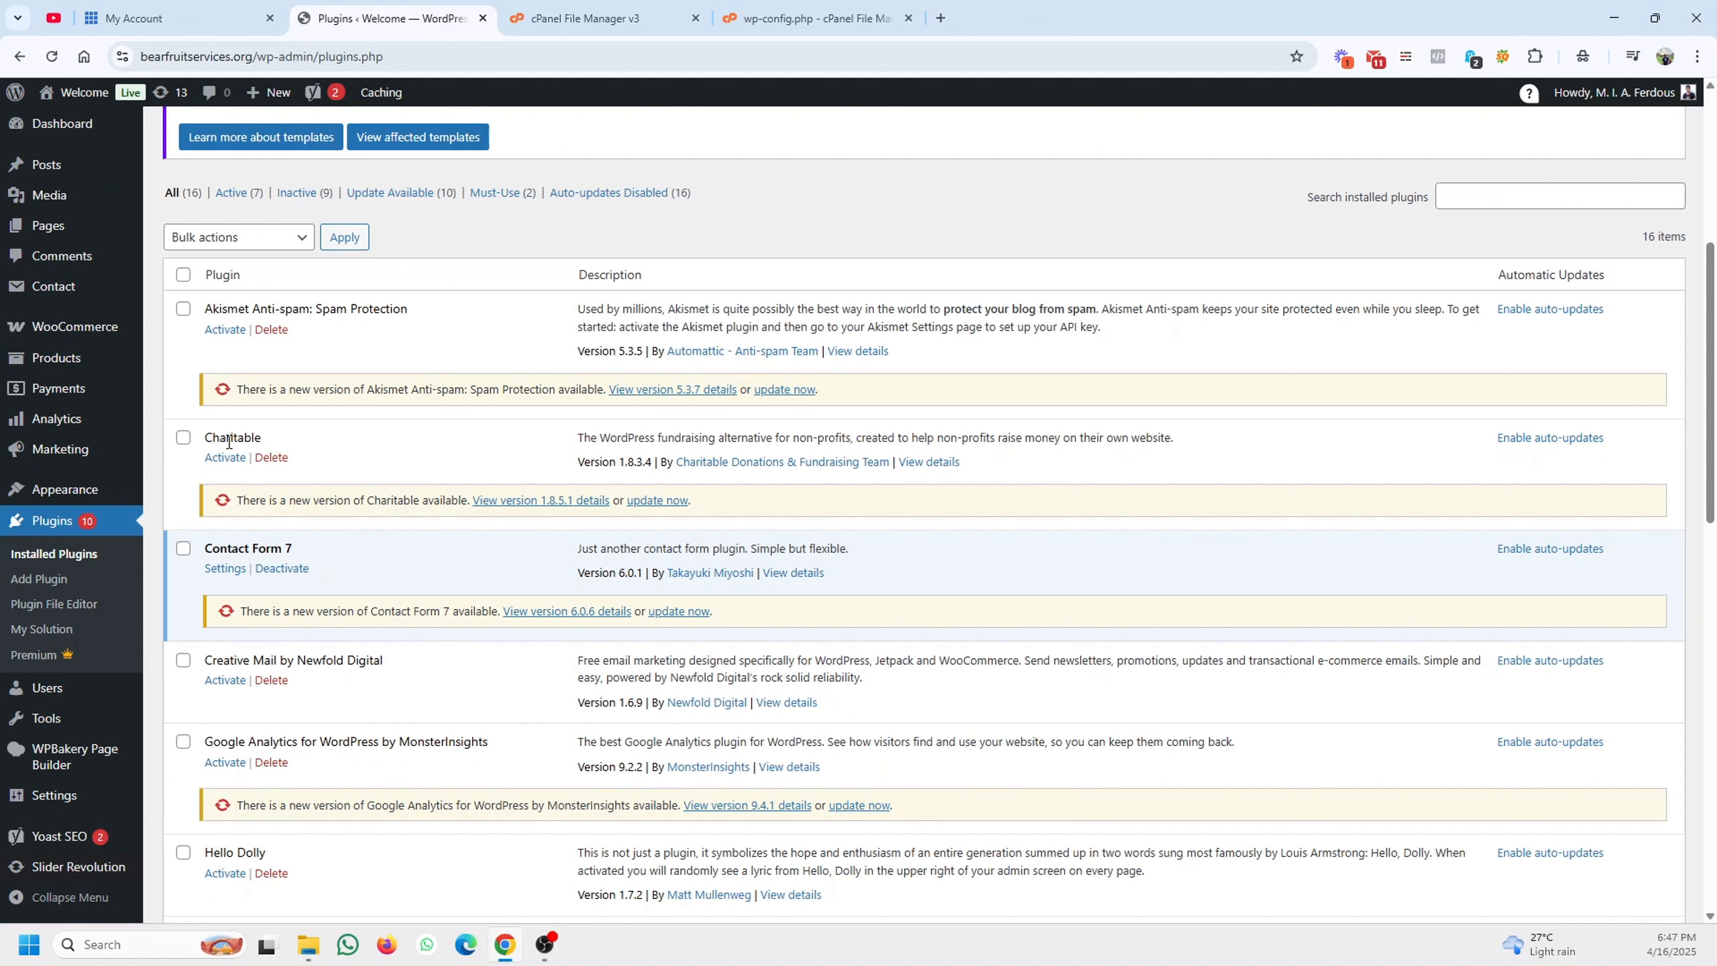
Open the WordPress Themes page in a new browser tab and switch to it
{"action": "mouse_move", "coordinate": [65, 488]}
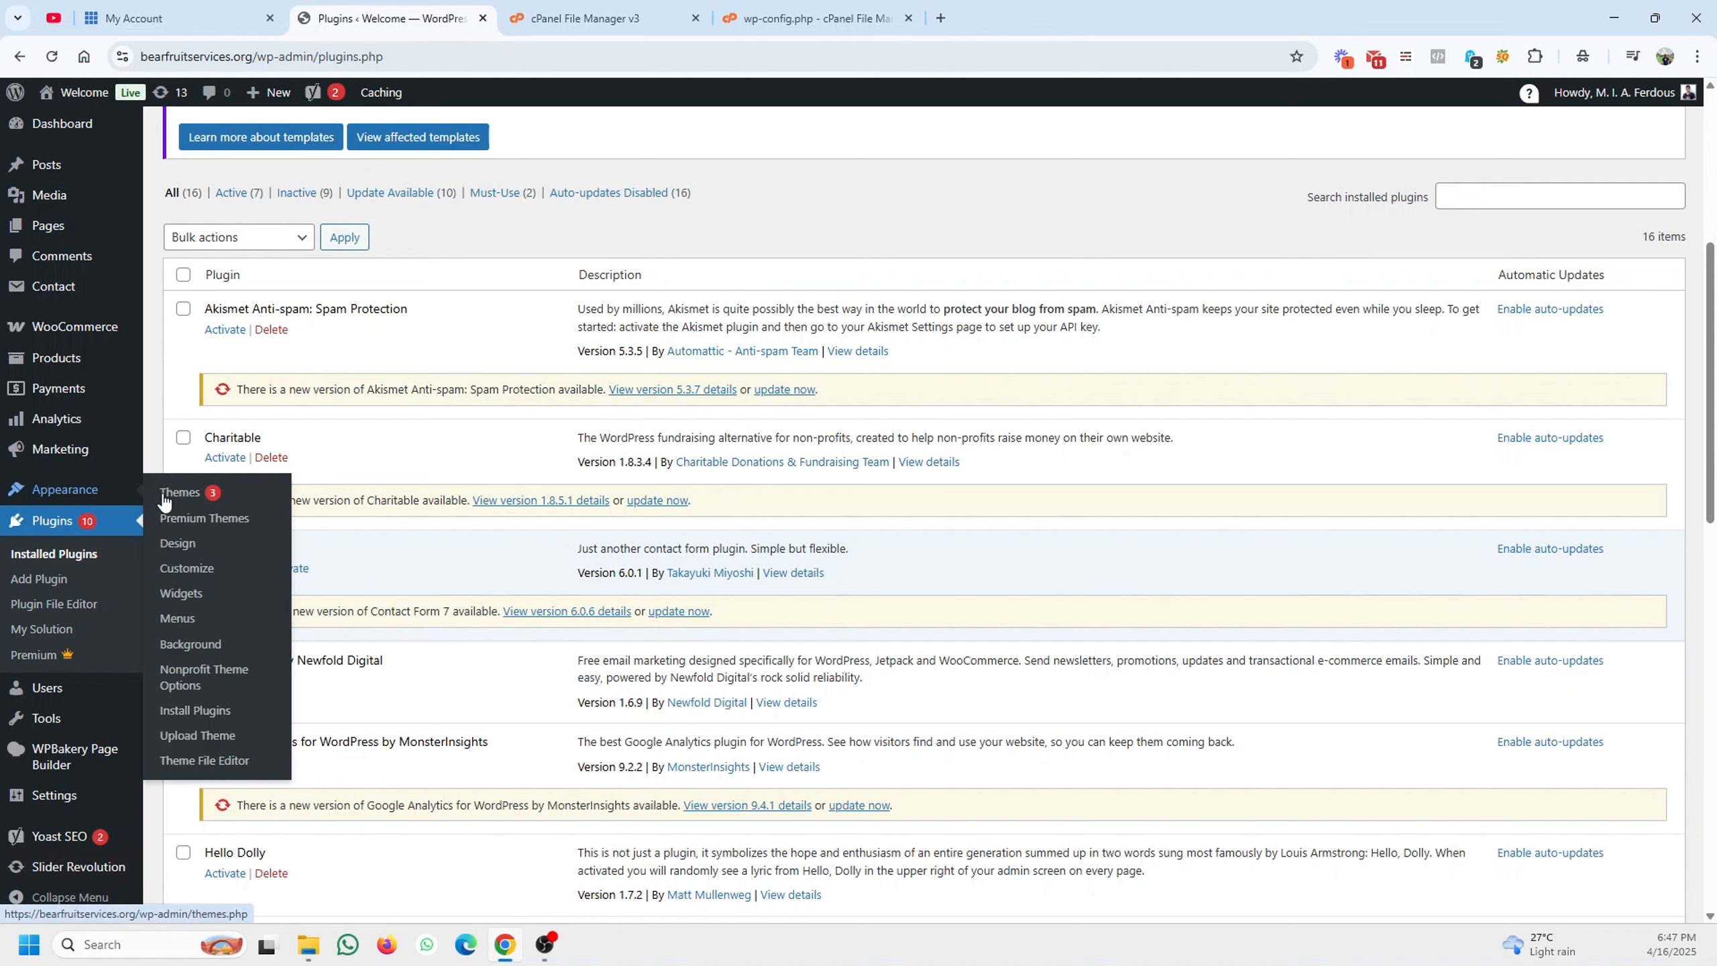
{"action": "right_click", "coordinate": [163, 500]}
{"action": "left_click", "coordinate": [257, 504]}
{"action": "key", "text": "ctrl+Tab"}
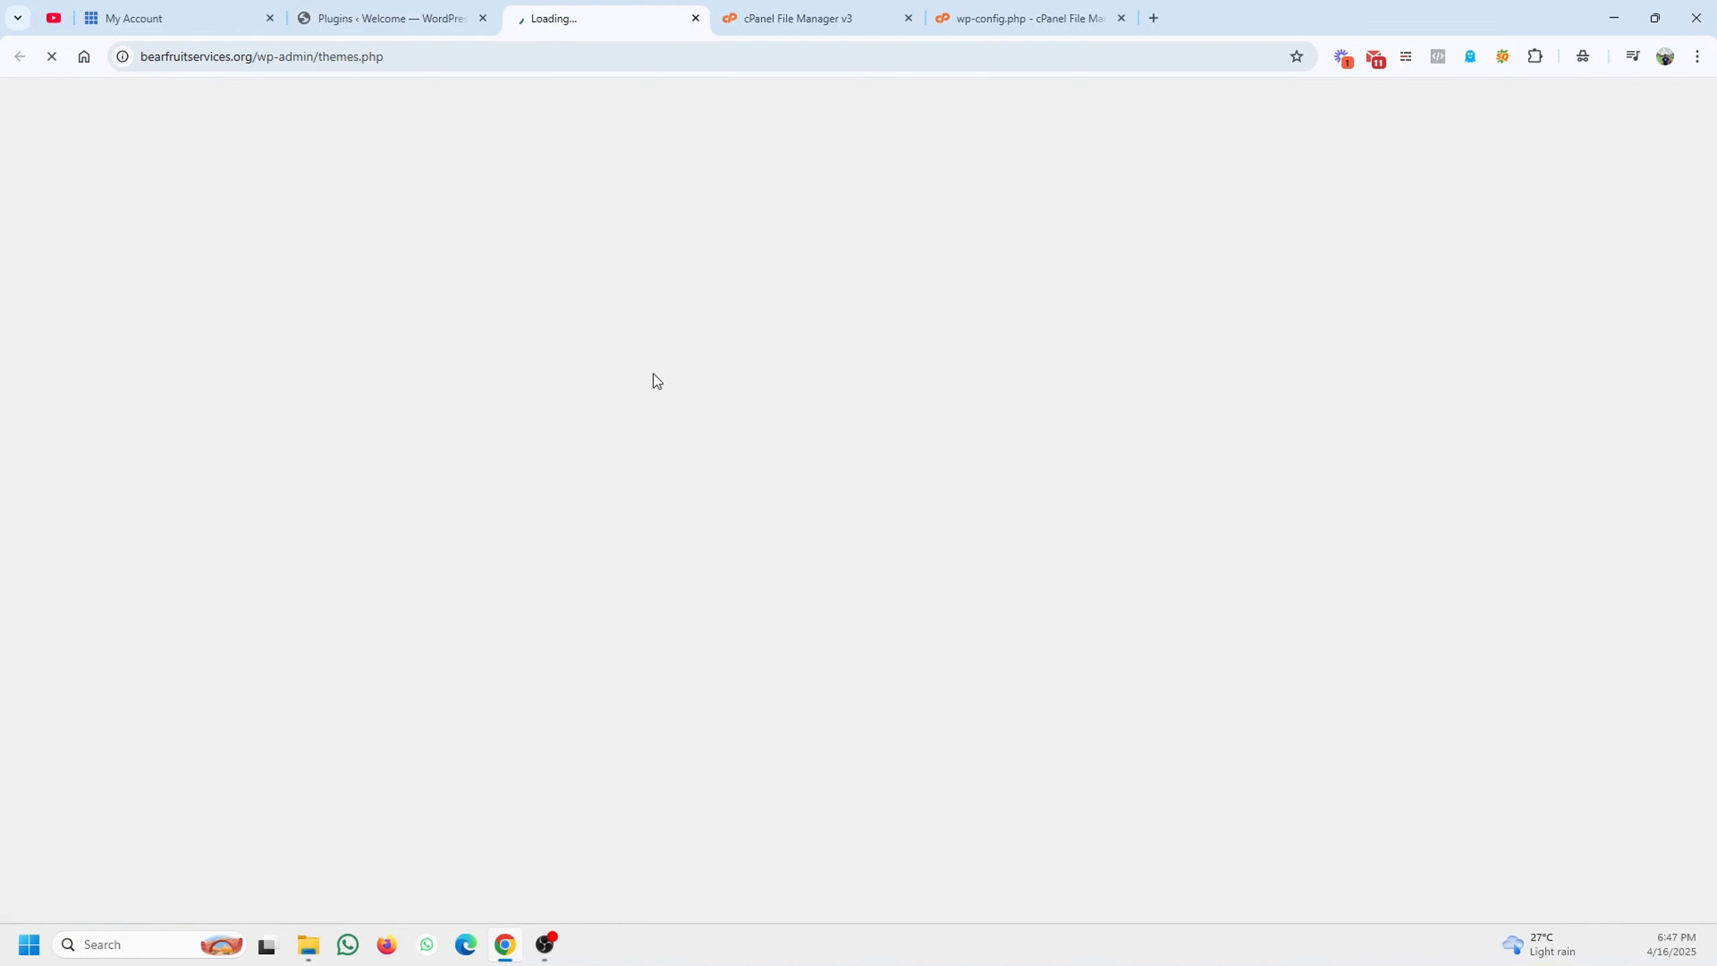